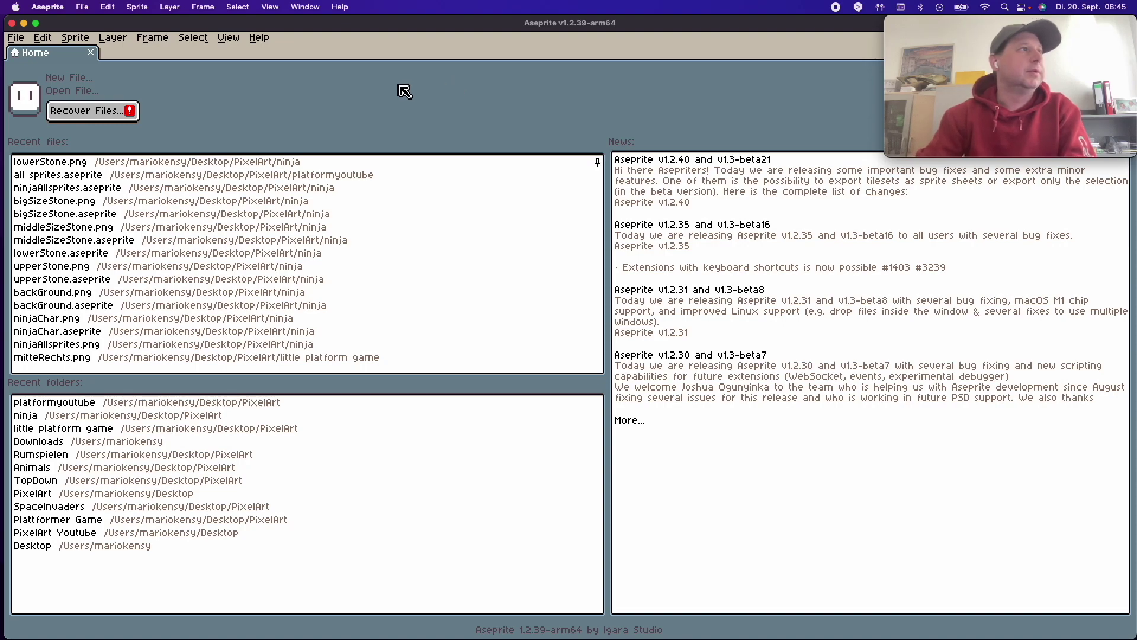
- Choose File > New to bring up the New Sprite dialog
click(17, 39)
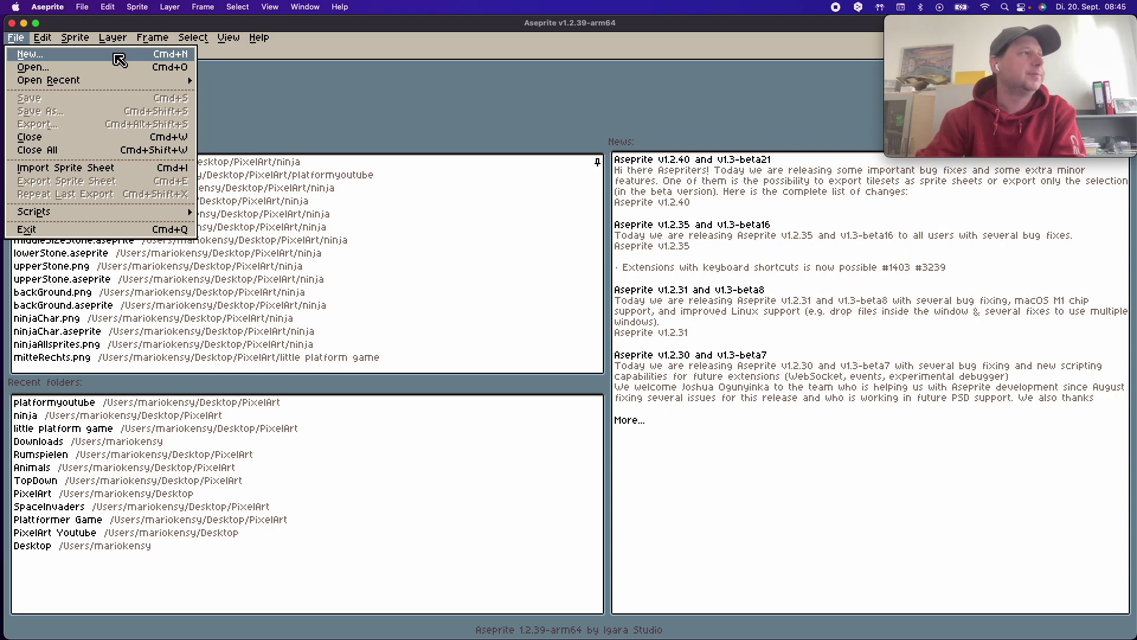
click(36, 55)
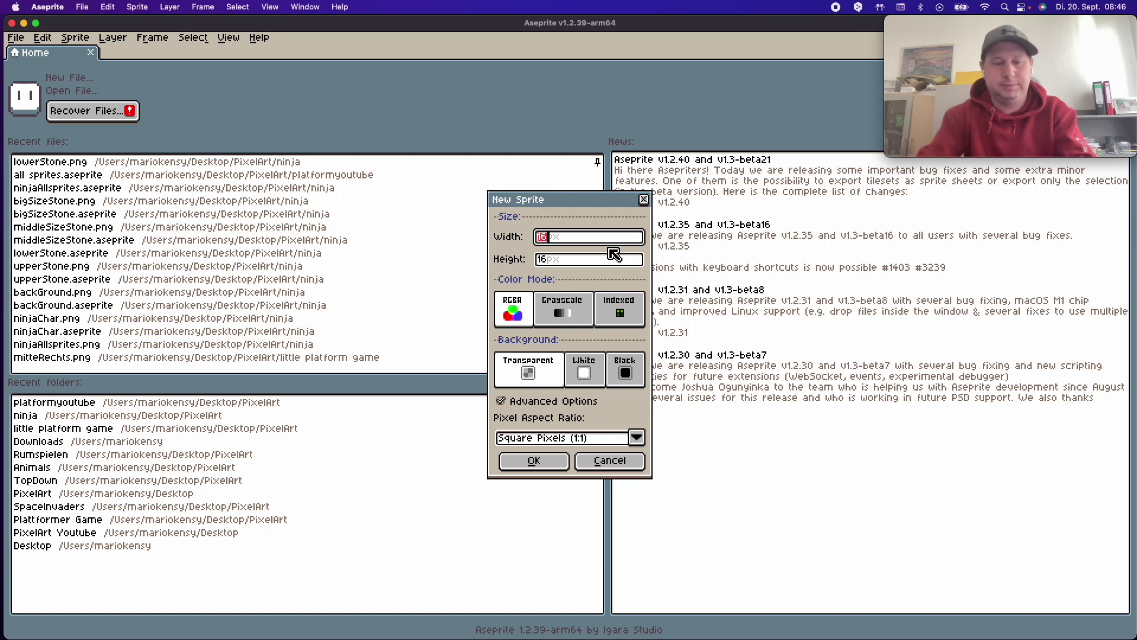
- Create a 320×320 px RGBA sprite with a transparent background
text(320)
key(Tab)
text(320)
click(625, 371)
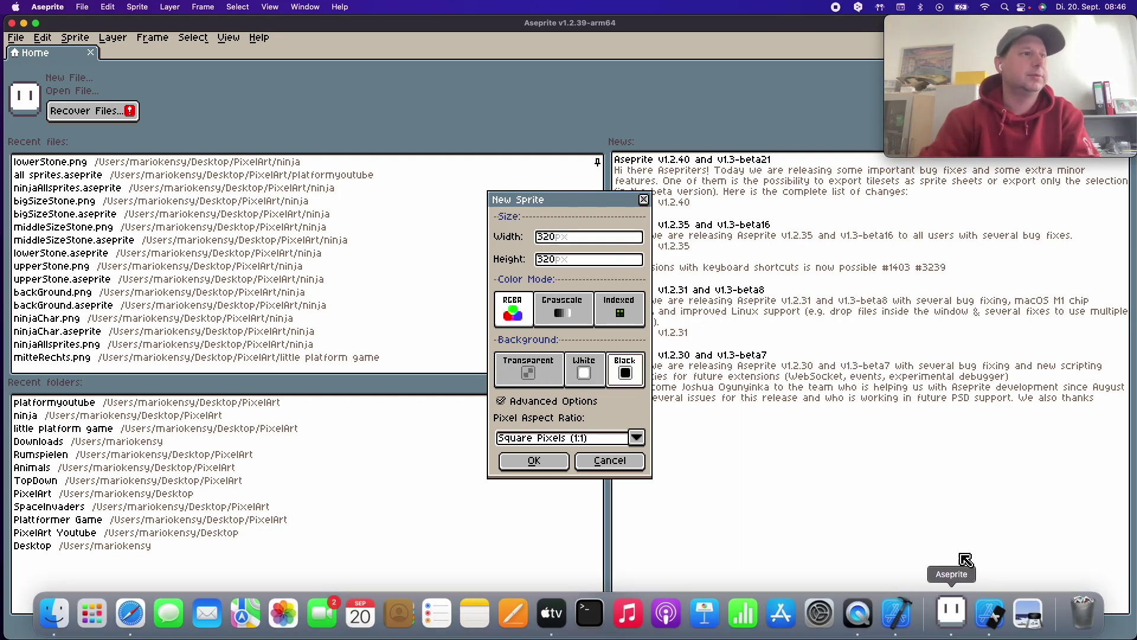
click(528, 370)
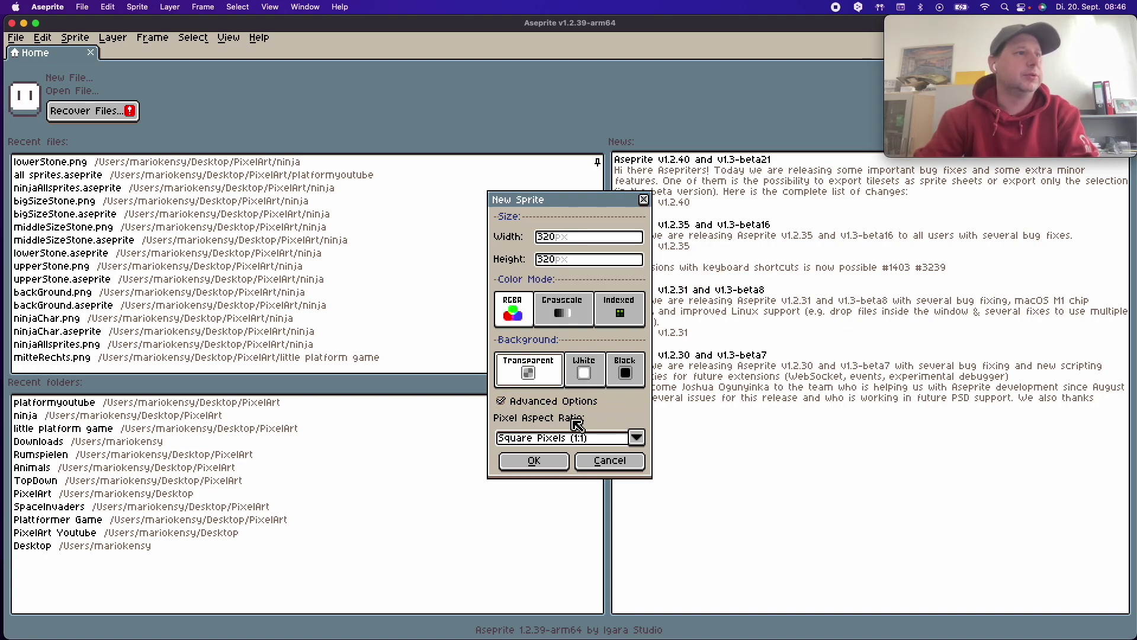
click(547, 465)
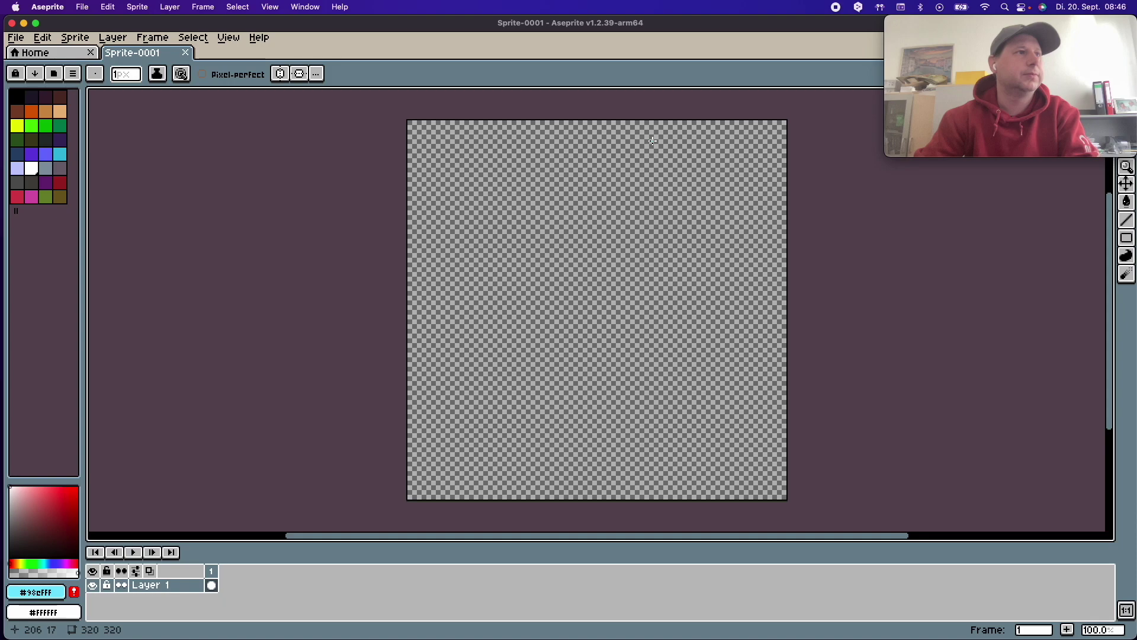
- Zoom in on the canvas and turn on View > Show Grid
scroll(436, 220, down, 1)
scroll(432, 204, up, 3)
scroll(637, 282, up, 3)
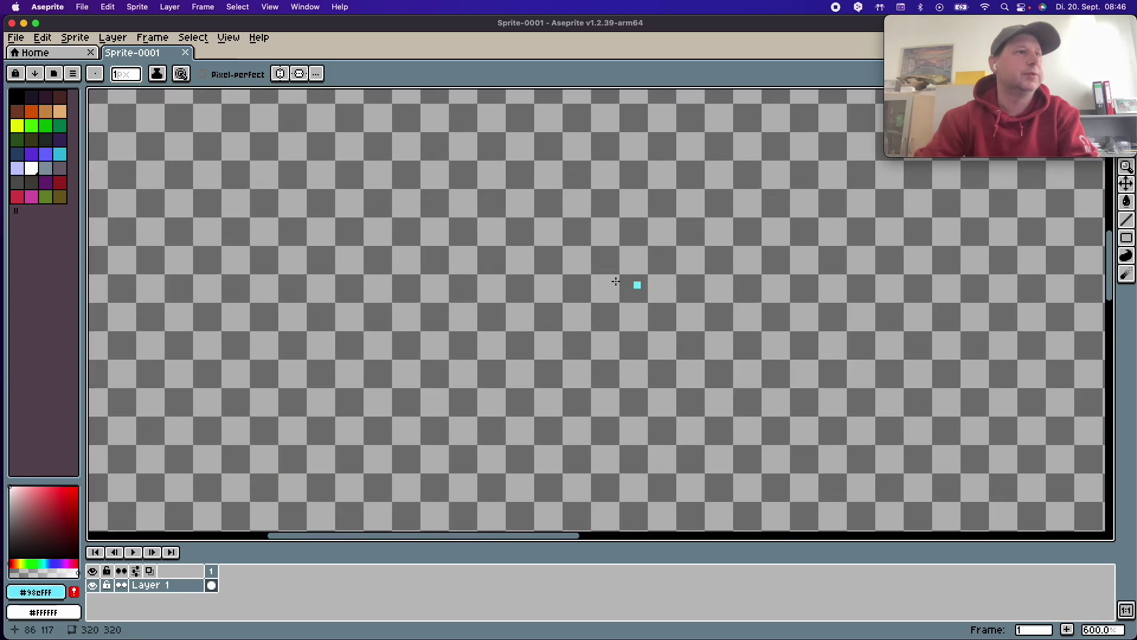
click(228, 37)
mouse_move(235, 102)
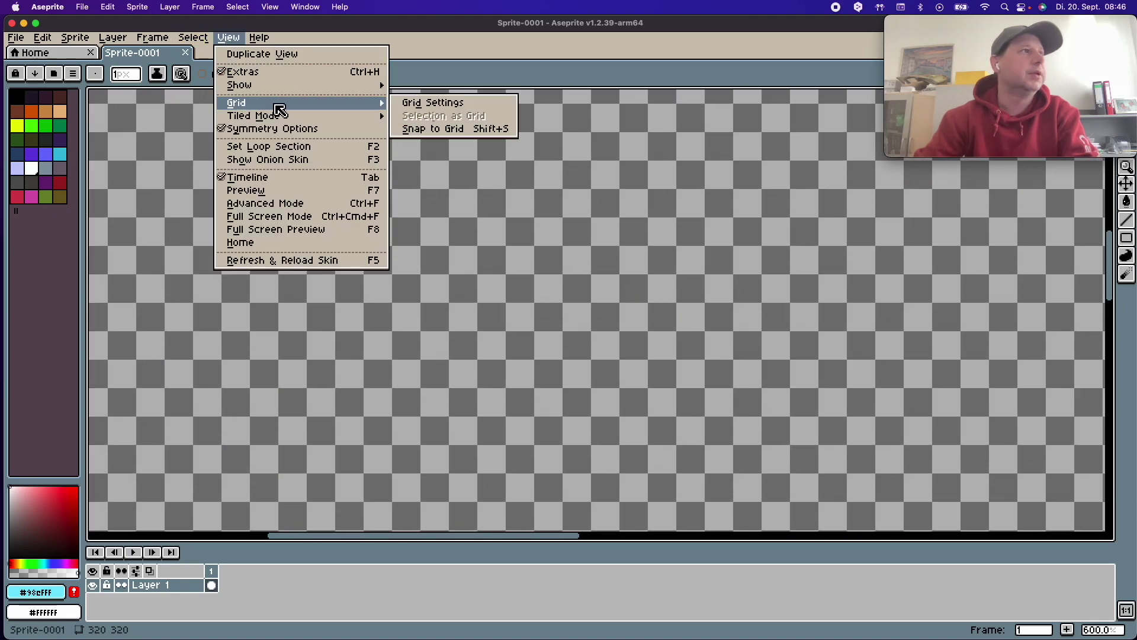
click(441, 111)
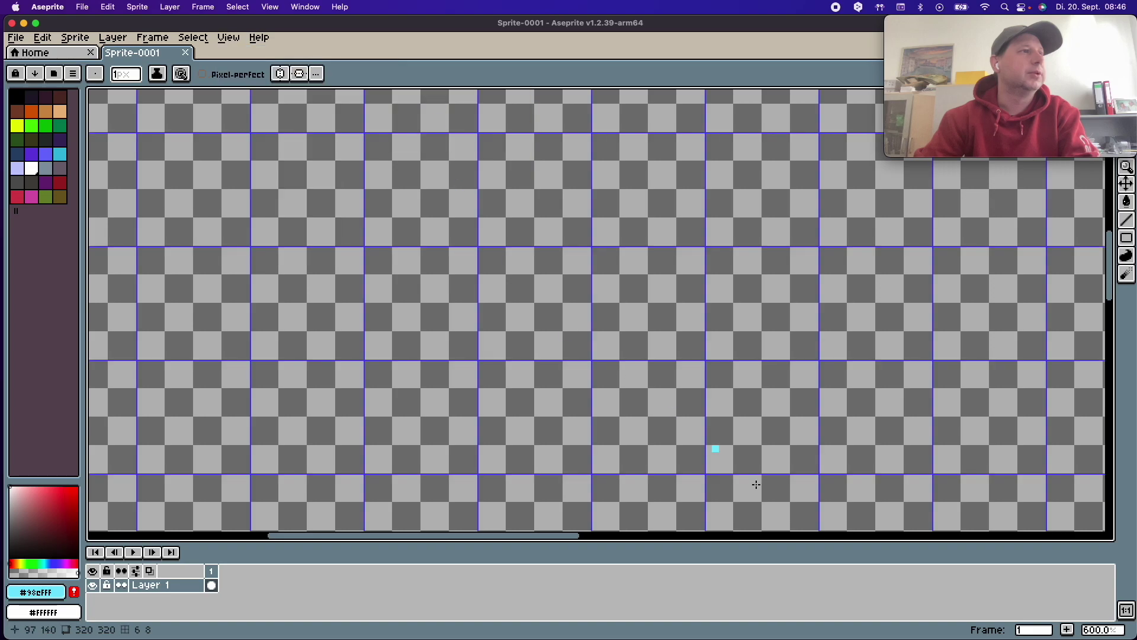
- Pan to the canvas's top-left corner and select the last palette colour
scroll(588, 543, left, 5)
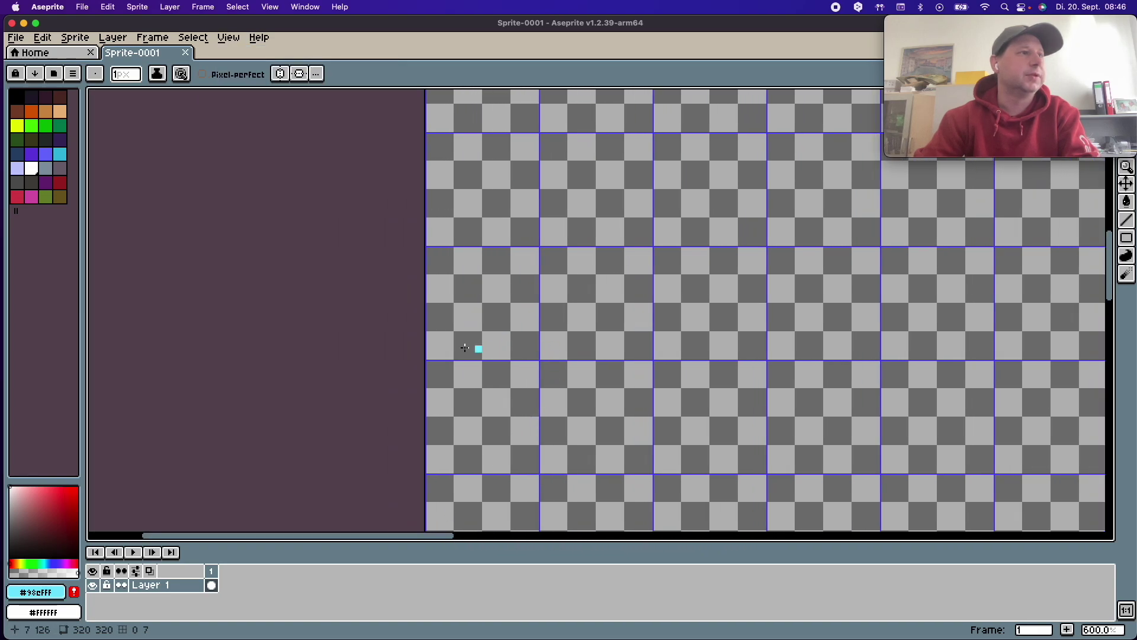
drag(437, 536, 532, 537)
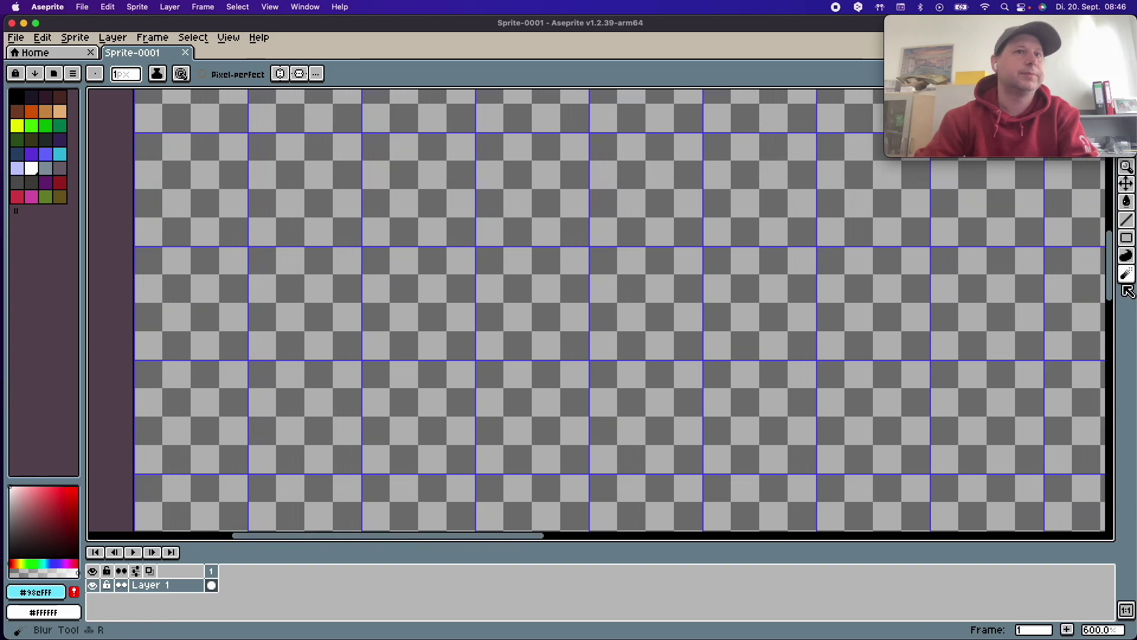
drag(1109, 285, 1125, 169)
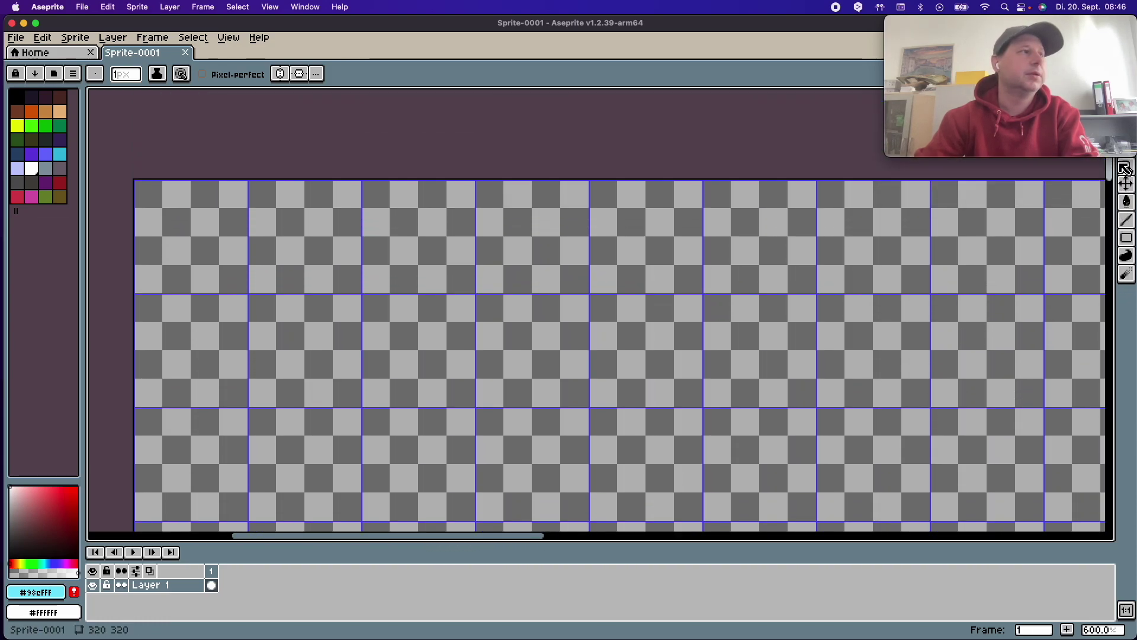
scroll(1007, 296, down, 3)
click(61, 198)
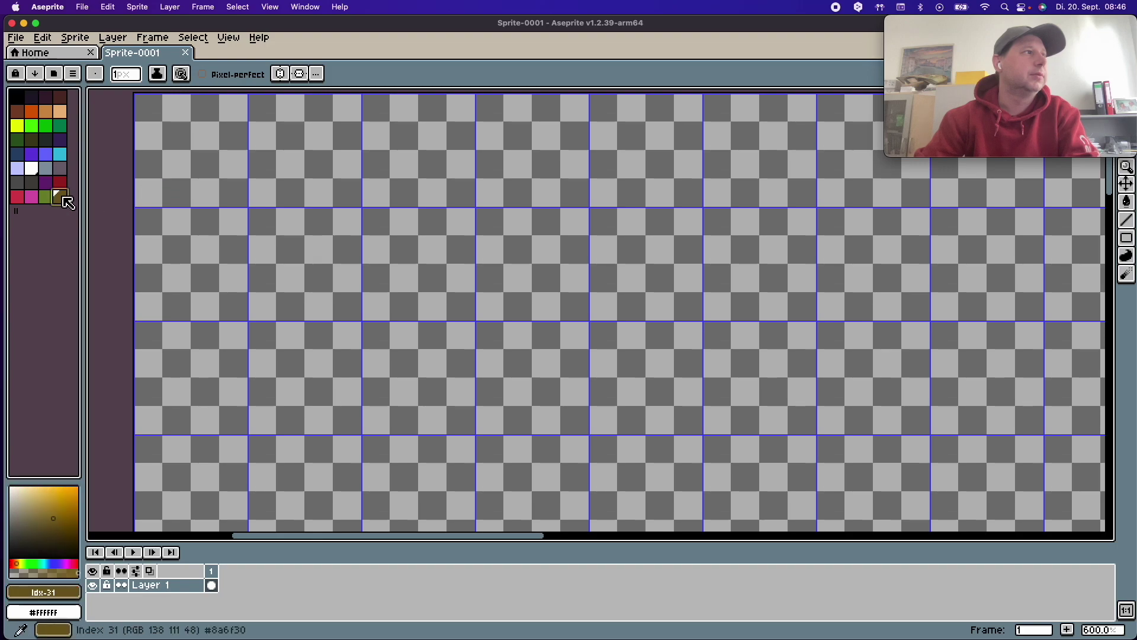
- Delete every palette swatch except black and add a bright cyan (#04fff2)
click(19, 101)
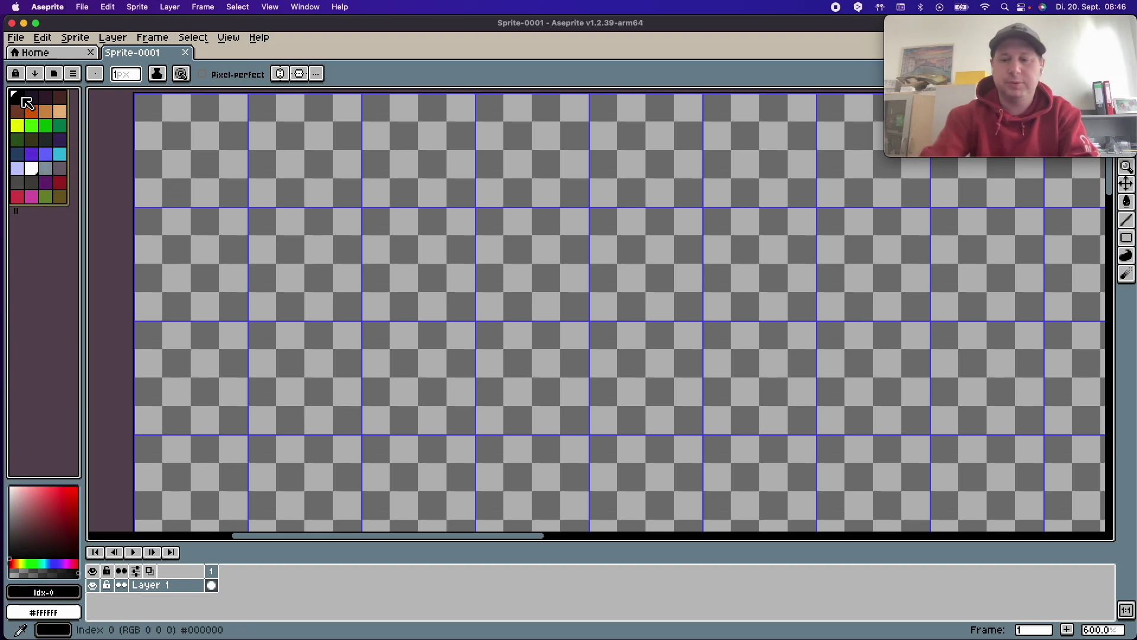
key(Delete)
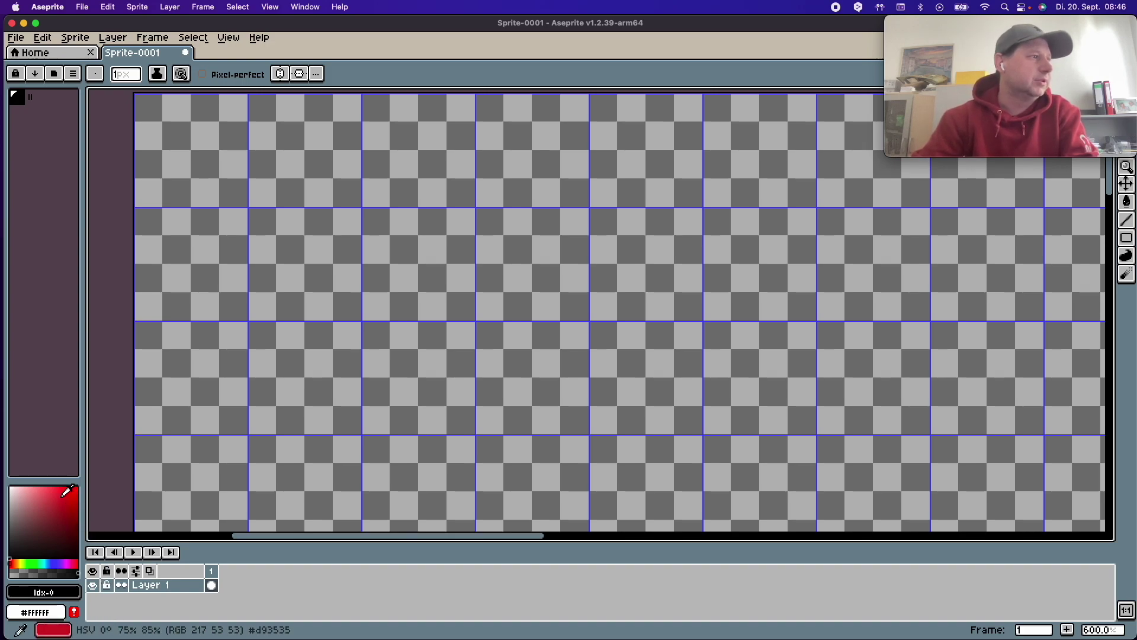
click(37, 562)
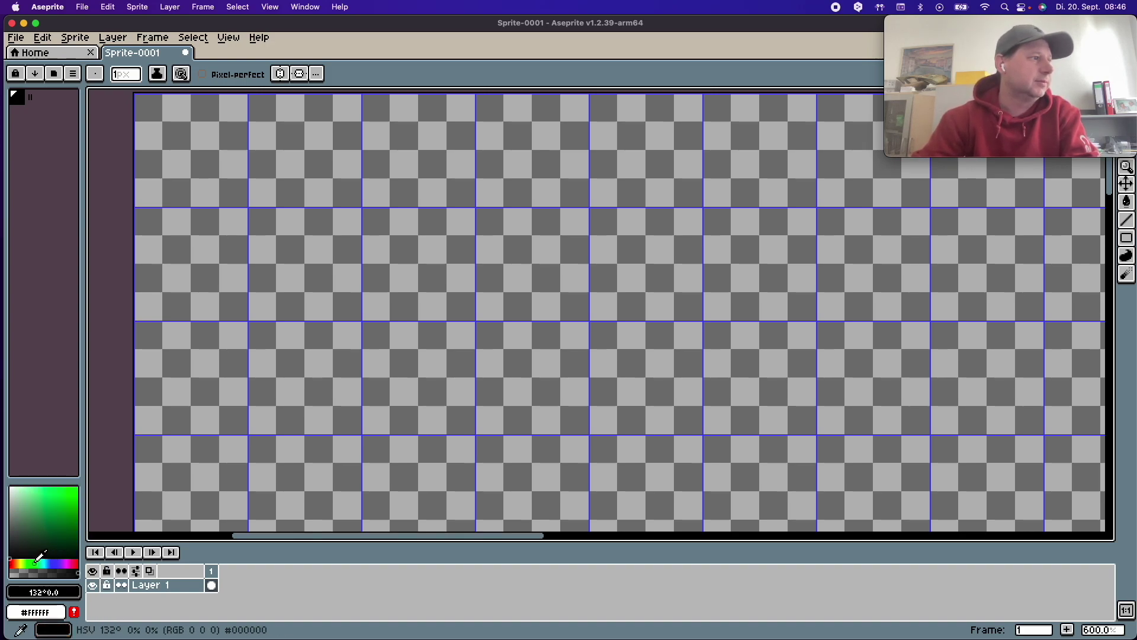
drag(45, 562, 42, 561)
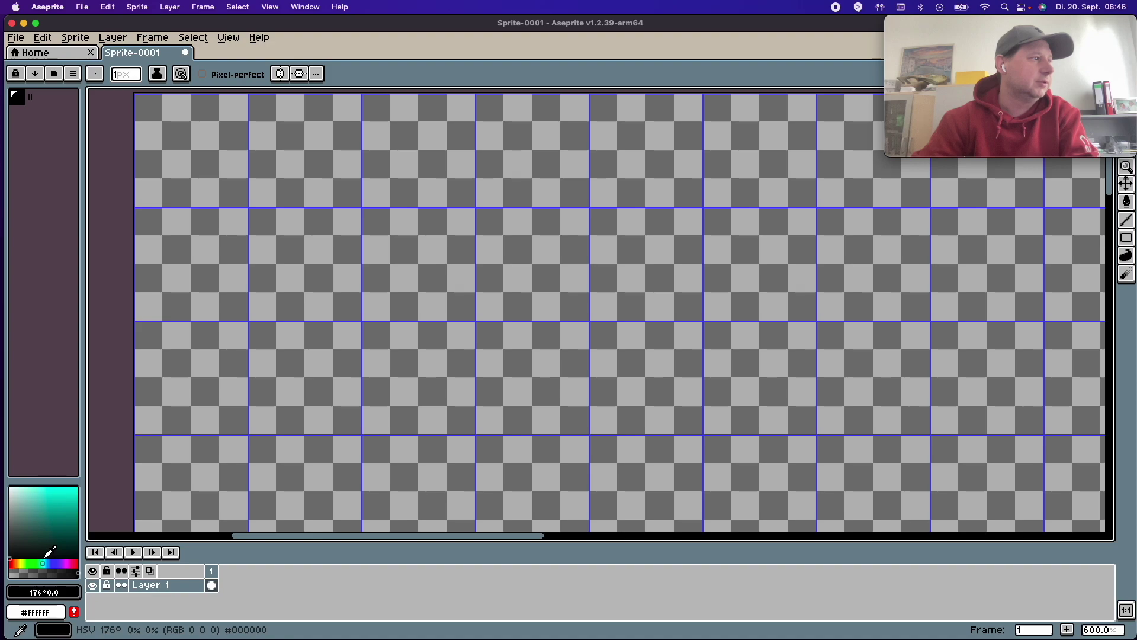
mouse_move(53, 499)
mouse_down()
mouse_move(82, 478)
mouse_move(87, 603)
mouse_up()
click(74, 592)
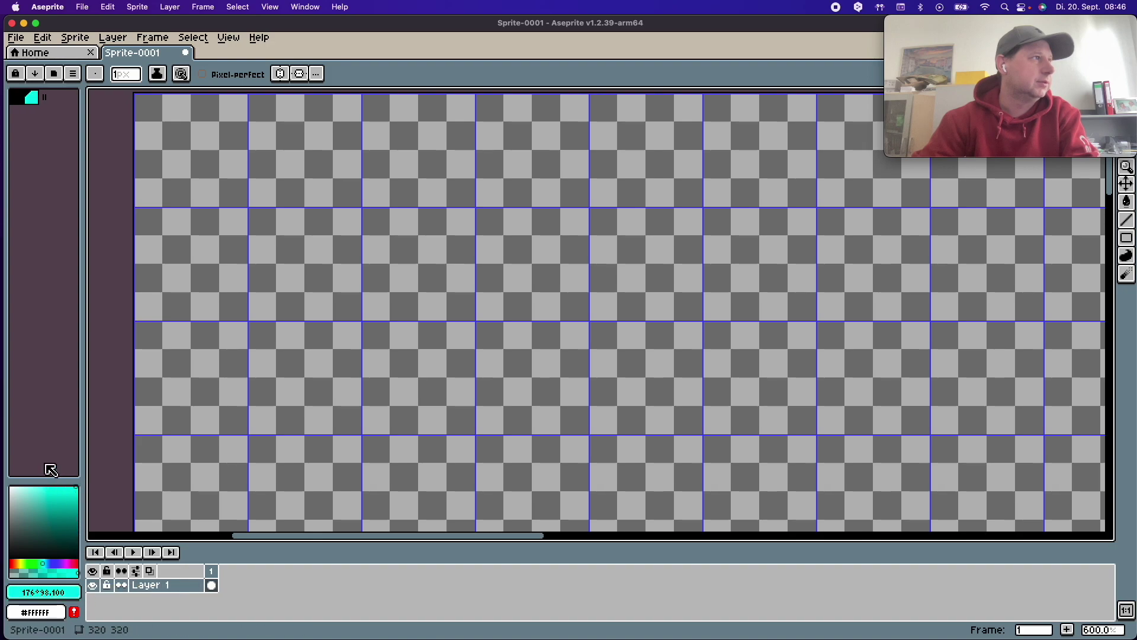
- Add two teal shades to the palette and select black as the drawing colour
drag(69, 490, 59, 516)
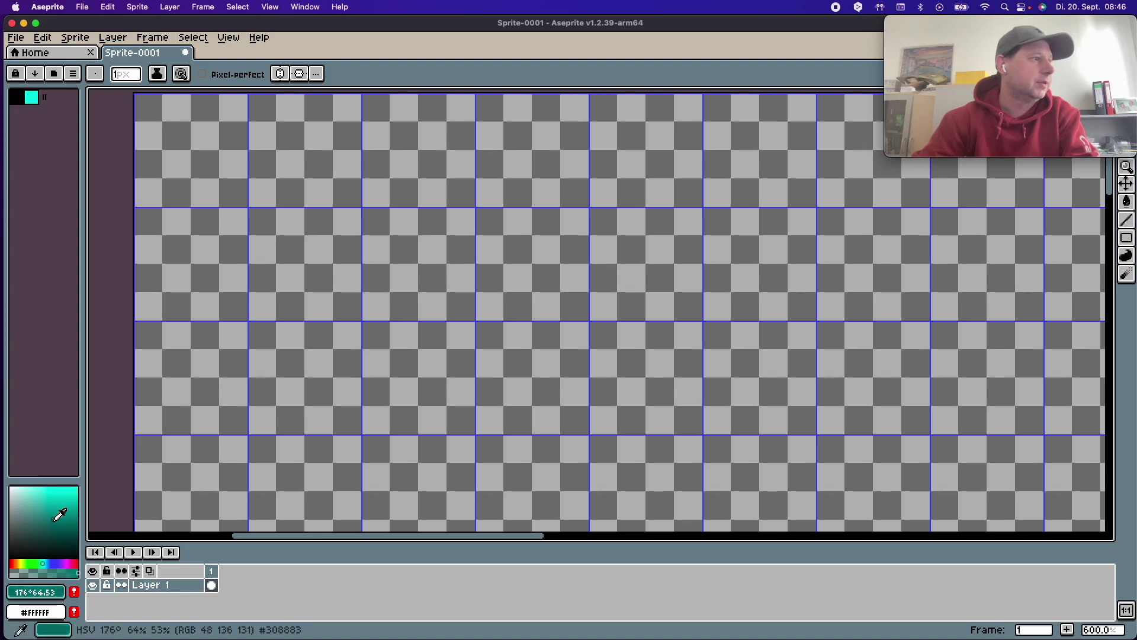
click(74, 591)
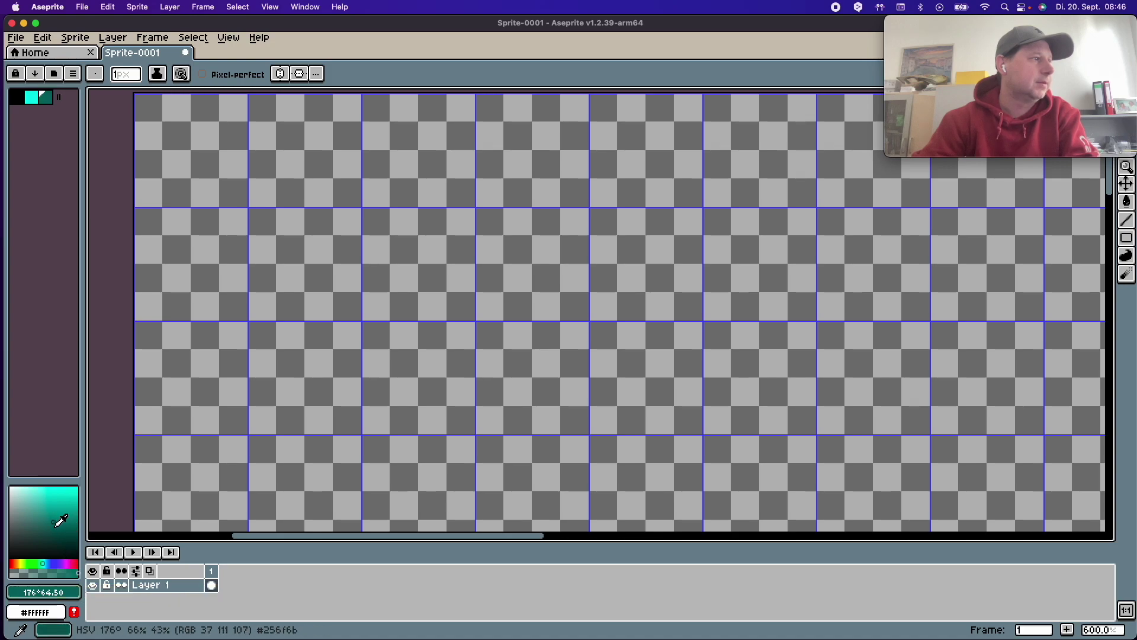
drag(59, 519, 83, 520)
click(74, 591)
key(super+z)
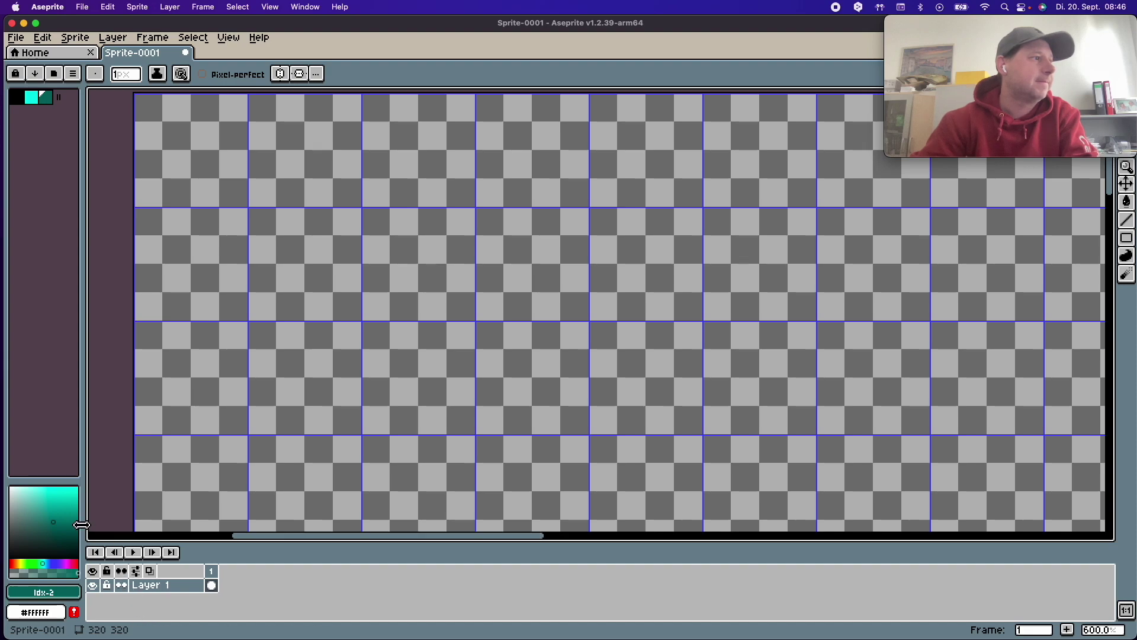
drag(81, 513, 82, 508)
click(74, 591)
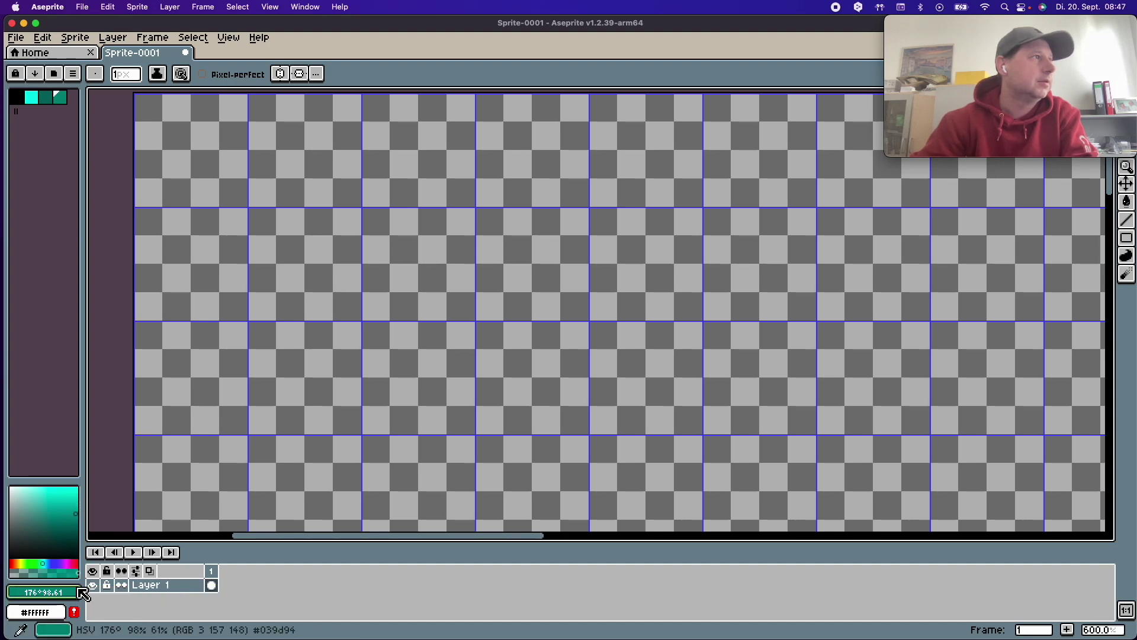
click(16, 97)
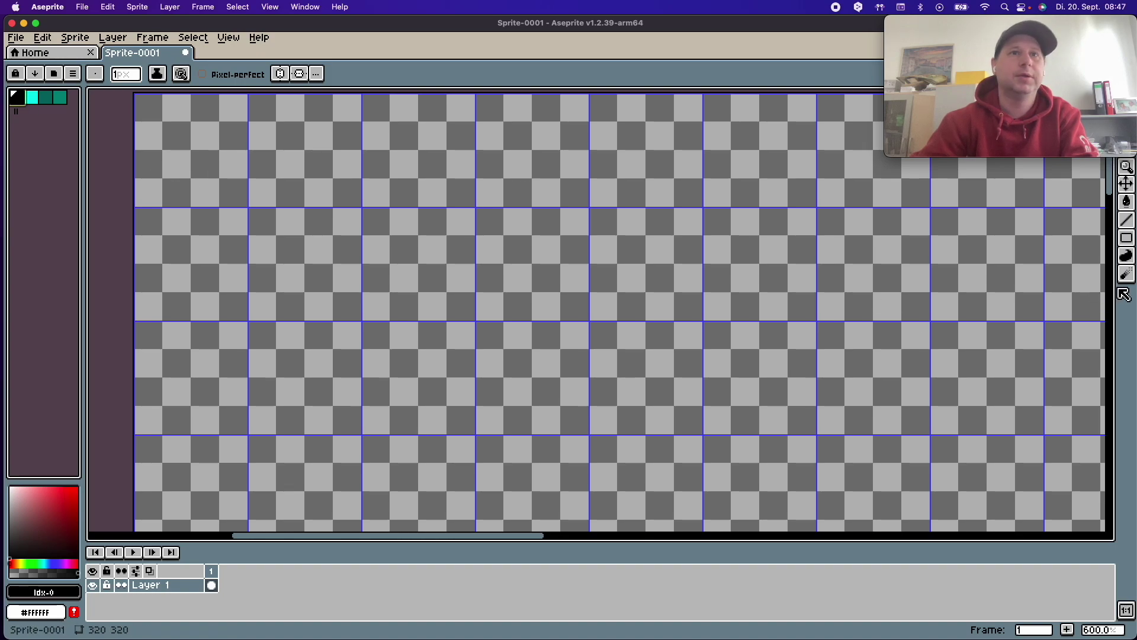
click(1123, 224)
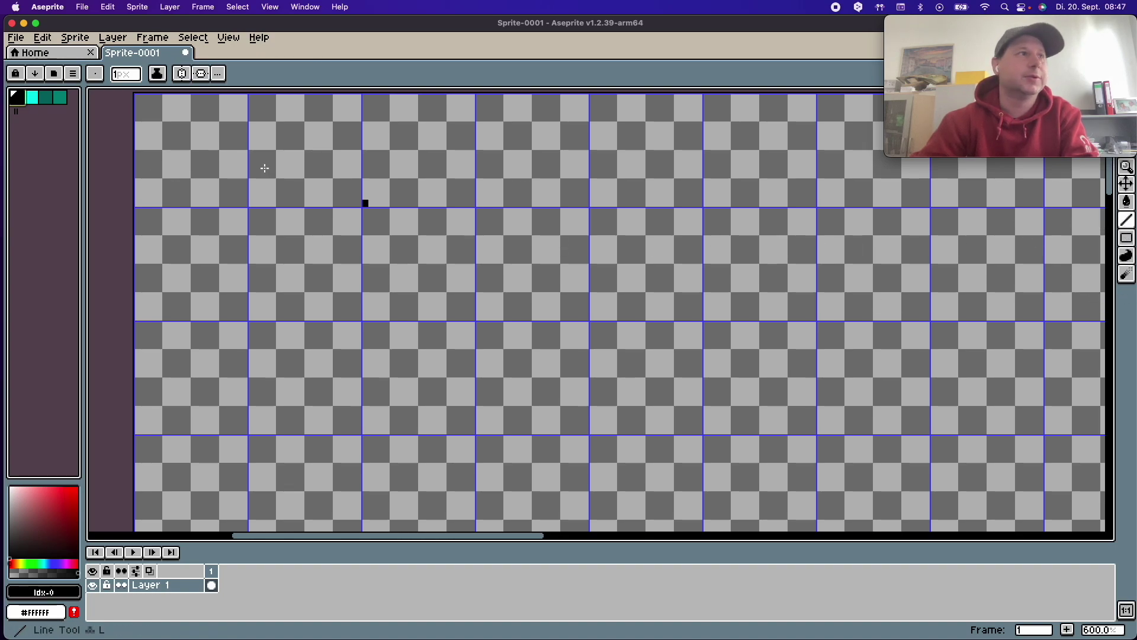
- Draw a black outline on the top-left tile with a horizontal divider across it
drag(138, 96, 244, 98)
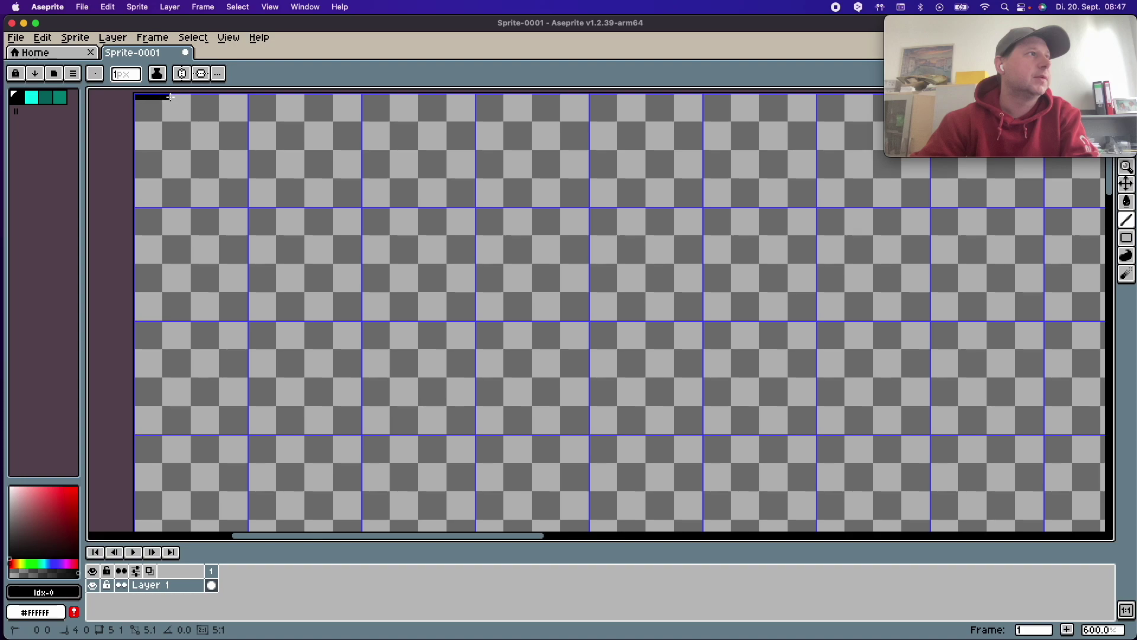
mouse_move(242, 101)
mouse_down()
mouse_move(243, 196)
mouse_move(160, 202)
mouse_move(137, 104)
mouse_up()
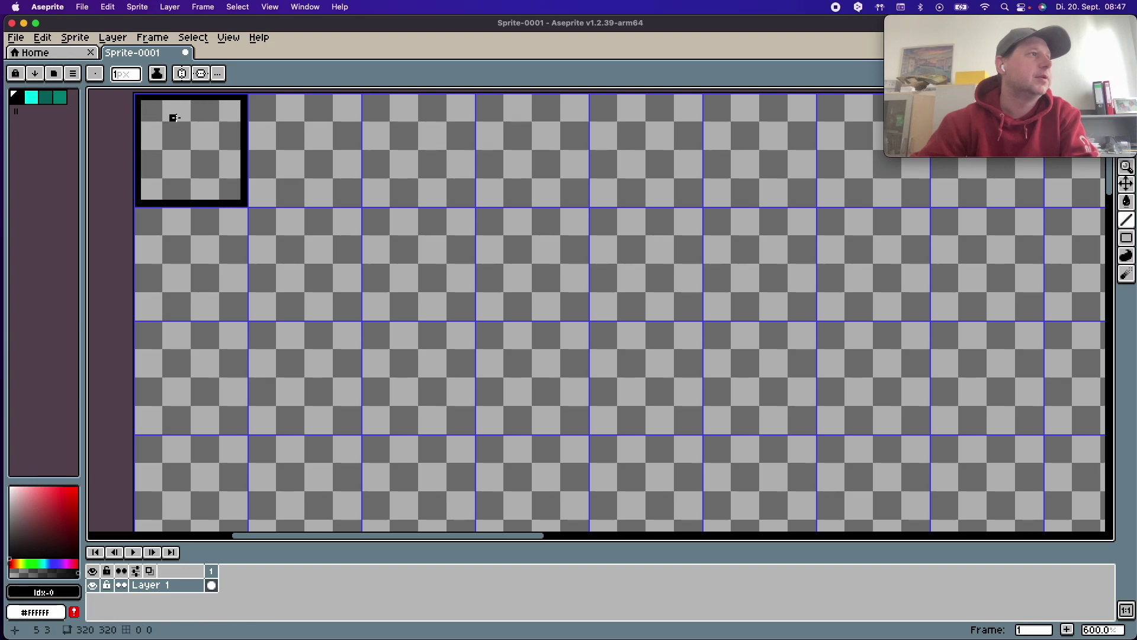
drag(141, 138, 229, 138)
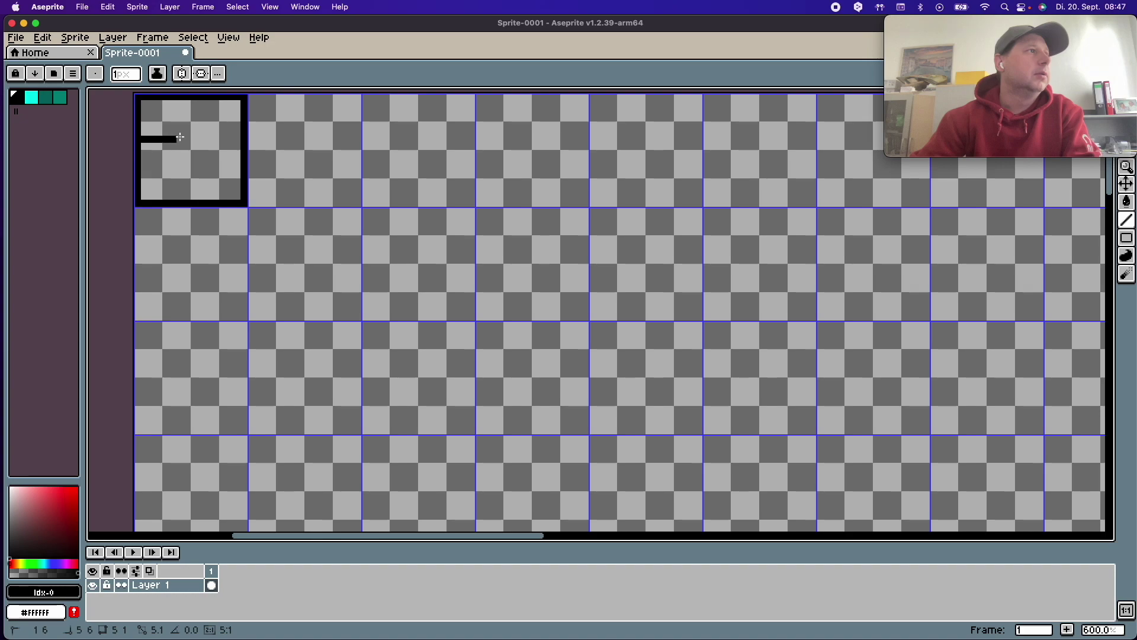
click(31, 97)
- Fill the tile's upper band with cyan and its lower section with teal
key(g)
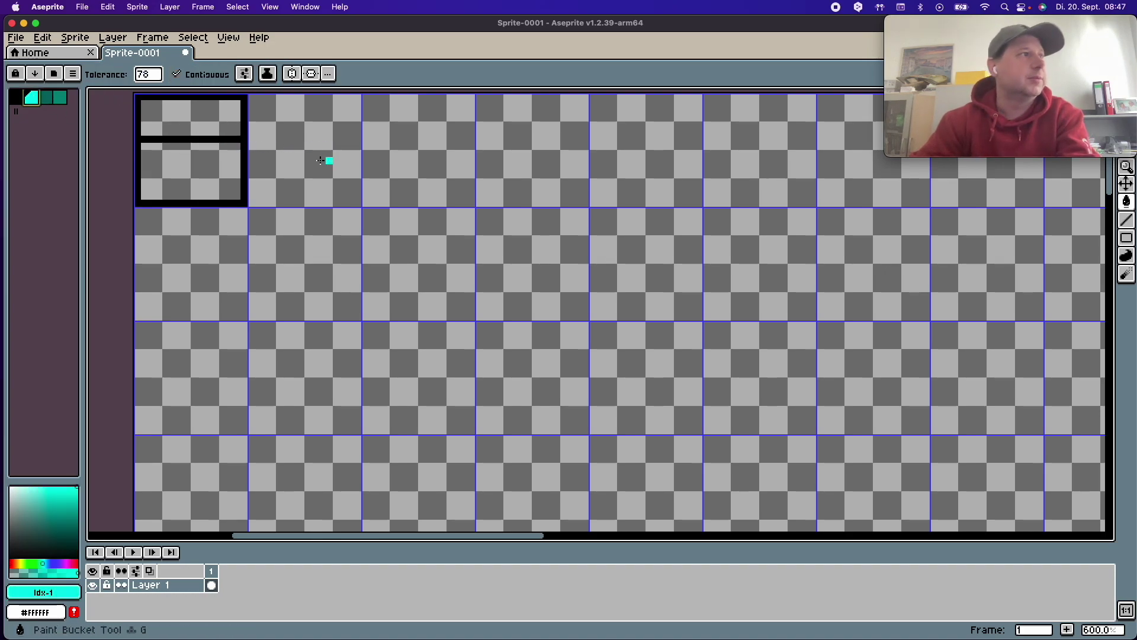
click(208, 119)
click(61, 98)
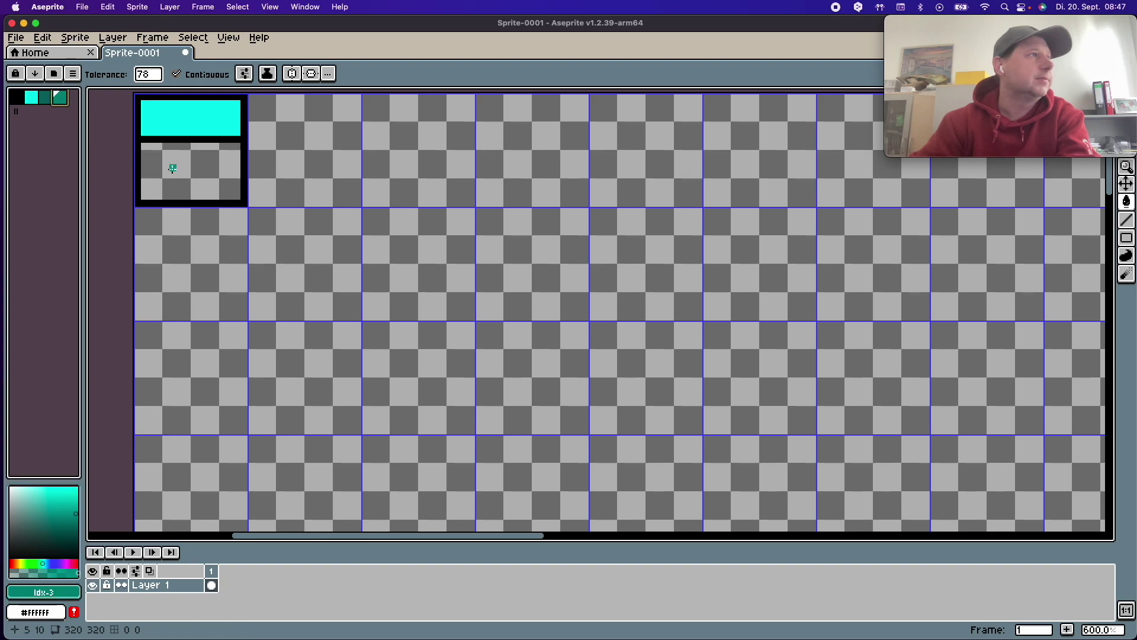
click(191, 171)
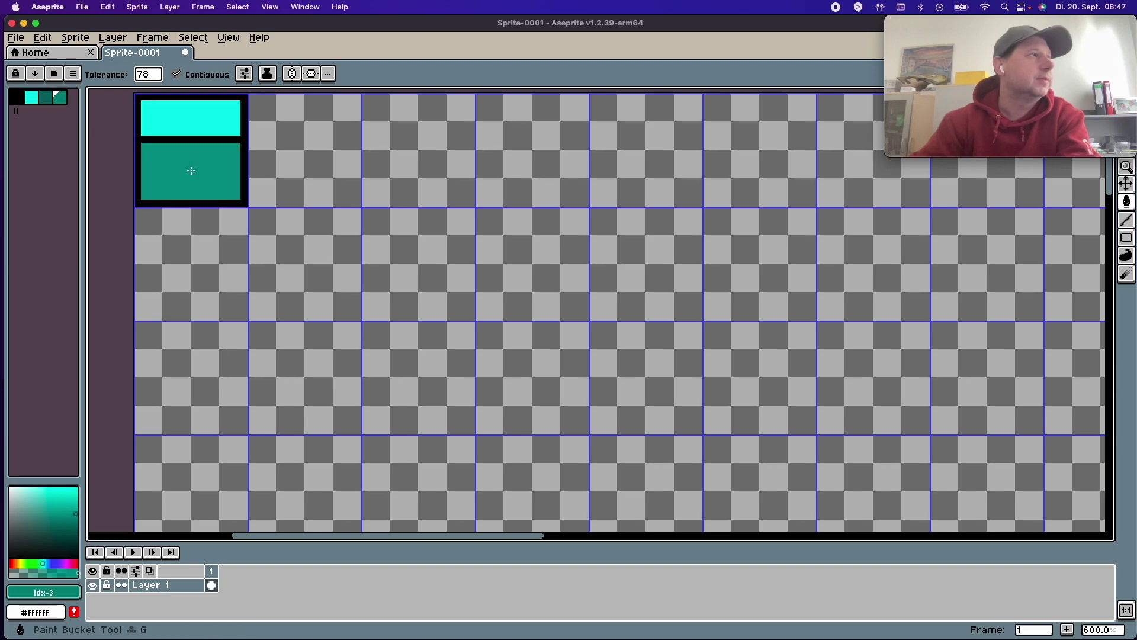
- Add a bright green to the palette and delete the light cyan swatch
click(32, 97)
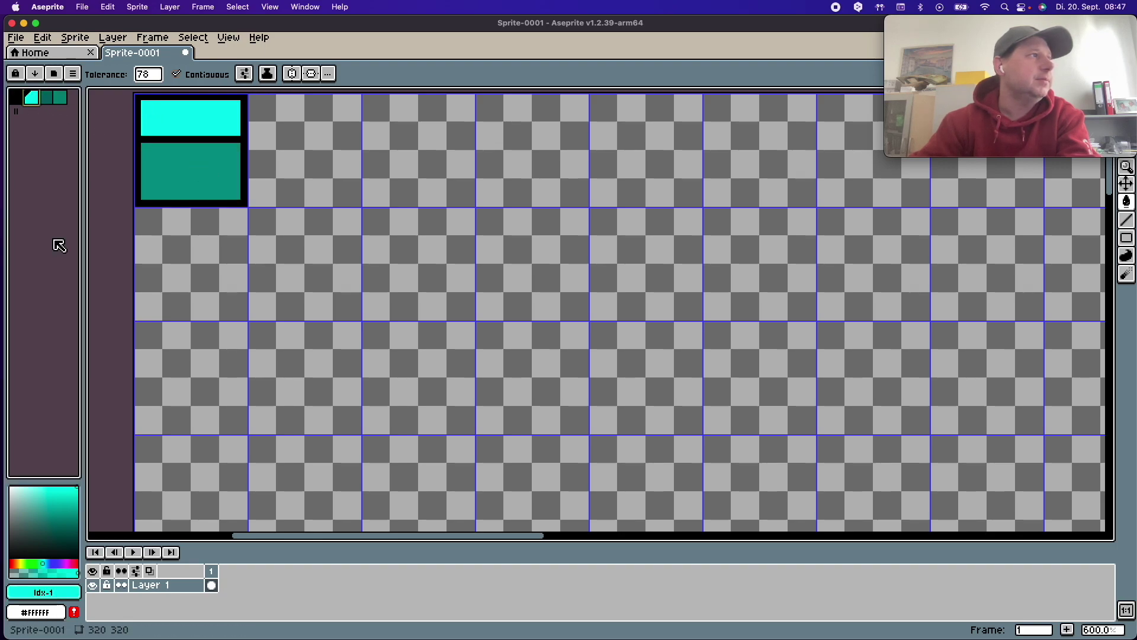
click(55, 487)
drag(55, 486, 28, 486)
click(74, 591)
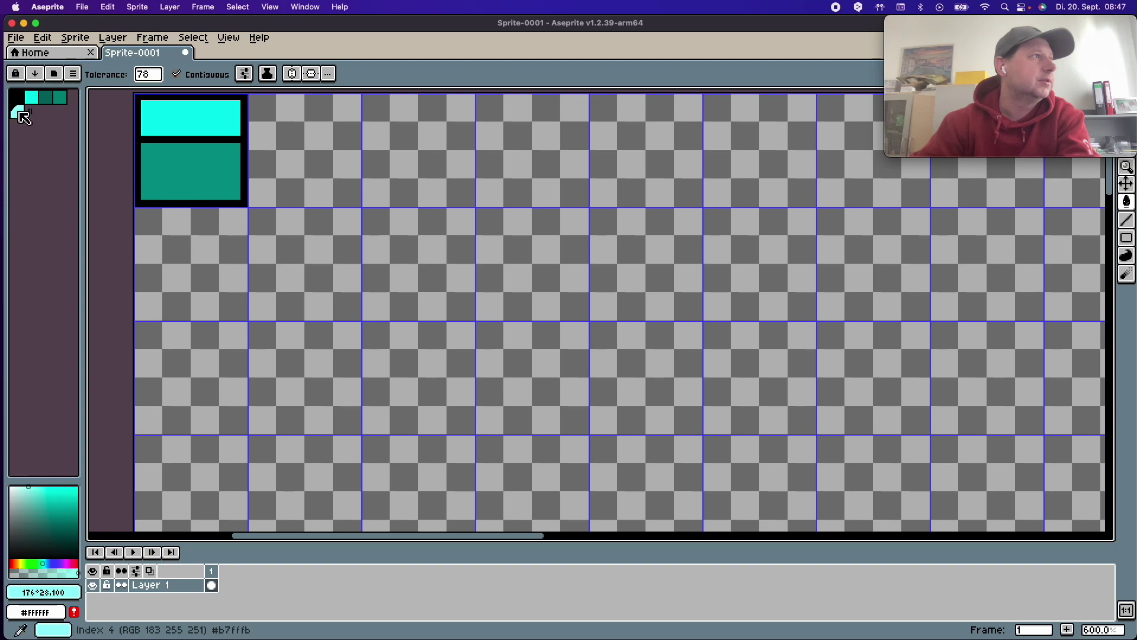
click(31, 486)
drag(33, 486, 25, 486)
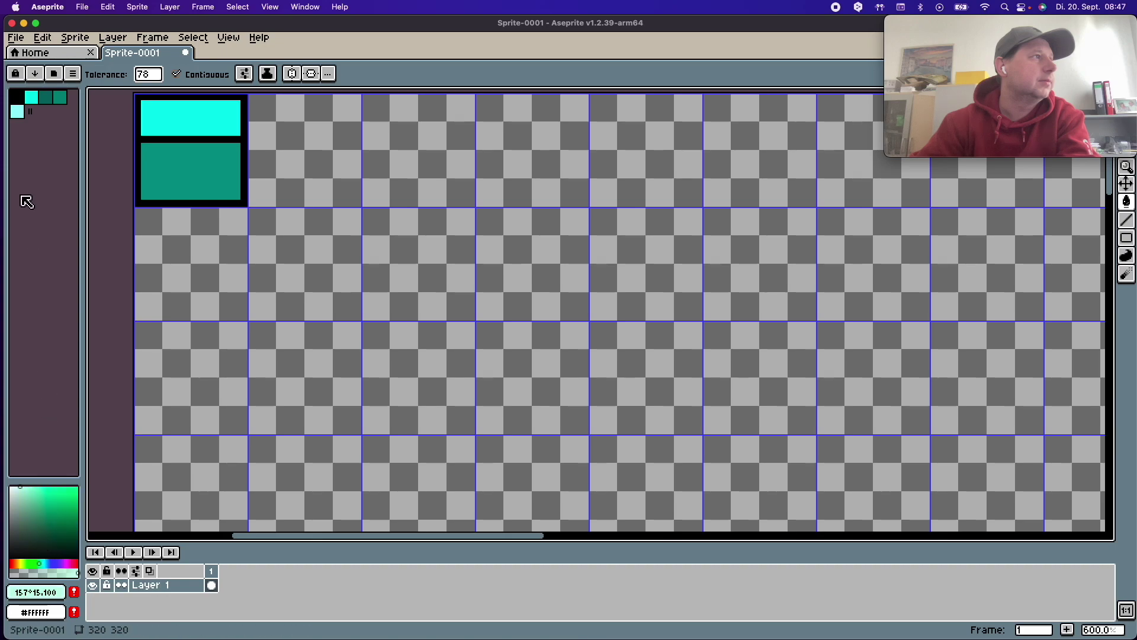
click(64, 487)
click(73, 592)
click(23, 114)
key(Delete)
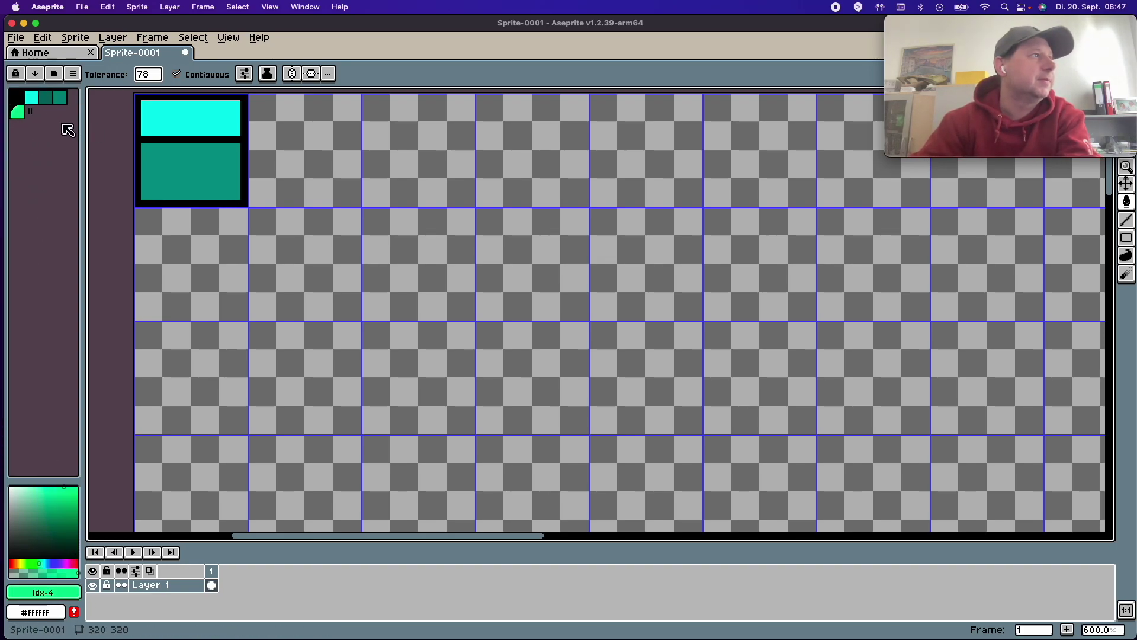
key(b)
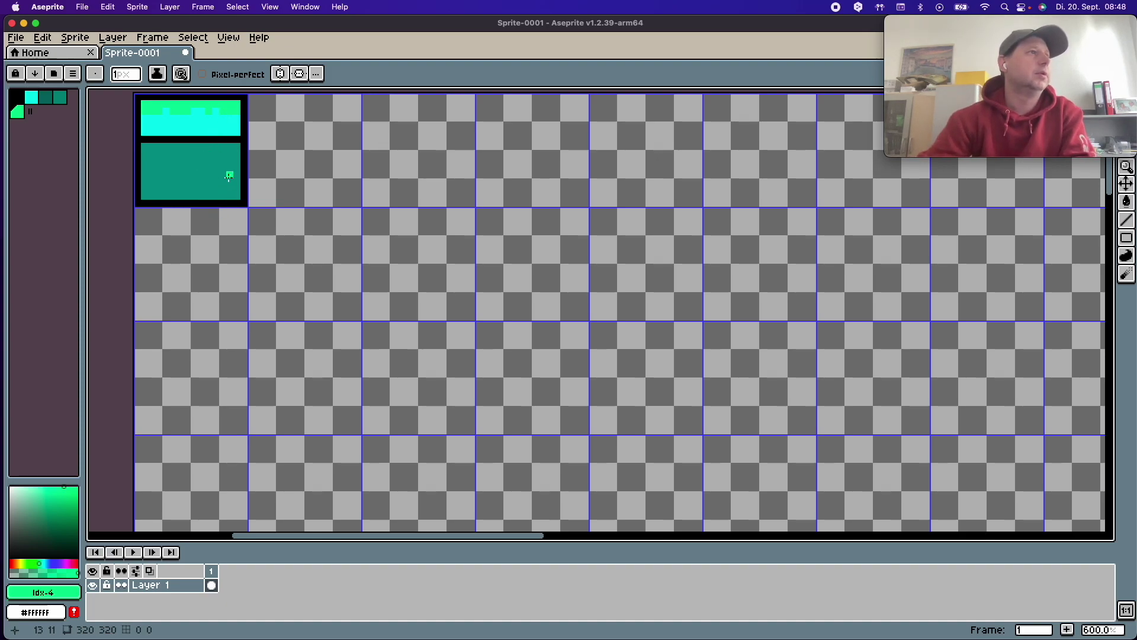
- Draw two black diagonal lines across the teal block of the first tile
key(bracketleft)
key(bracketleft)
key(bracketleft)
key(bracketleft)
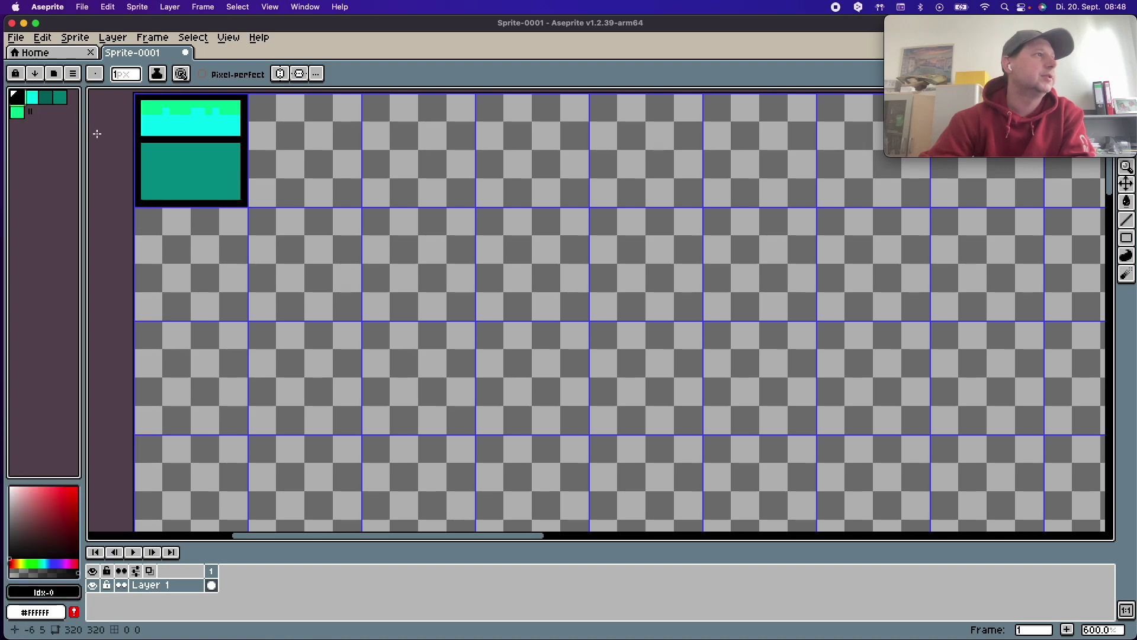
click(1127, 220)
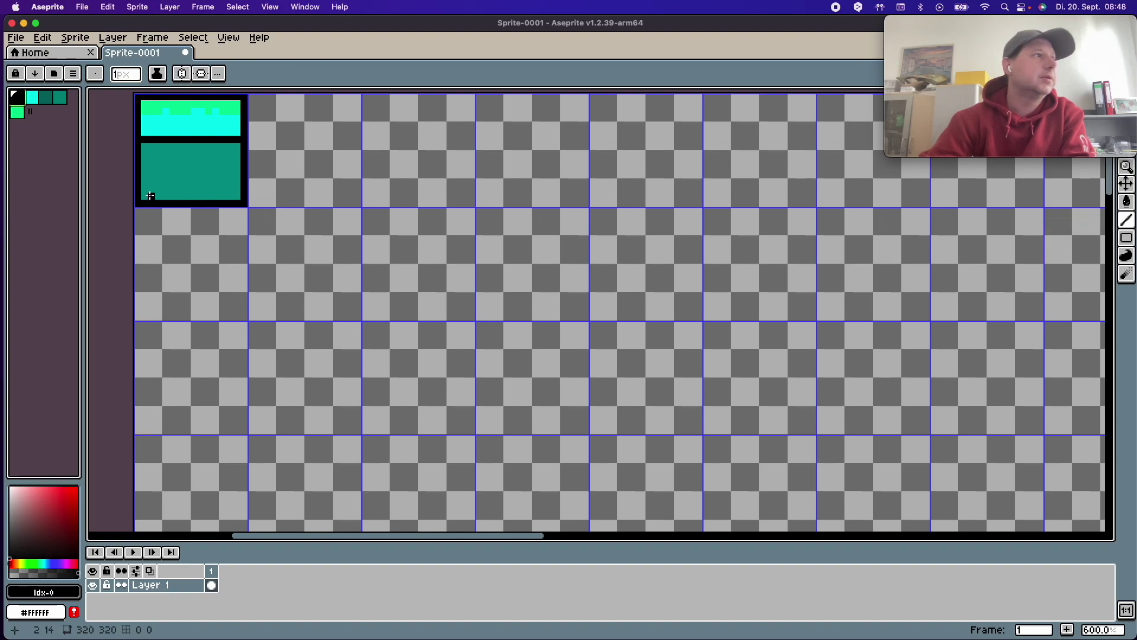
drag(145, 196, 159, 183)
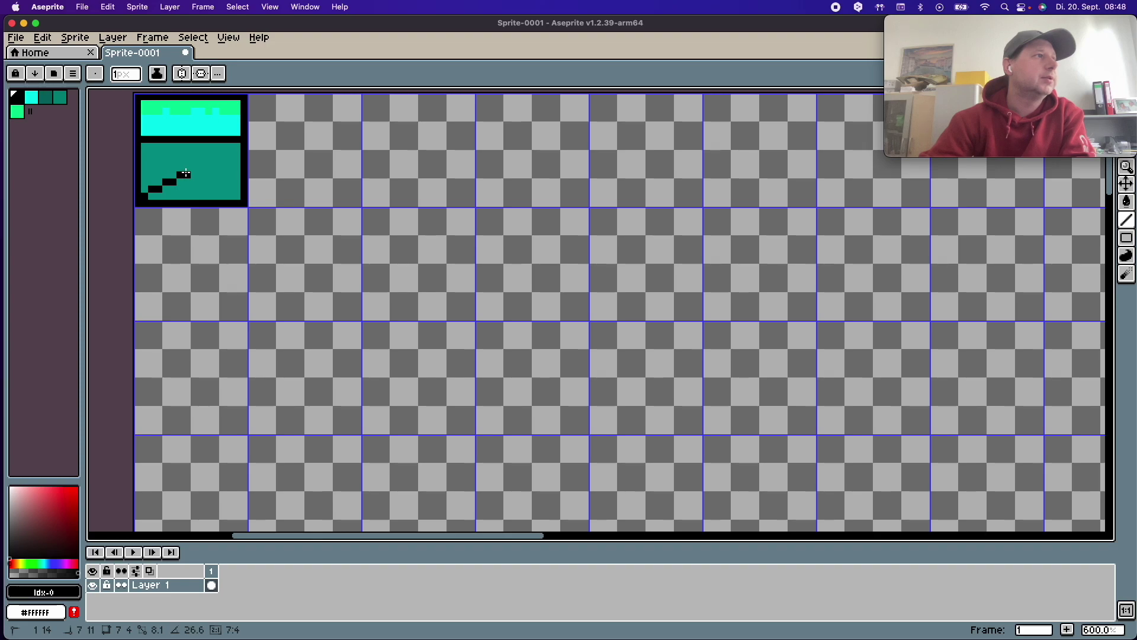
mouse_move(187, 174)
mouse_down()
mouse_move(221, 187)
mouse_move(144, 147)
mouse_move(211, 159)
mouse_move(236, 147)
mouse_up()
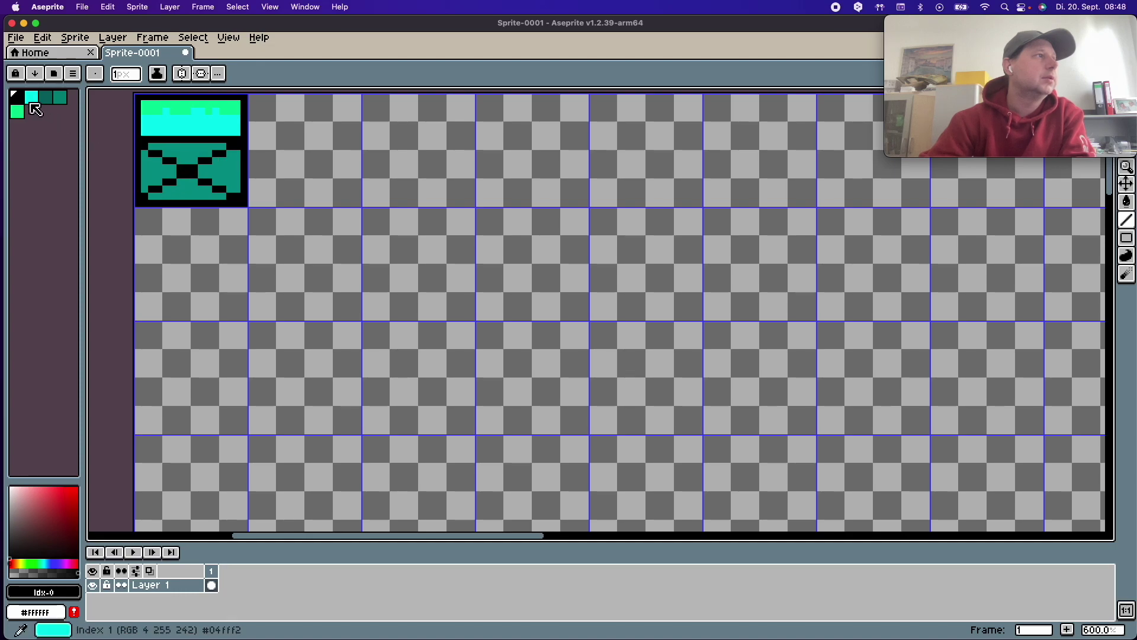
- Fill below the diagonals black and the band above cyan, then touch up pixels
key(g)
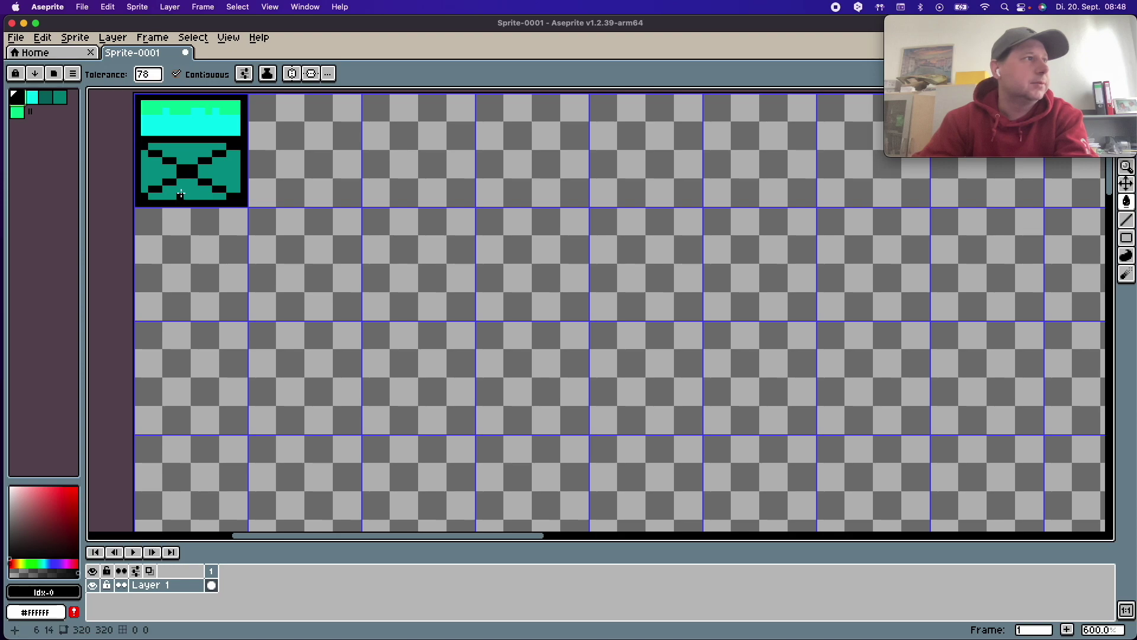
click(188, 188)
click(36, 102)
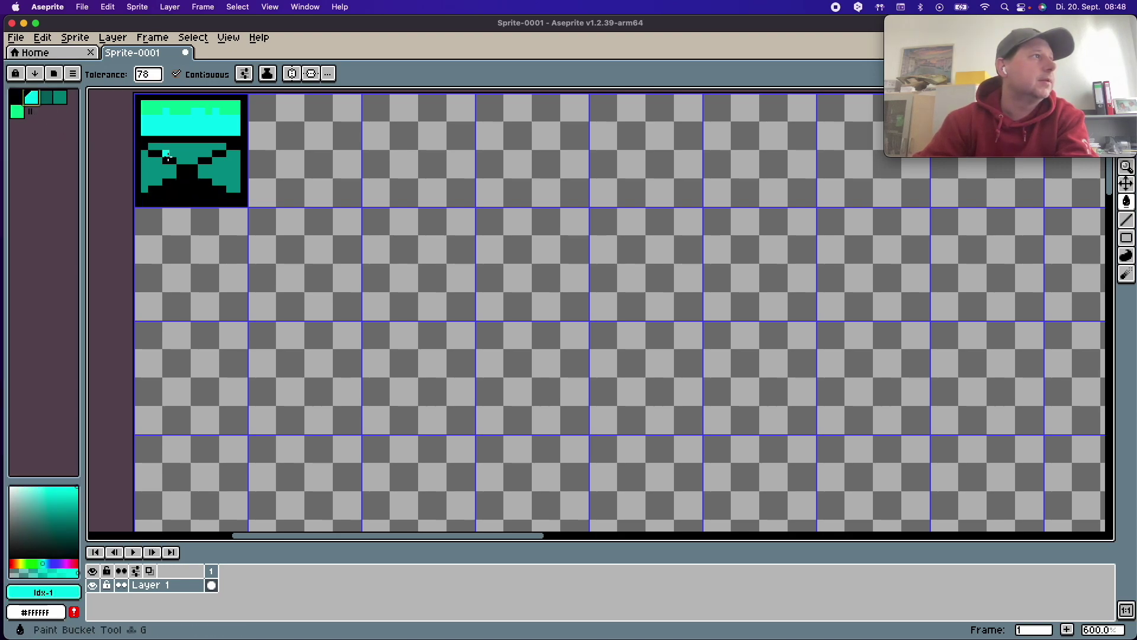
click(184, 155)
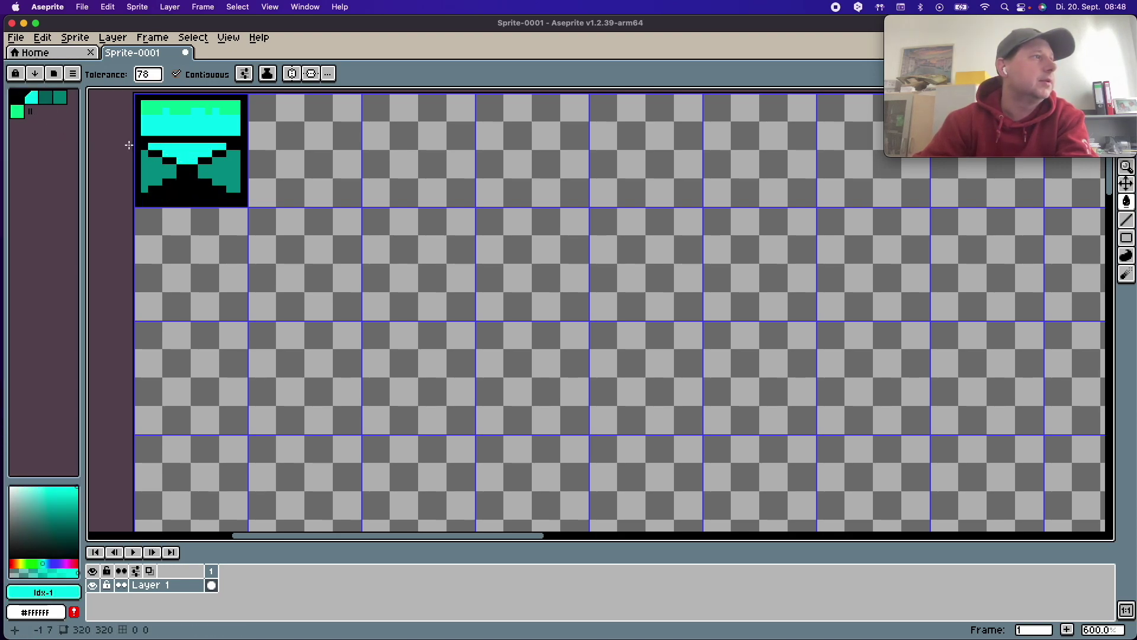
key(b)
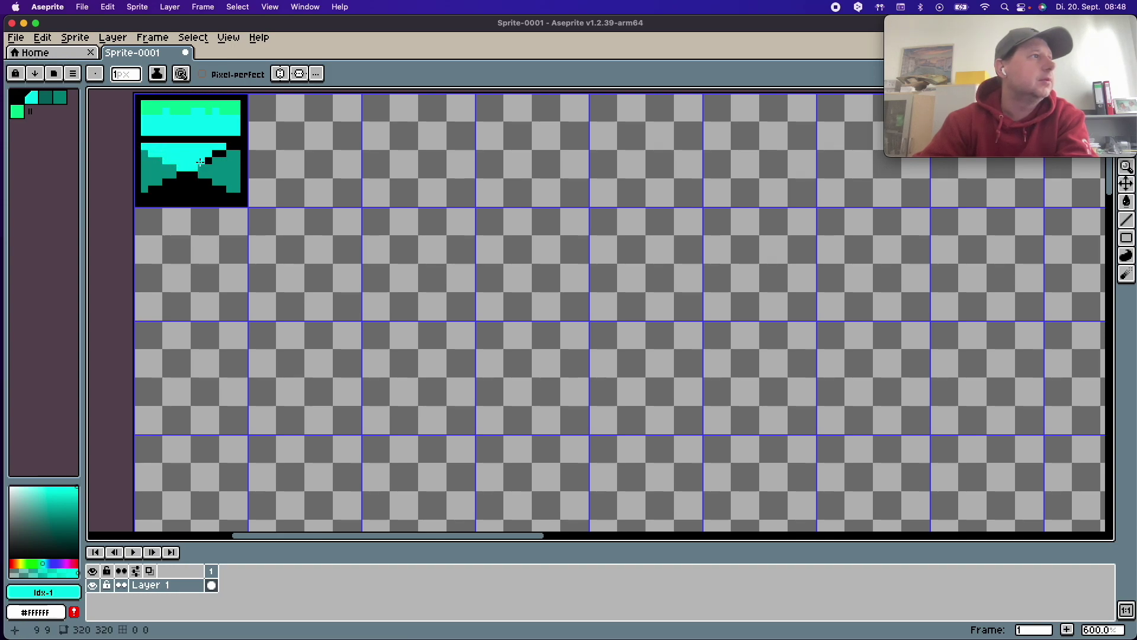
click(222, 154)
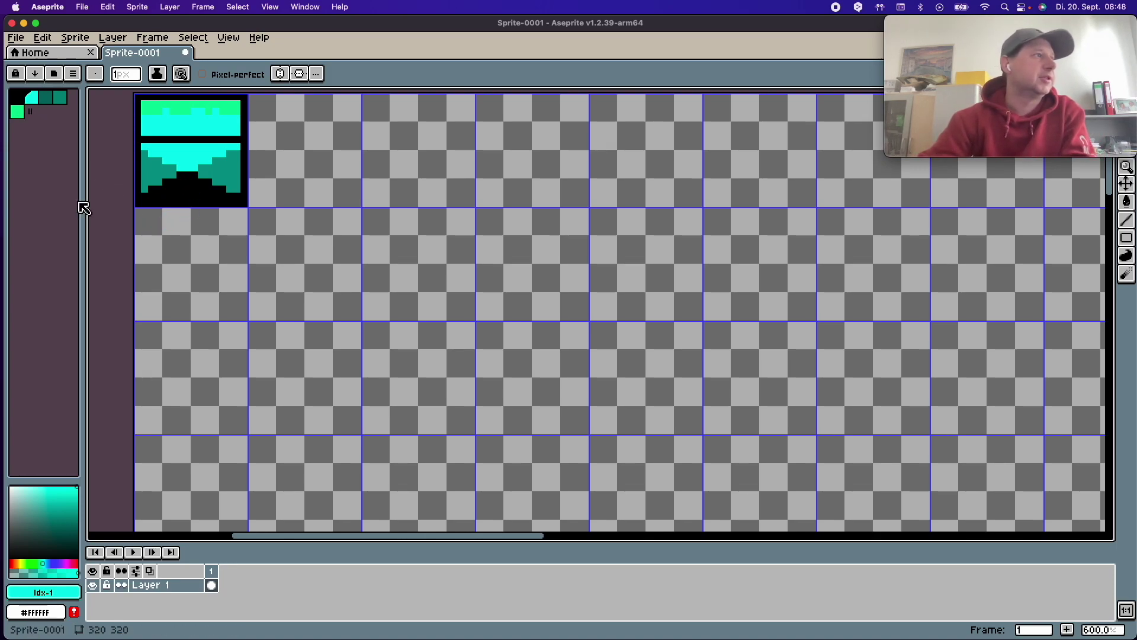
- Draw a black edge along the second tile's top
click(15, 97)
key(l)
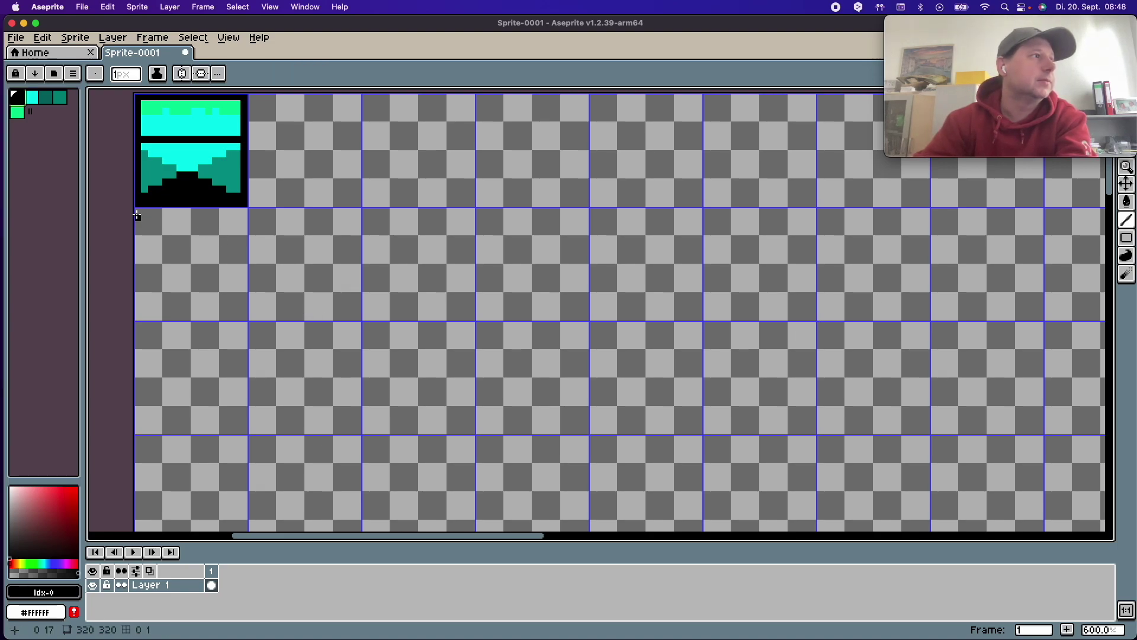
mouse_move(137, 211)
mouse_down()
mouse_move(227, 211)
mouse_move(243, 310)
mouse_up()
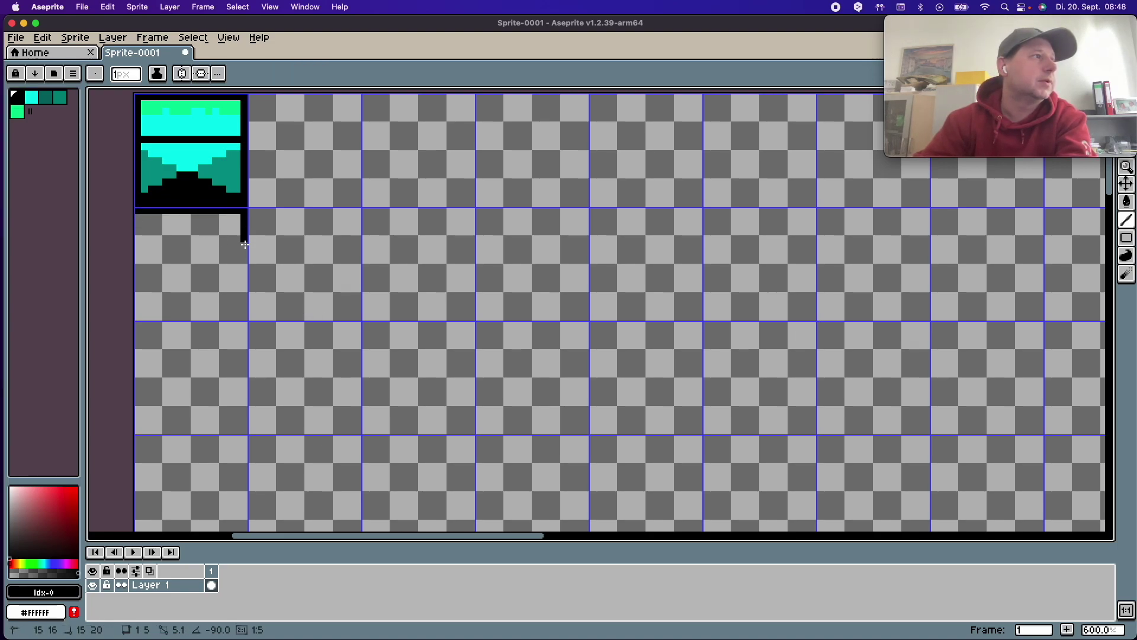
- Close the second tile's black border and cross it with two corner-to-corner diagonals
mouse_move(244, 315)
mouse_down()
mouse_move(138, 317)
mouse_move(141, 250)
mouse_up()
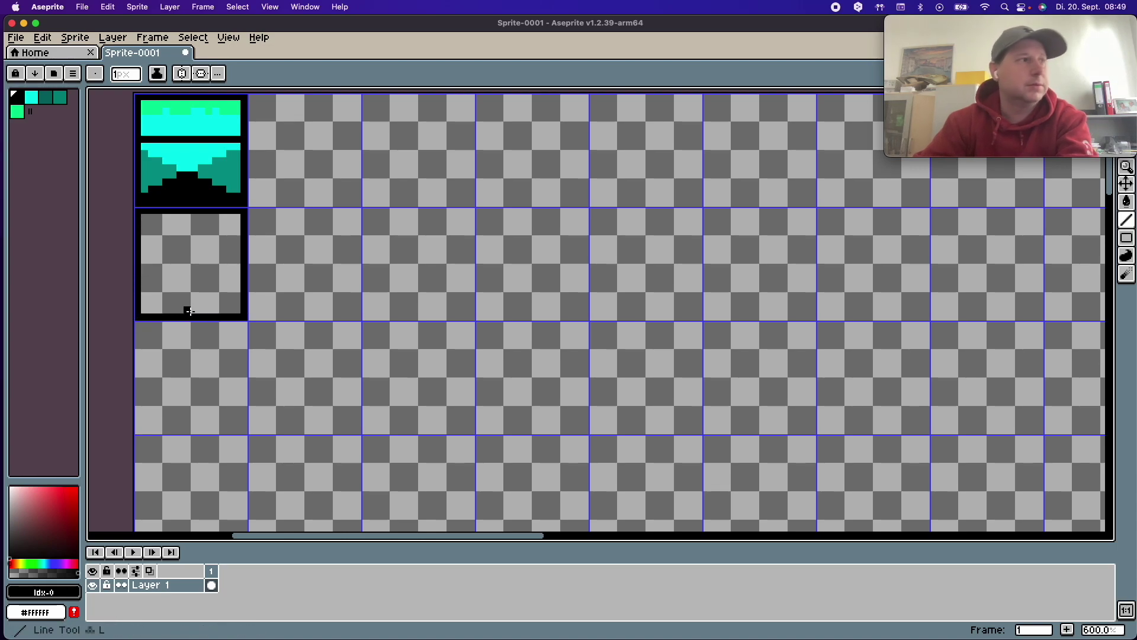
mouse_move(147, 307)
mouse_down()
mouse_move(186, 267)
mouse_move(238, 310)
mouse_up()
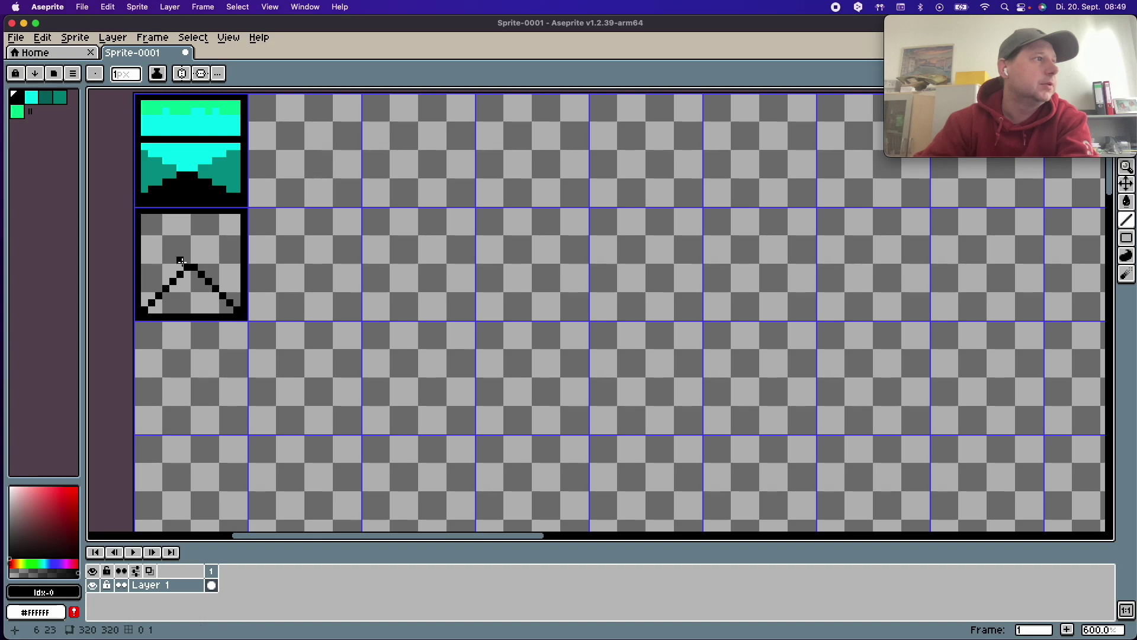
drag(189, 267, 145, 218)
drag(192, 261, 236, 218)
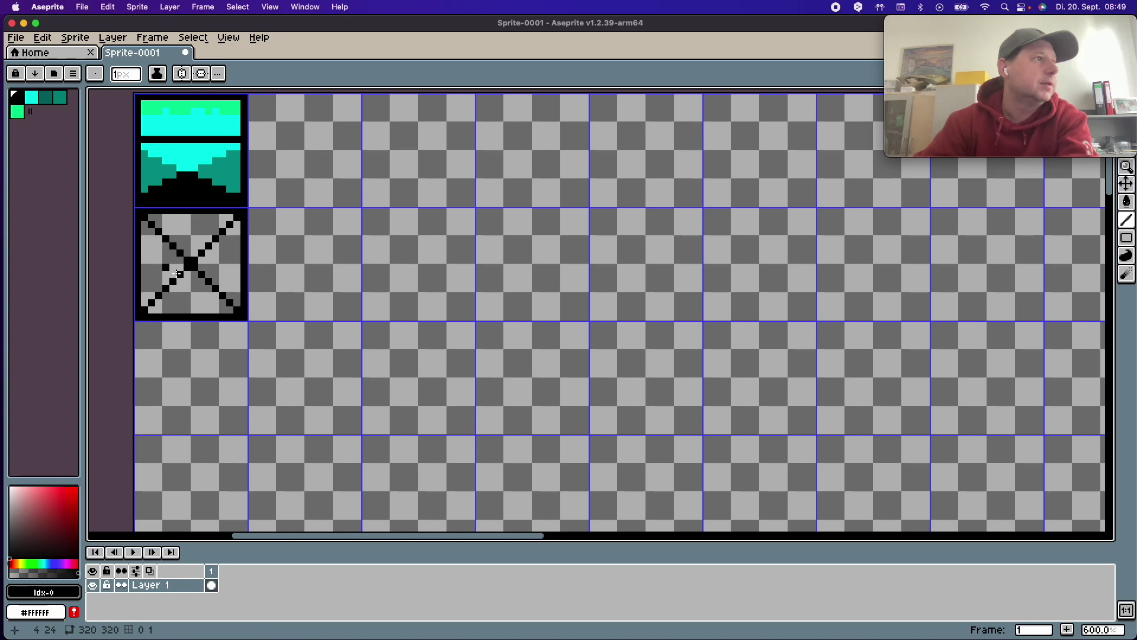
- Fill the X tile's bottom triangle black, top cyan, and both side triangles dark teal
key(g)
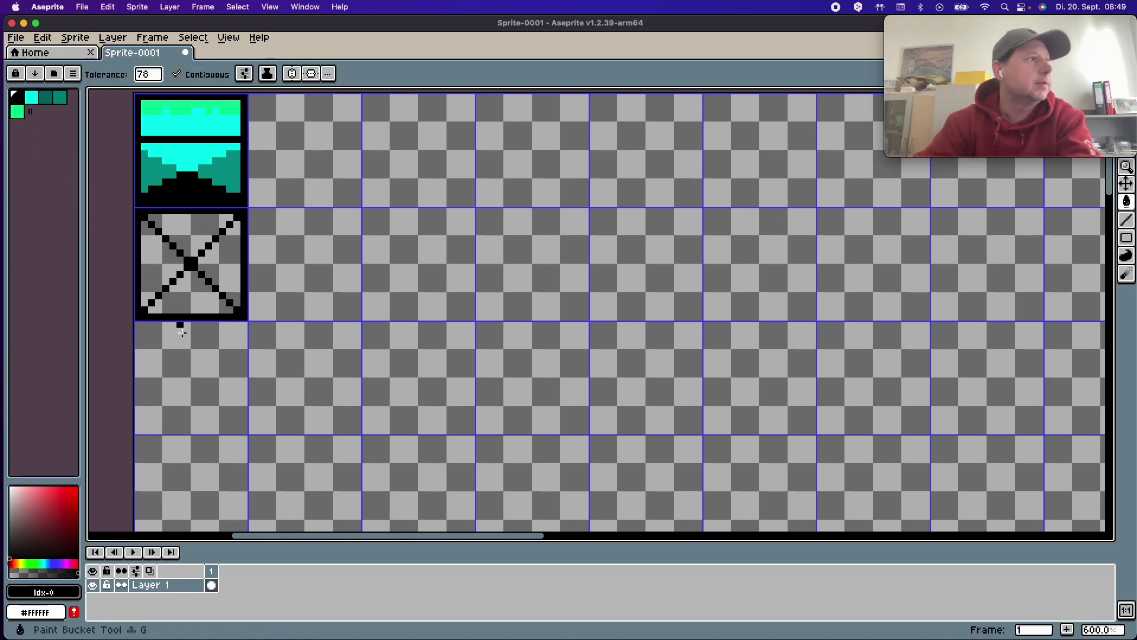
click(190, 301)
click(32, 96)
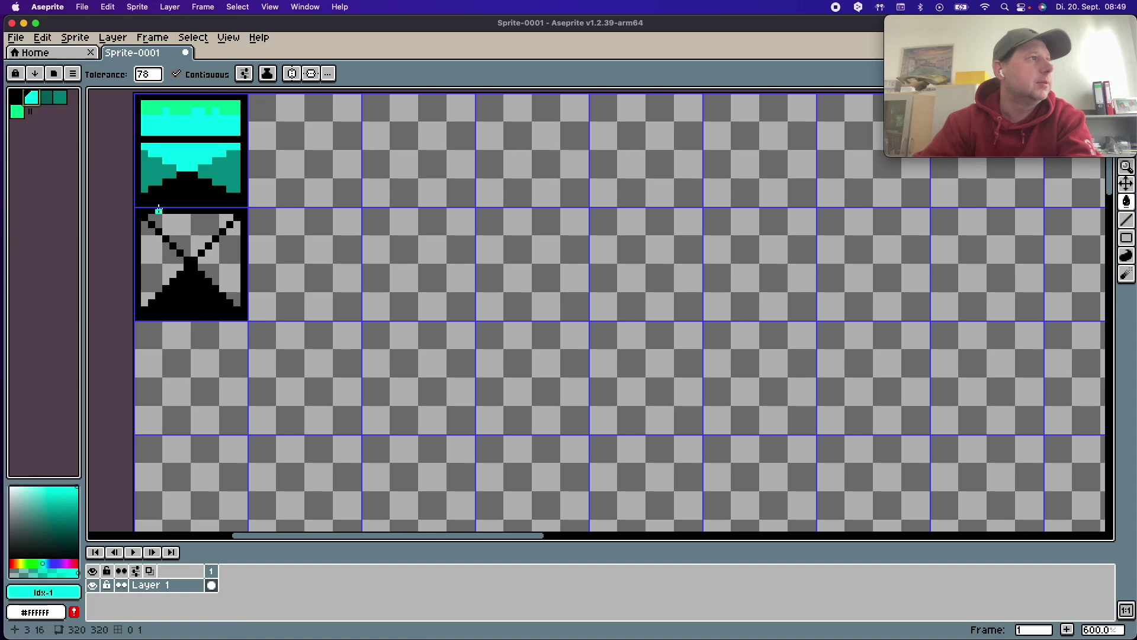
click(159, 212)
click(48, 102)
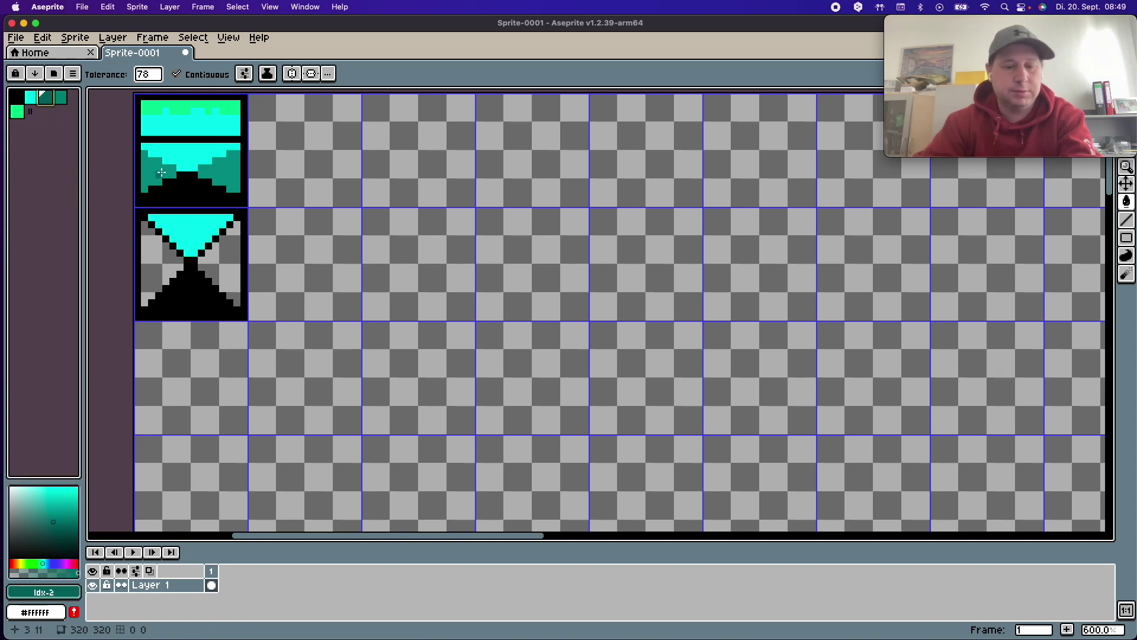
click(65, 99)
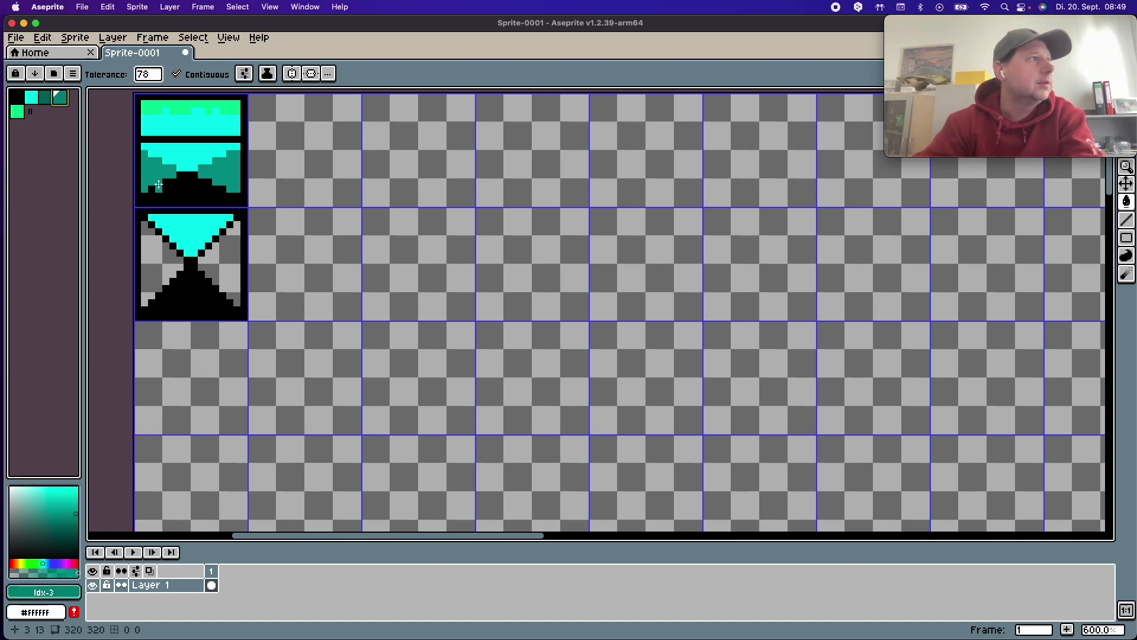
click(152, 278)
click(227, 292)
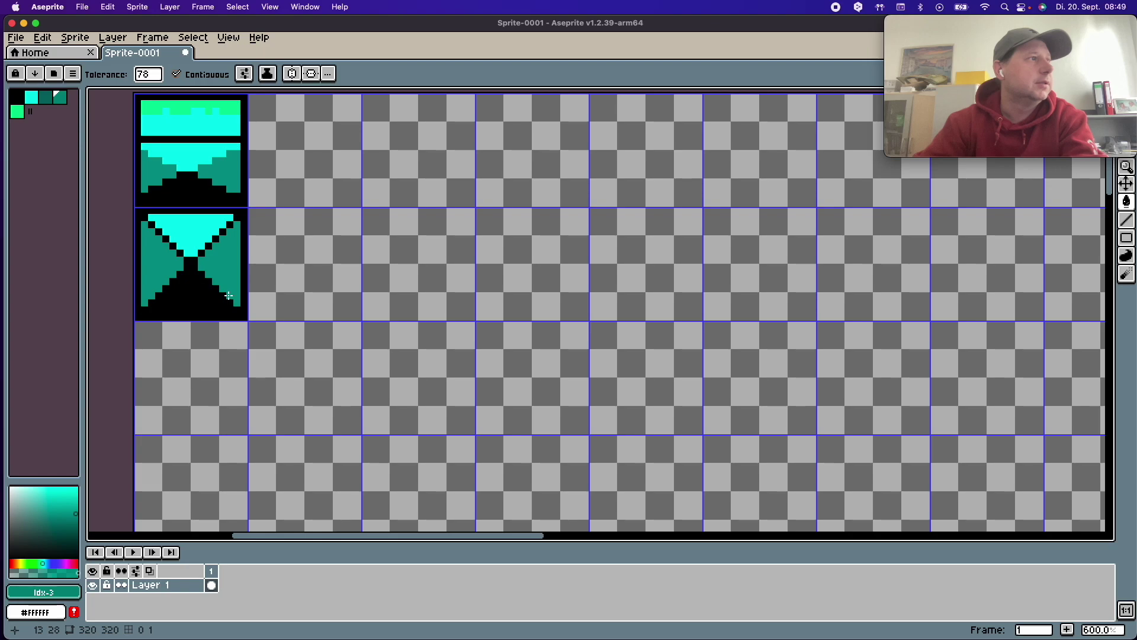
scroll(228, 295, up, 1)
- Draw a black two-tile-wide box beside the X tile with crossing corner diagonals
scroll(228, 295, down, 4)
scroll(228, 295, down, 2)
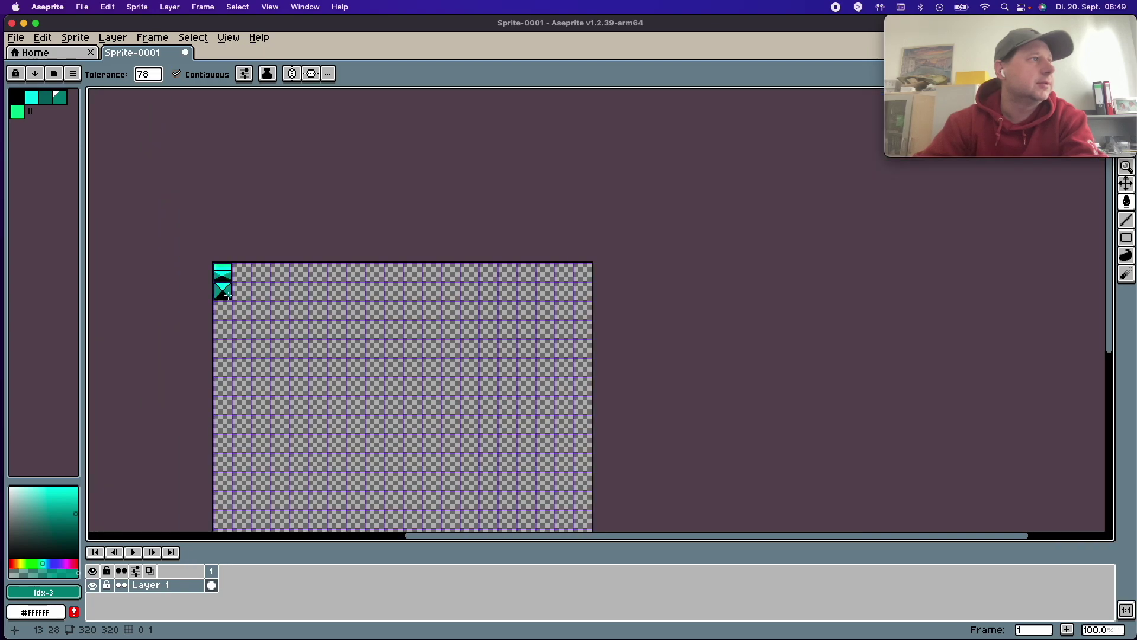
scroll(231, 301, up, 1)
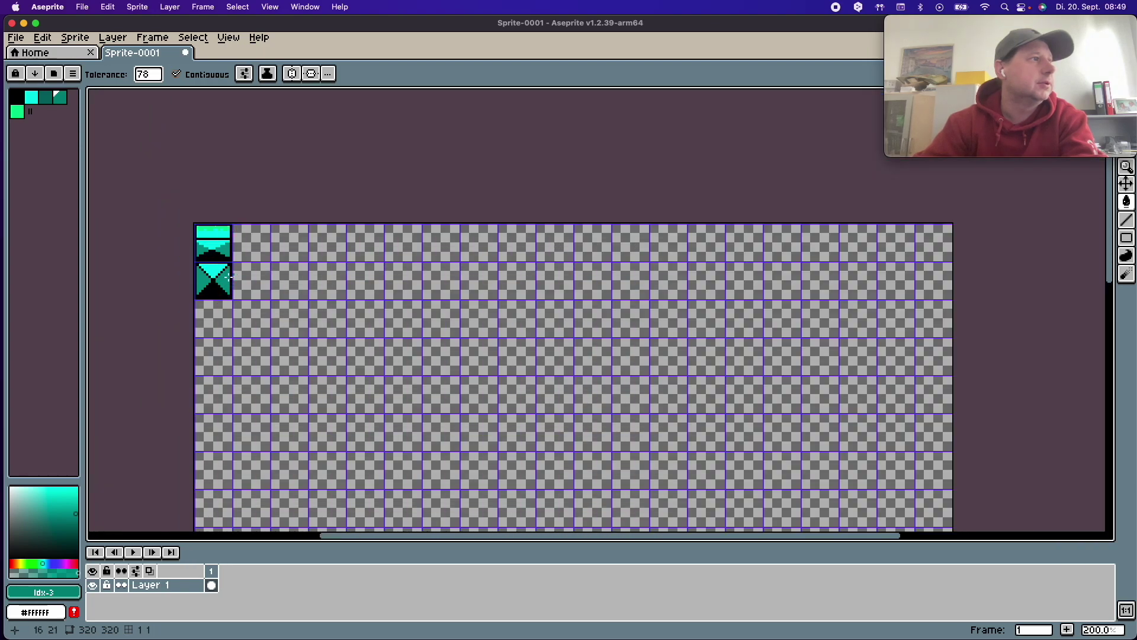
scroll(240, 279, up, 1)
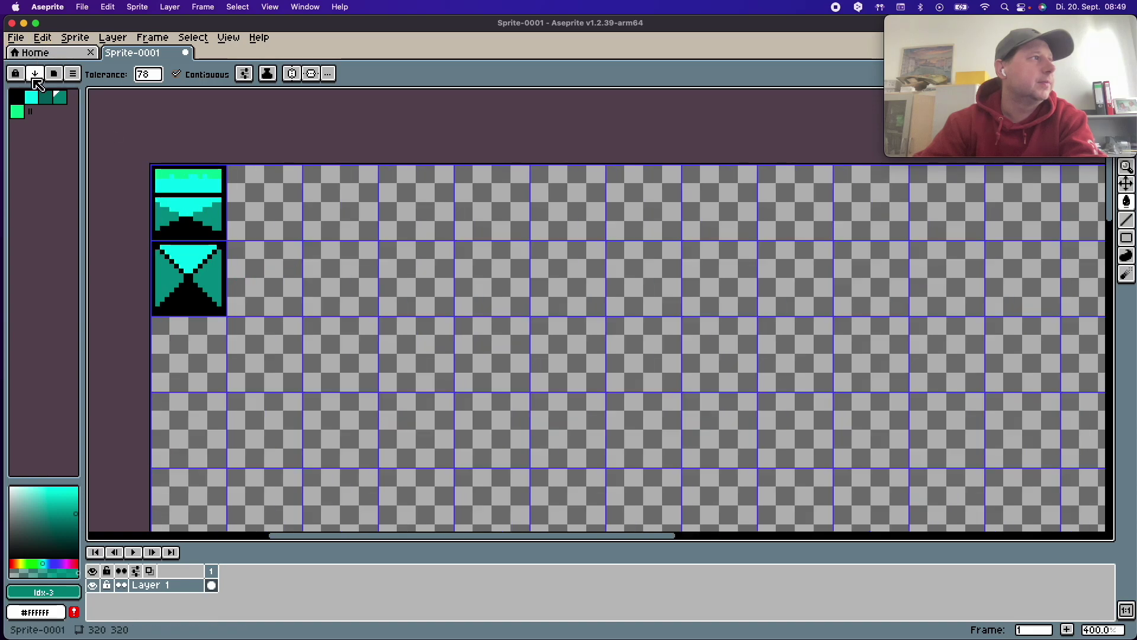
key(b)
click(17, 98)
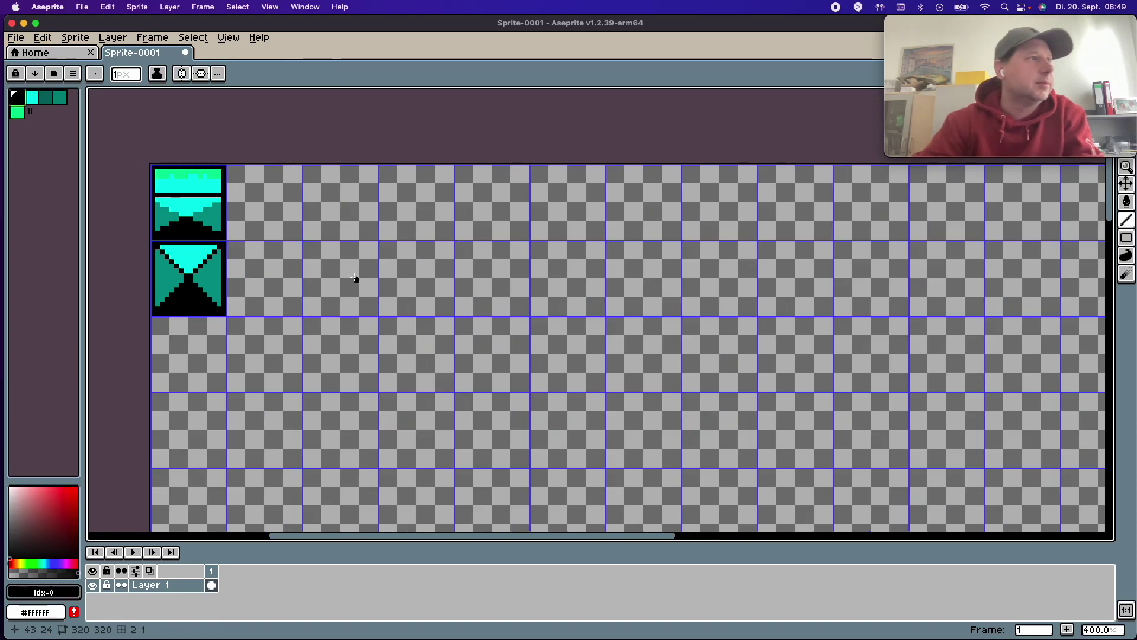
mouse_move(305, 242)
mouse_down()
mouse_move(447, 244)
mouse_move(452, 304)
mouse_move(304, 312)
mouse_move(306, 251)
mouse_up()
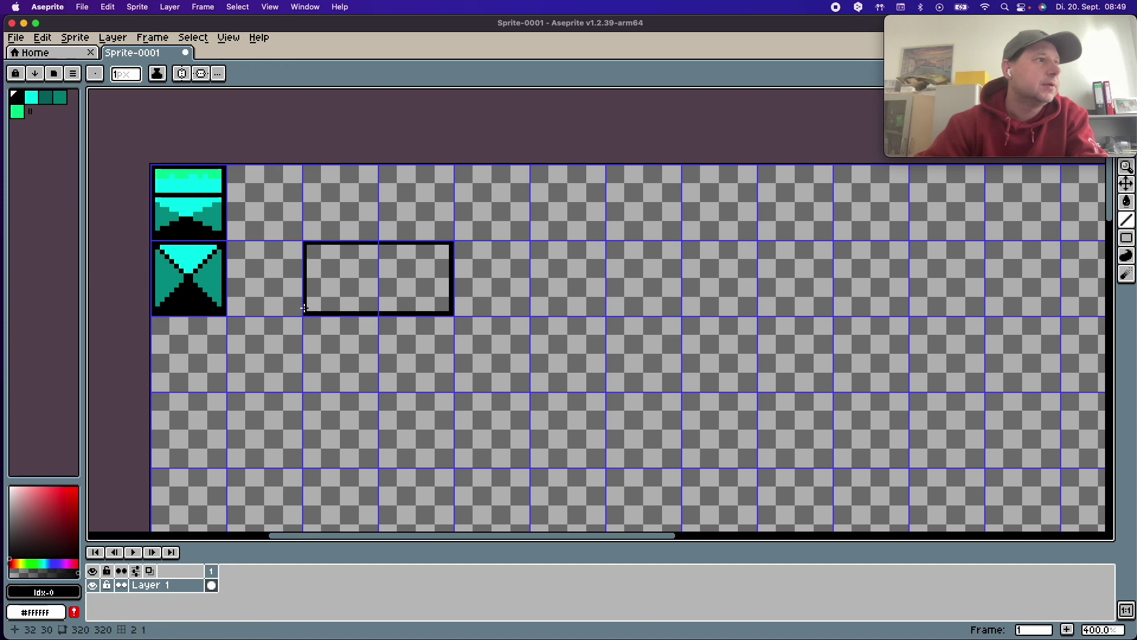
mouse_move(311, 306)
mouse_down()
mouse_move(377, 276)
mouse_move(447, 308)
mouse_up()
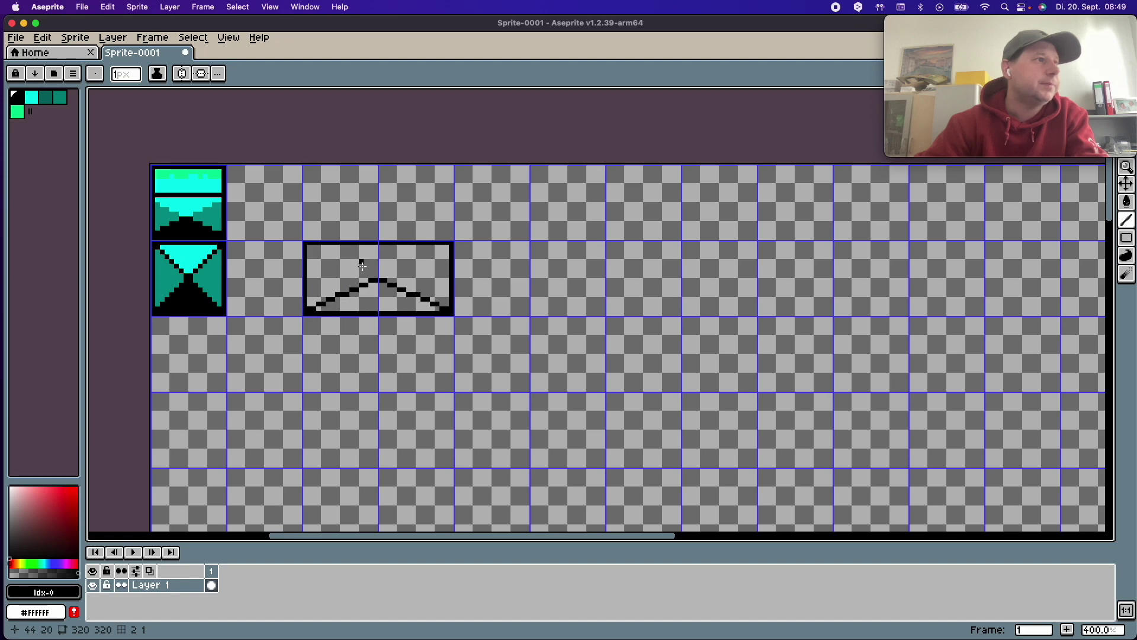
drag(375, 276, 318, 249)
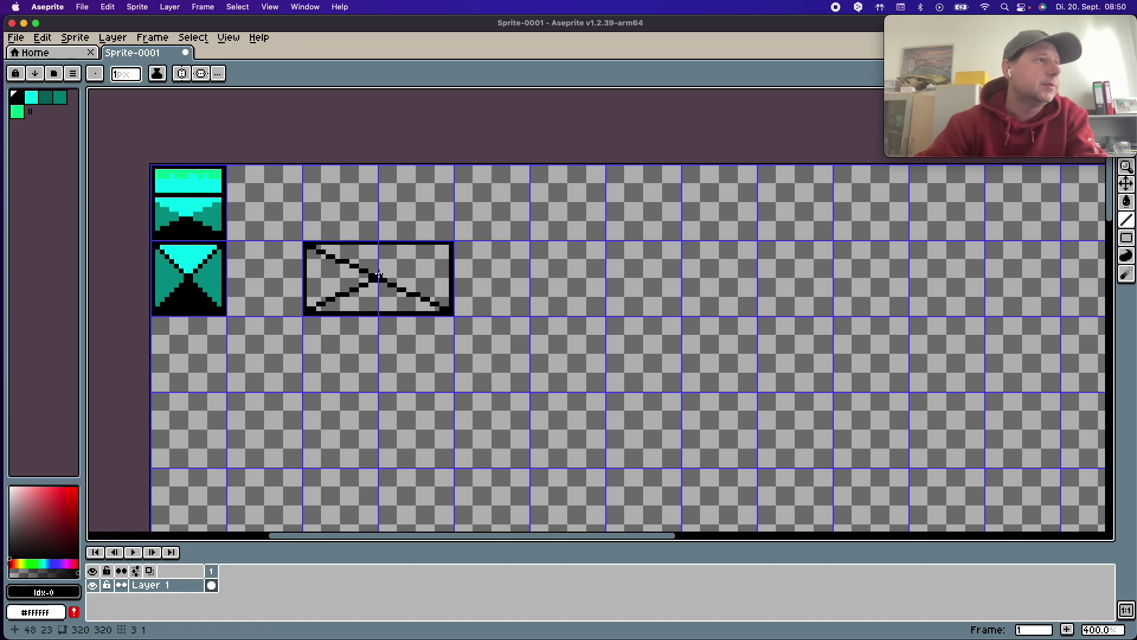
drag(378, 277, 450, 249)
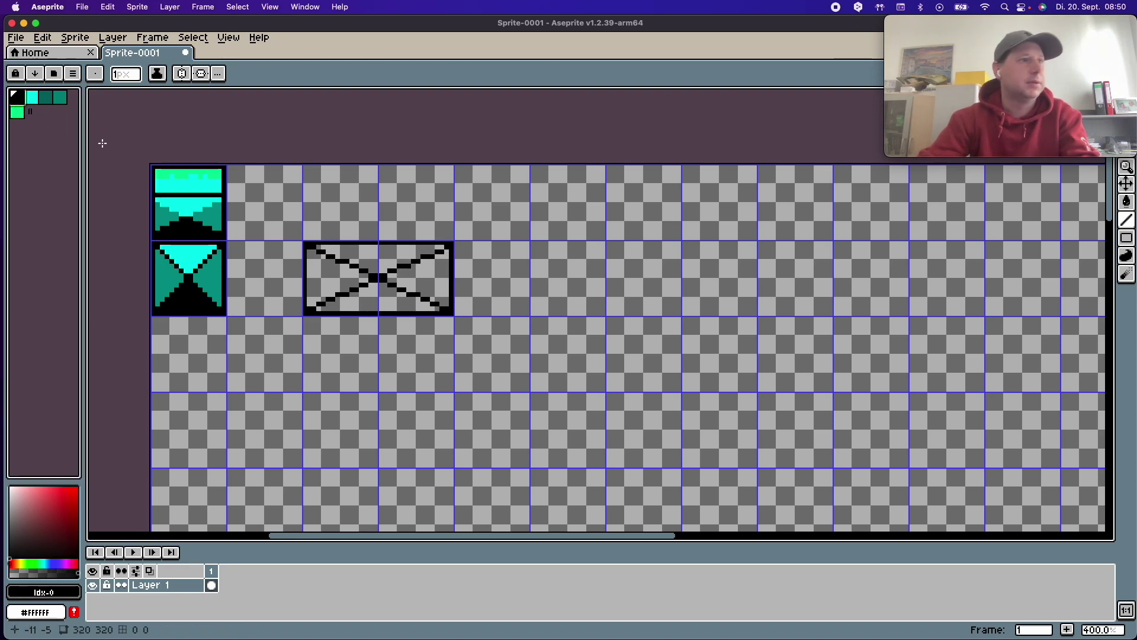
- Fill the wide box's triangles: black bottom, cyan top, dark teal left and right
key(g)
click(378, 301)
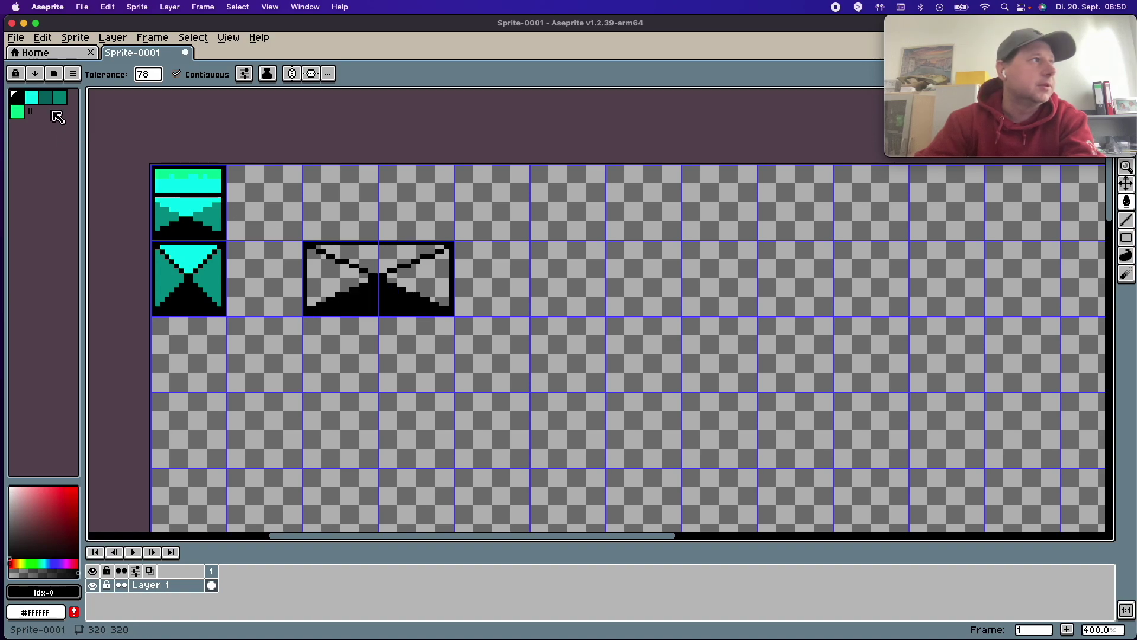
click(31, 97)
click(378, 252)
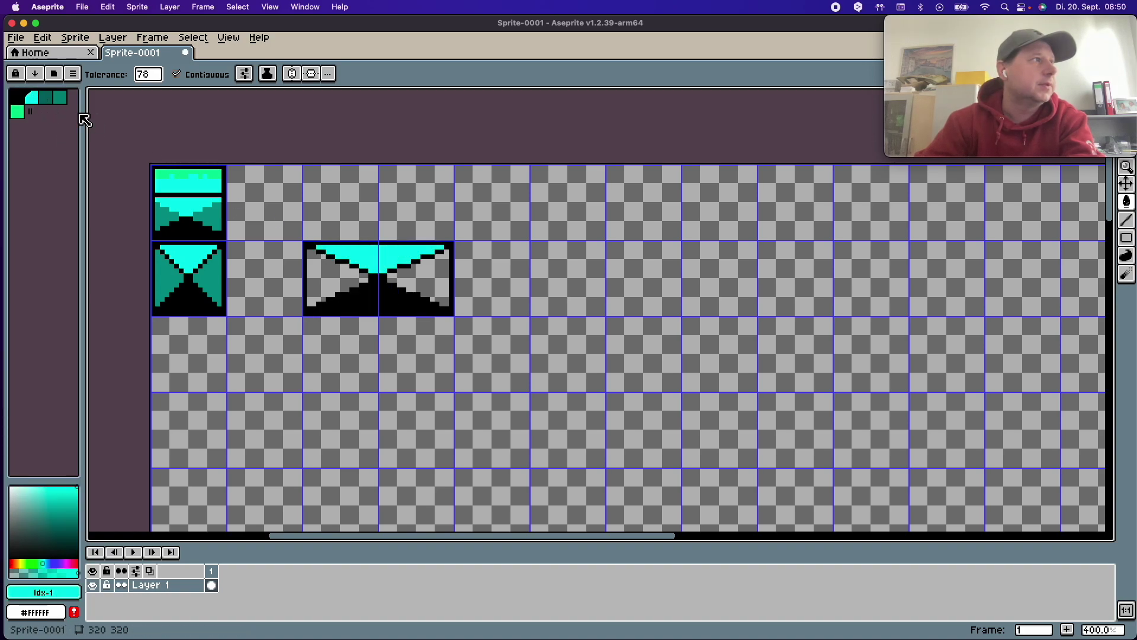
click(59, 97)
click(342, 280)
click(441, 281)
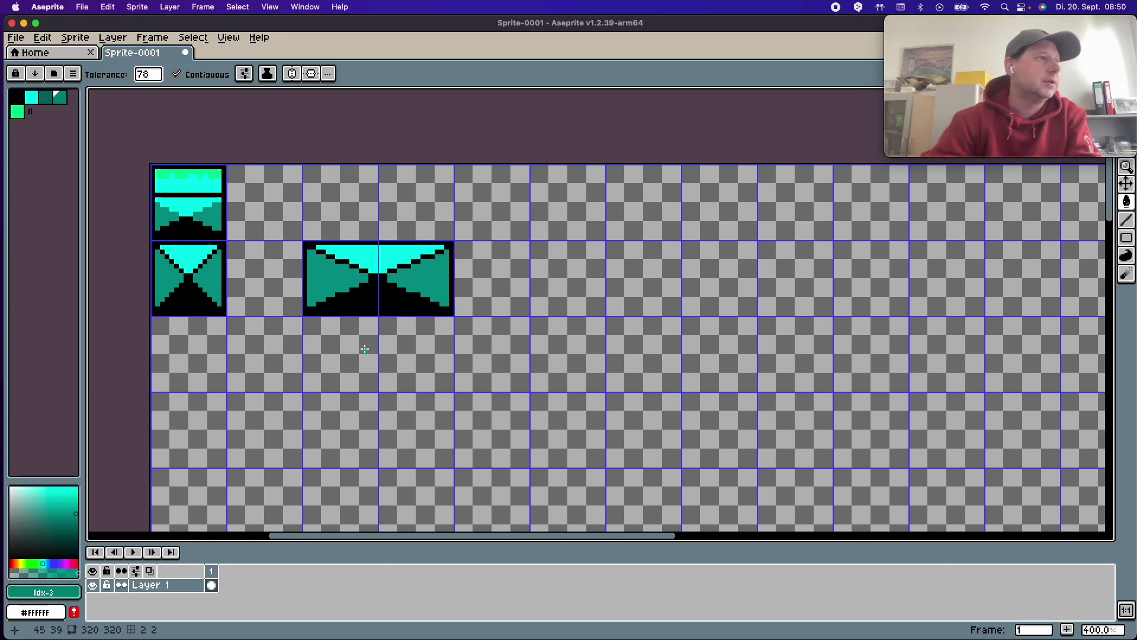
- Try a black background fill, dismiss the hue/saturation adjustment, then undo the fill
click(17, 96)
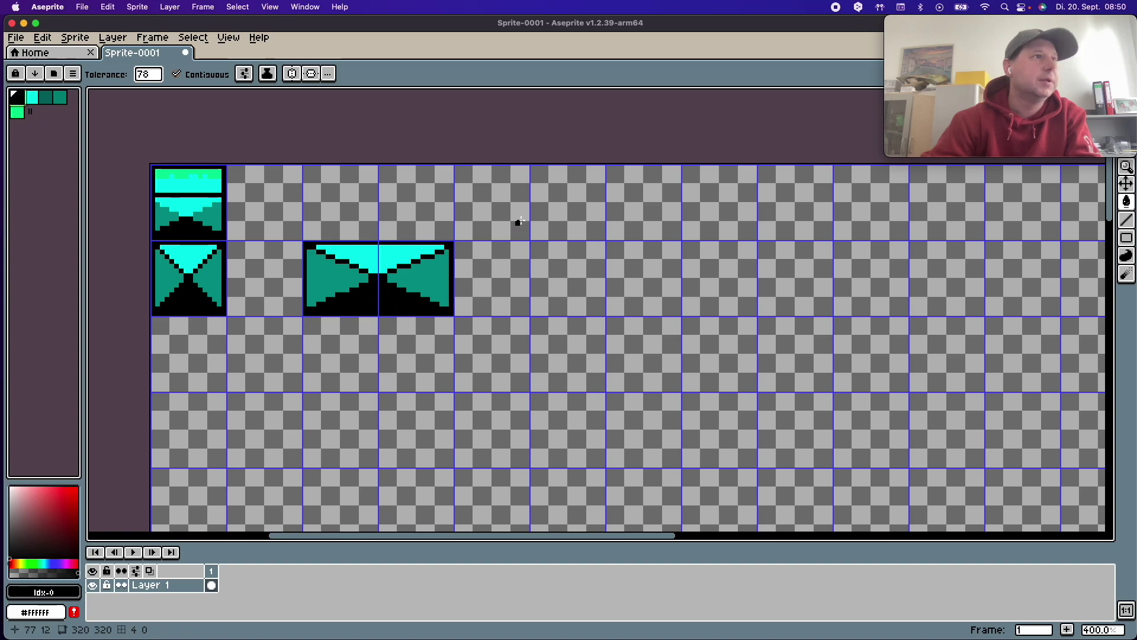
click(533, 168)
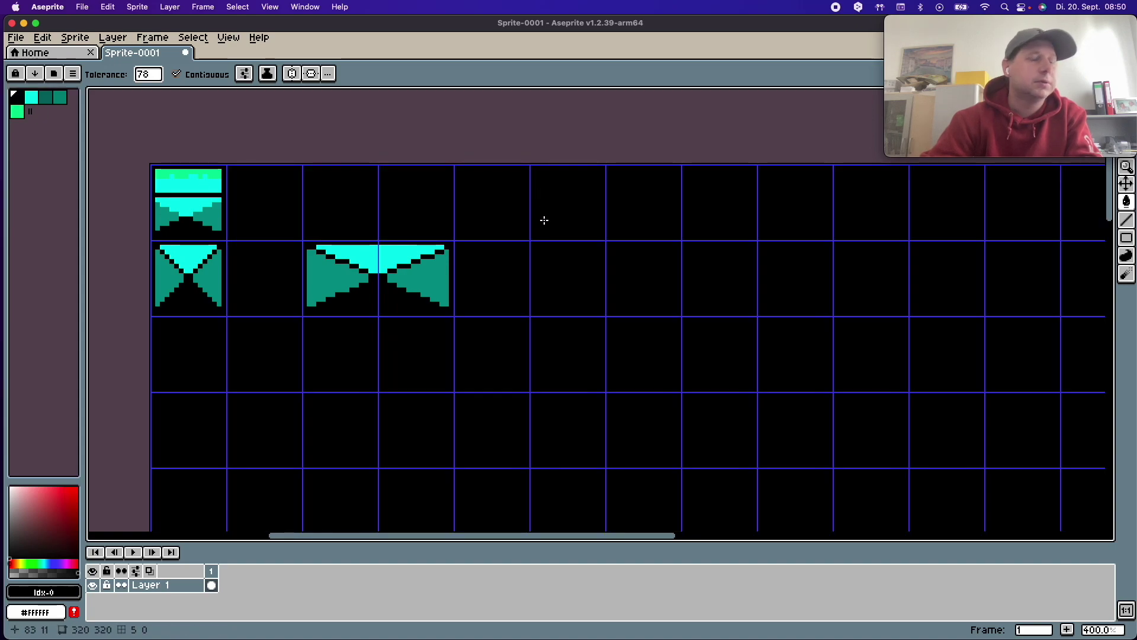
key(super+u)
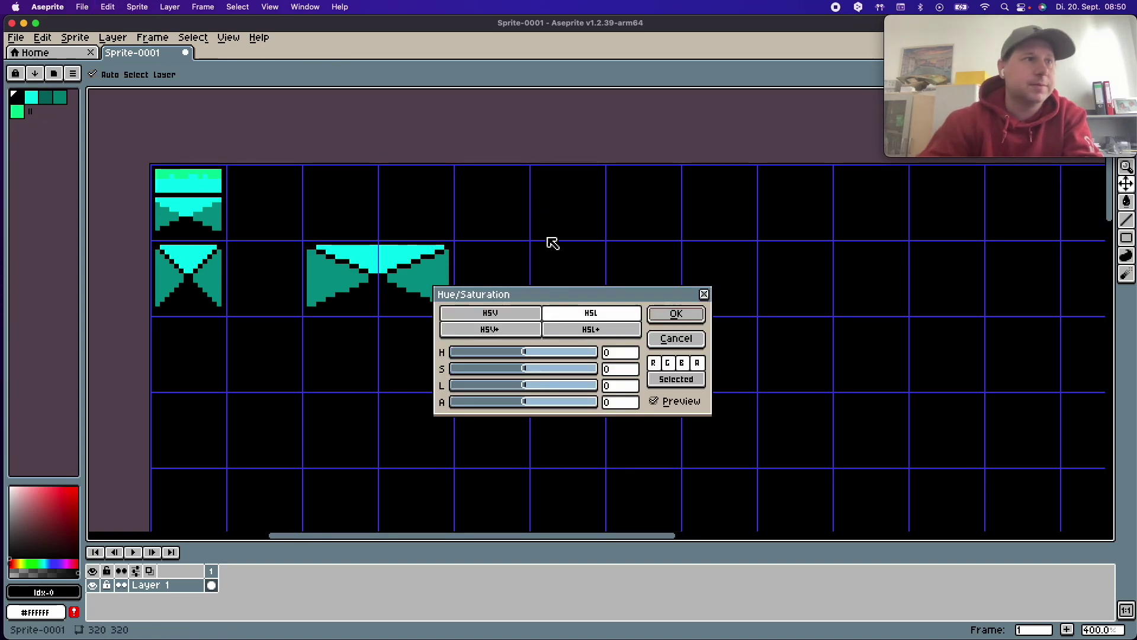
click(704, 295)
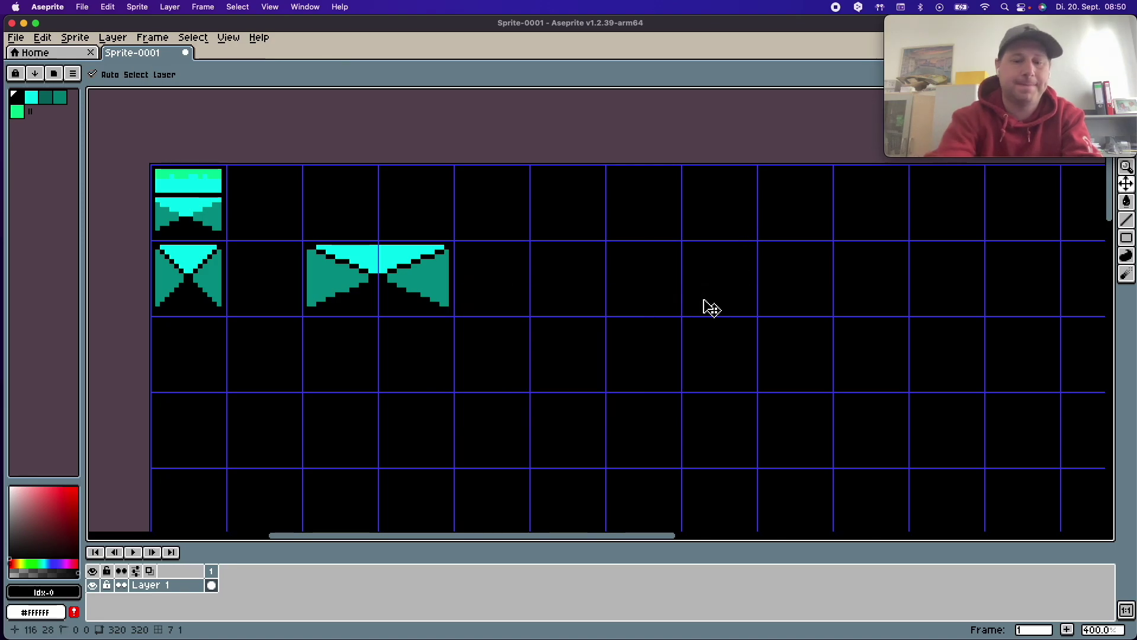
key(super+z)
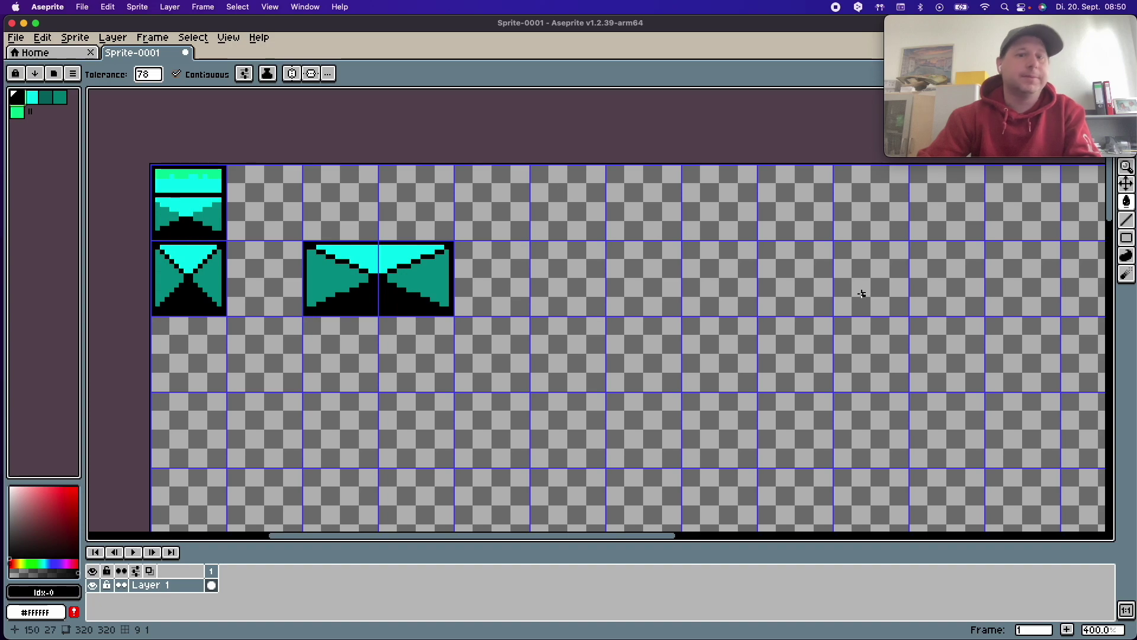
- Draw a black 2×2-tile square right of the wide tile, crossed by both diagonals
key(b)
drag(533, 172, 536, 308)
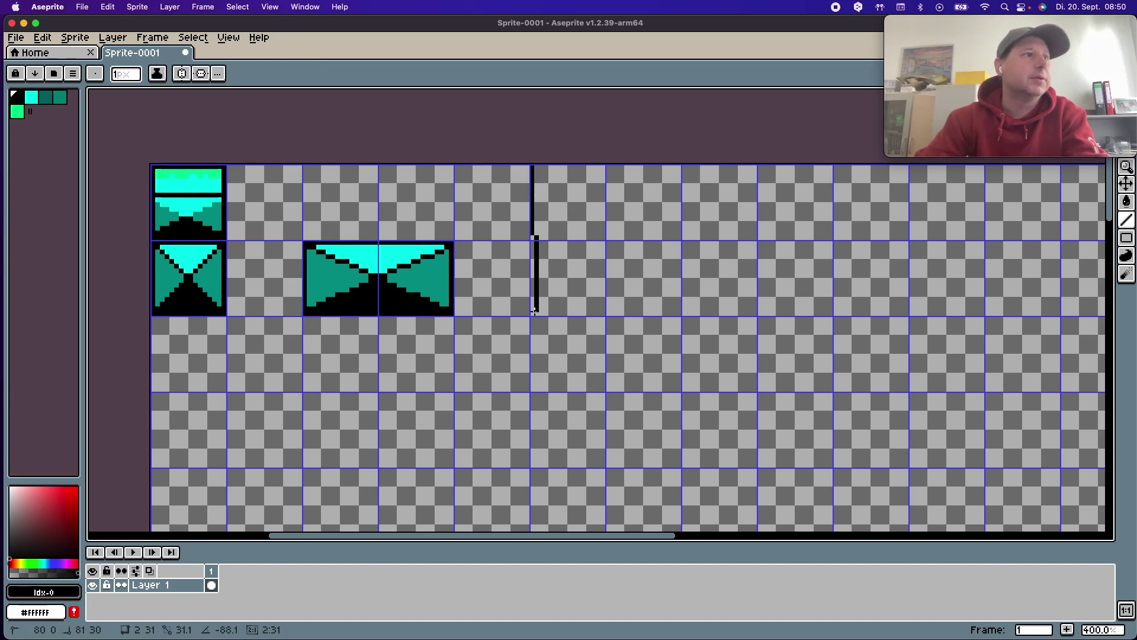
mouse_move(534, 313)
mouse_down()
mouse_move(675, 313)
mouse_move(679, 167)
mouse_move(554, 169)
mouse_up()
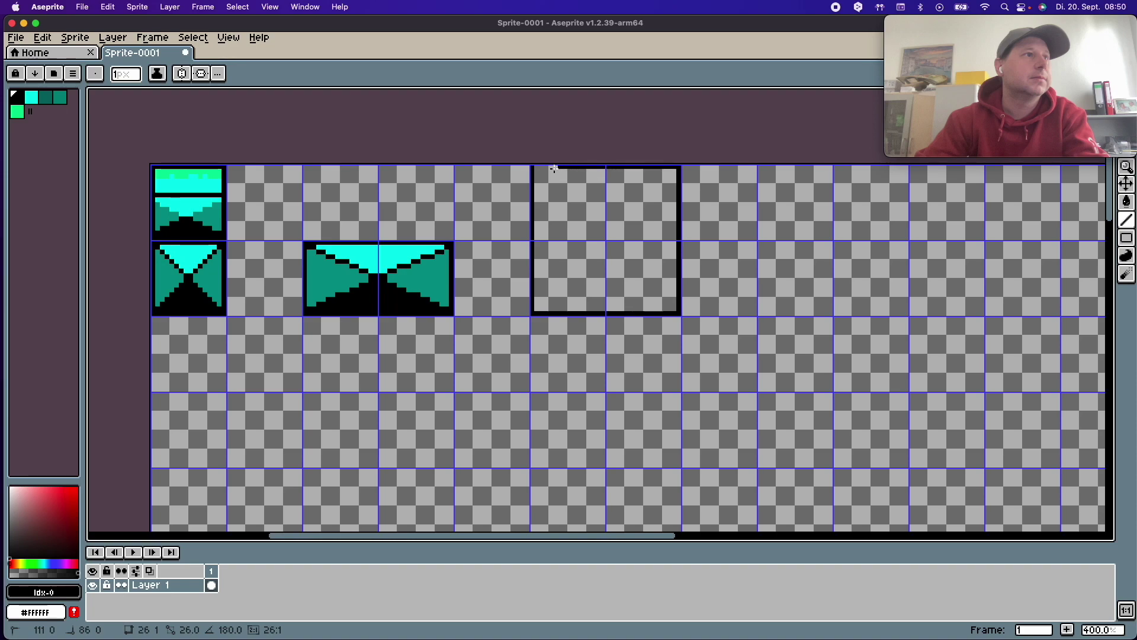
drag(535, 167, 534, 168)
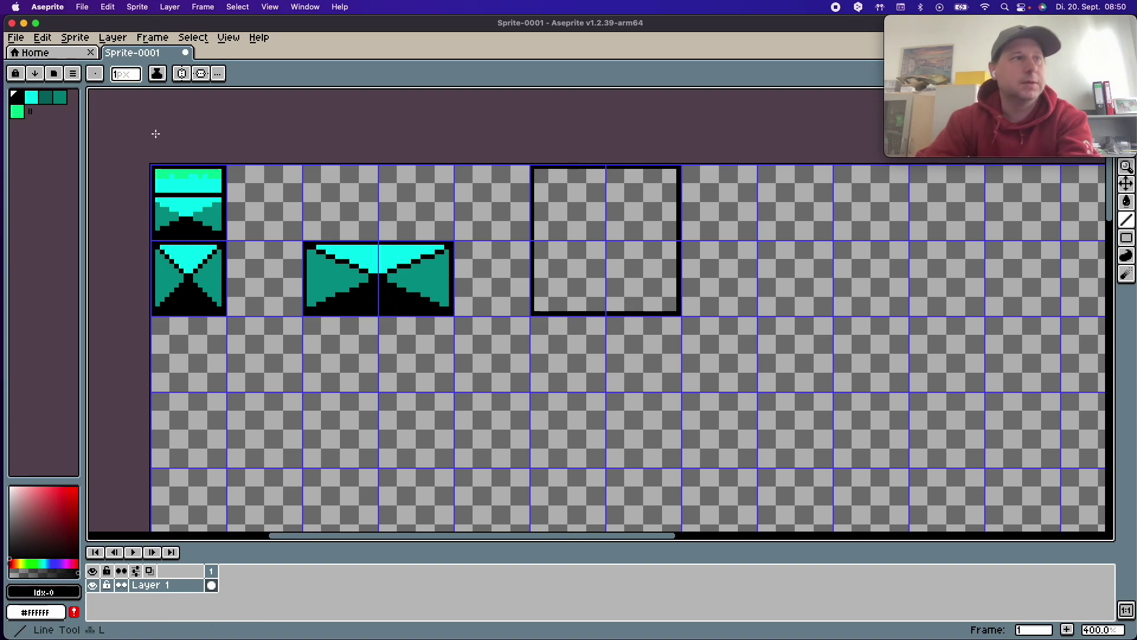
mouse_move(539, 307)
mouse_down()
mouse_move(603, 243)
mouse_move(678, 309)
mouse_up()
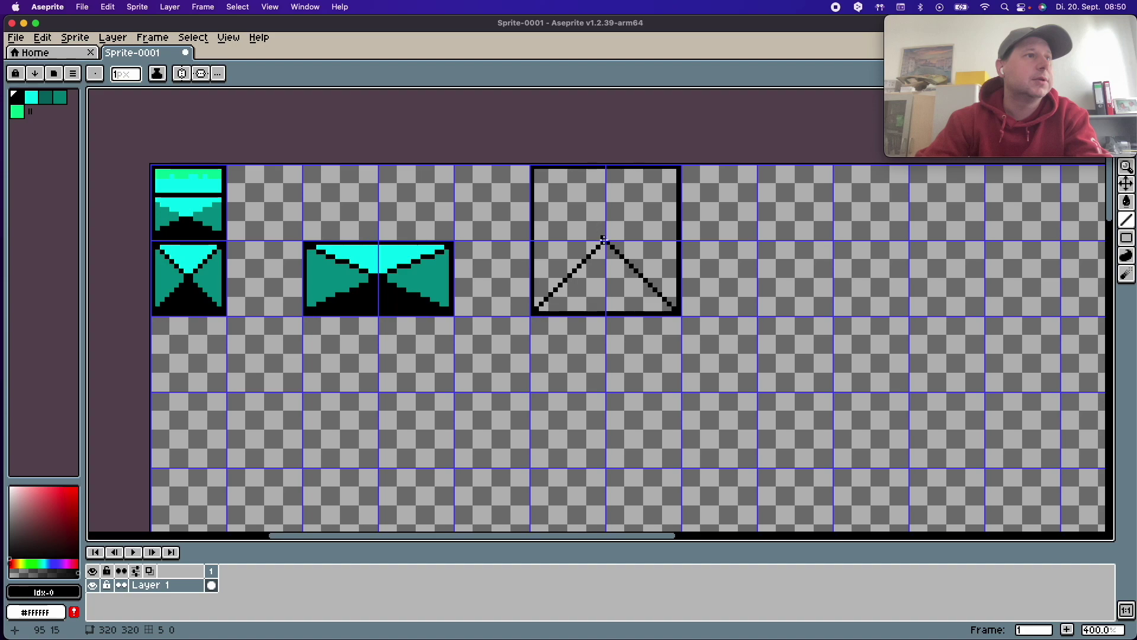
drag(603, 239, 537, 171)
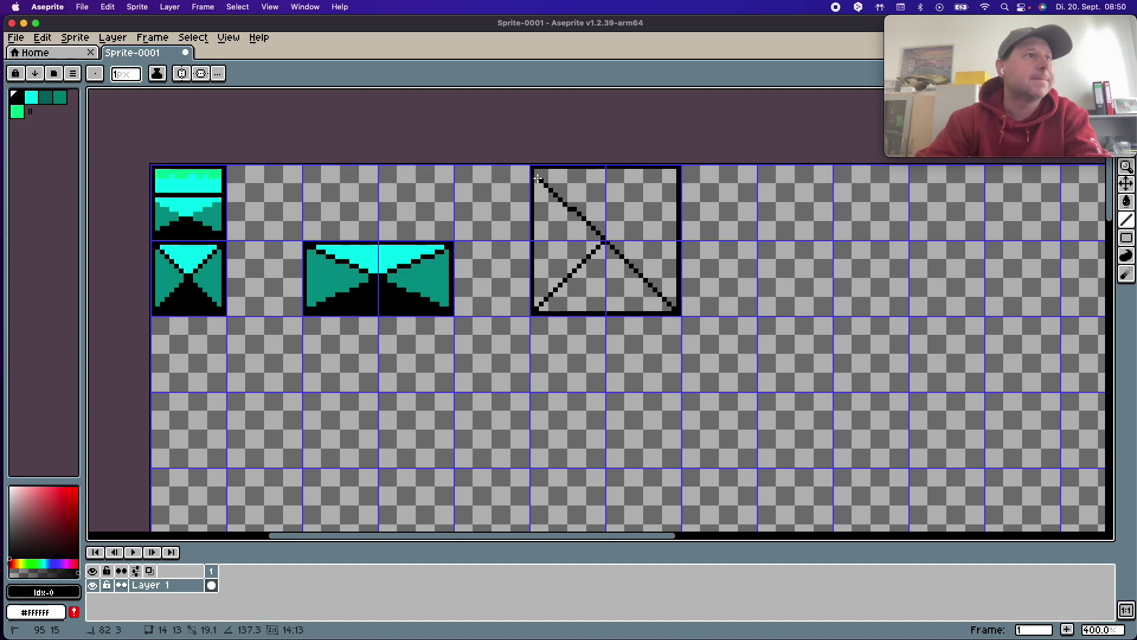
drag(605, 240, 673, 171)
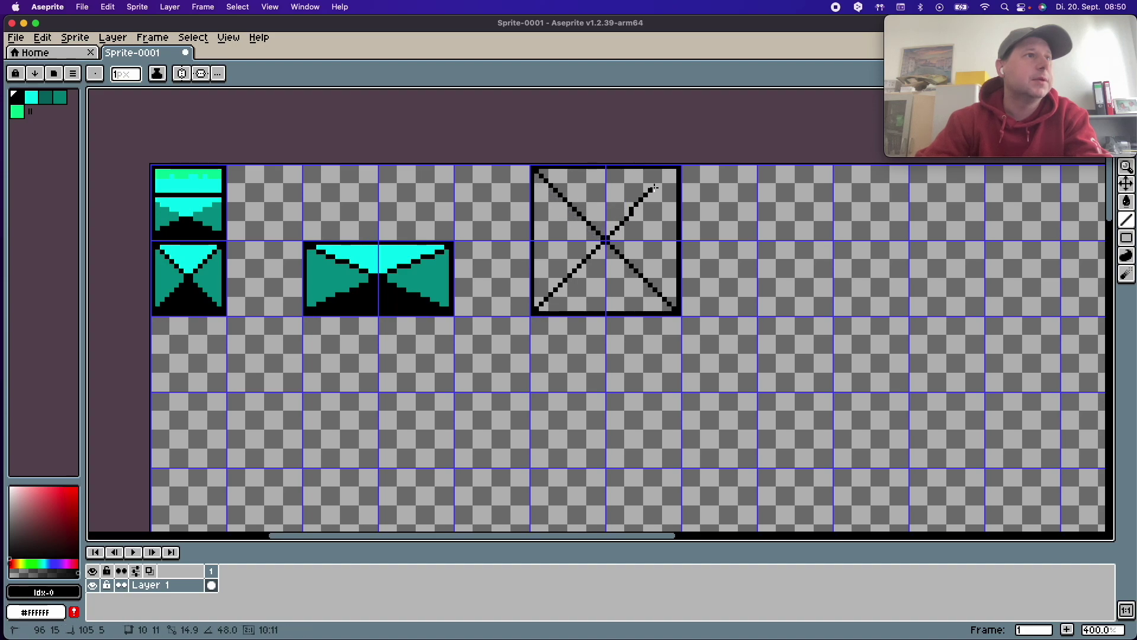
click(32, 96)
- Fill the 2×2 square's triangles: cyan top, black bottom, dark teal left and right
key(g)
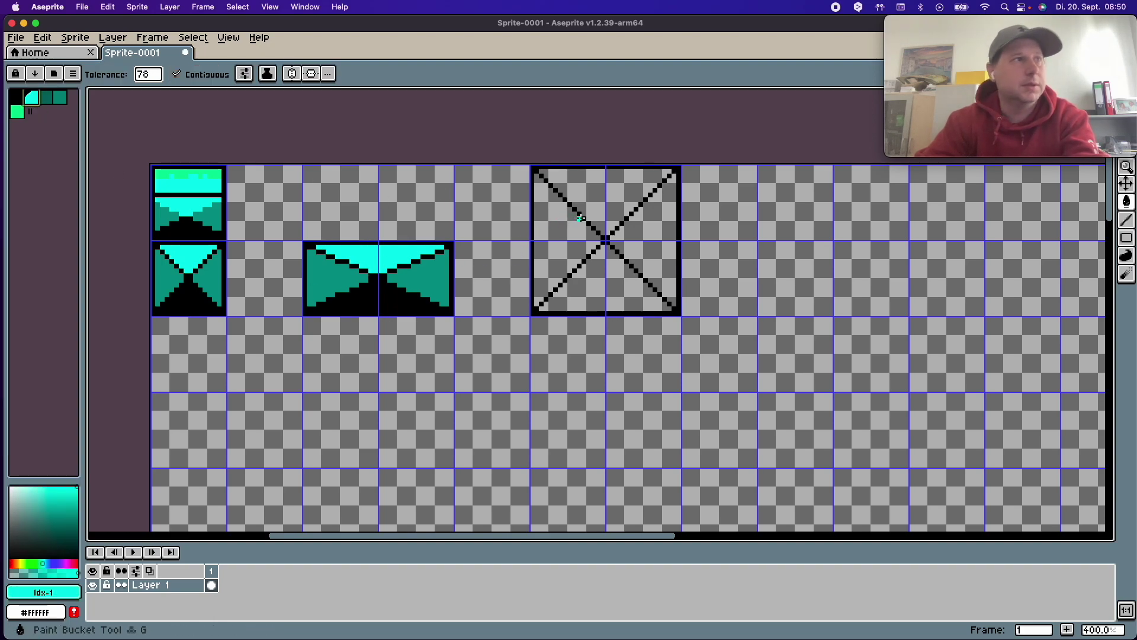
click(580, 218)
alt+click(545, 285)
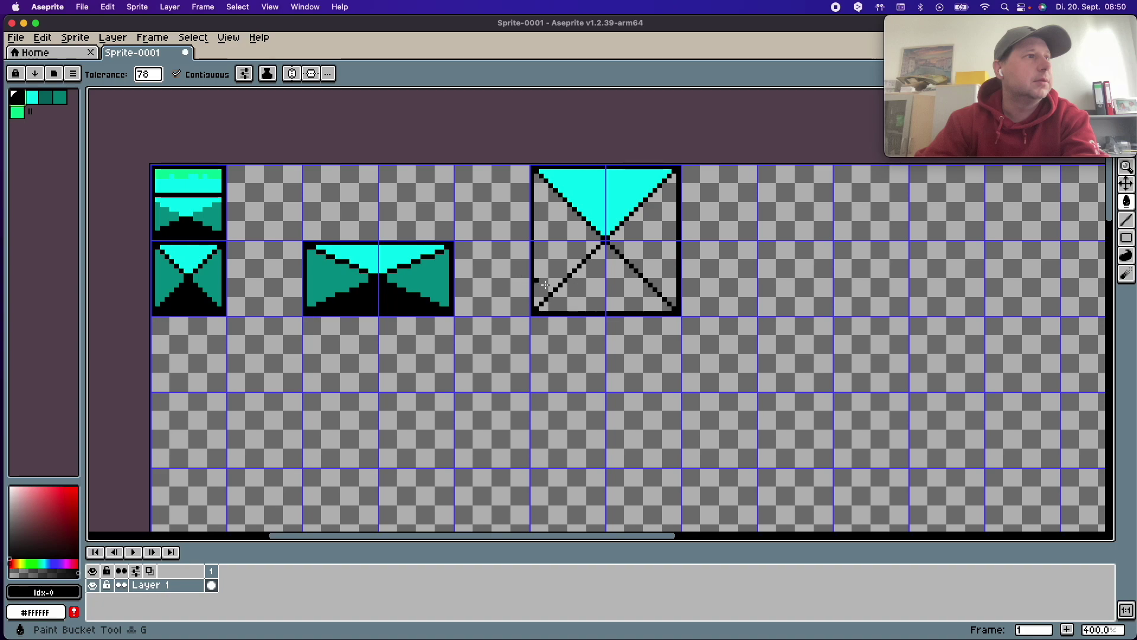
click(595, 292)
click(61, 98)
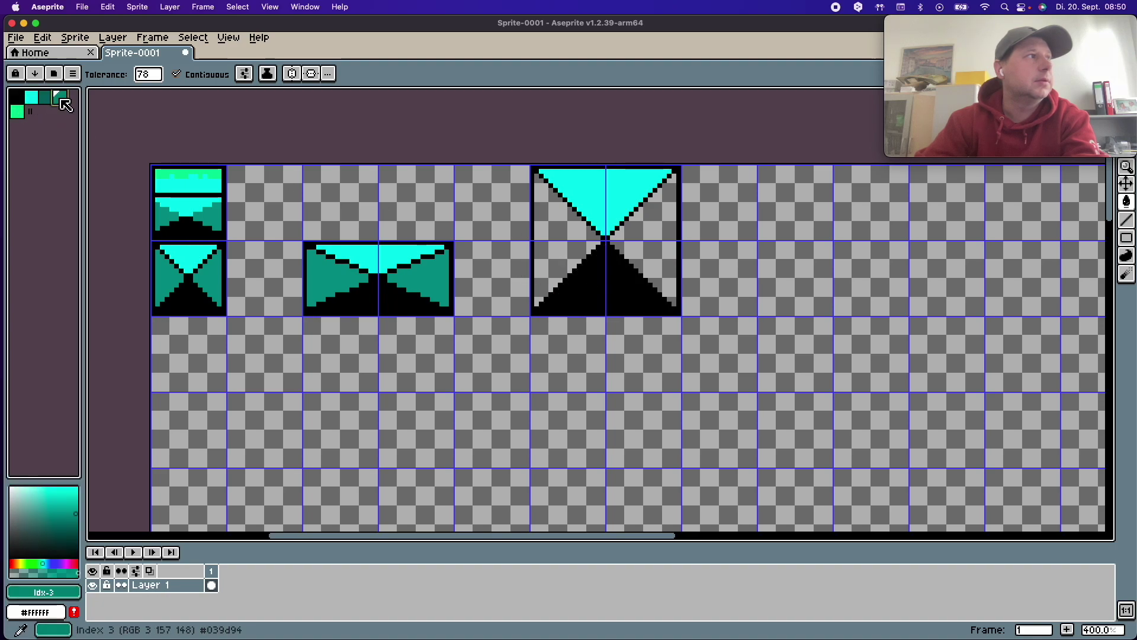
click(554, 251)
click(662, 248)
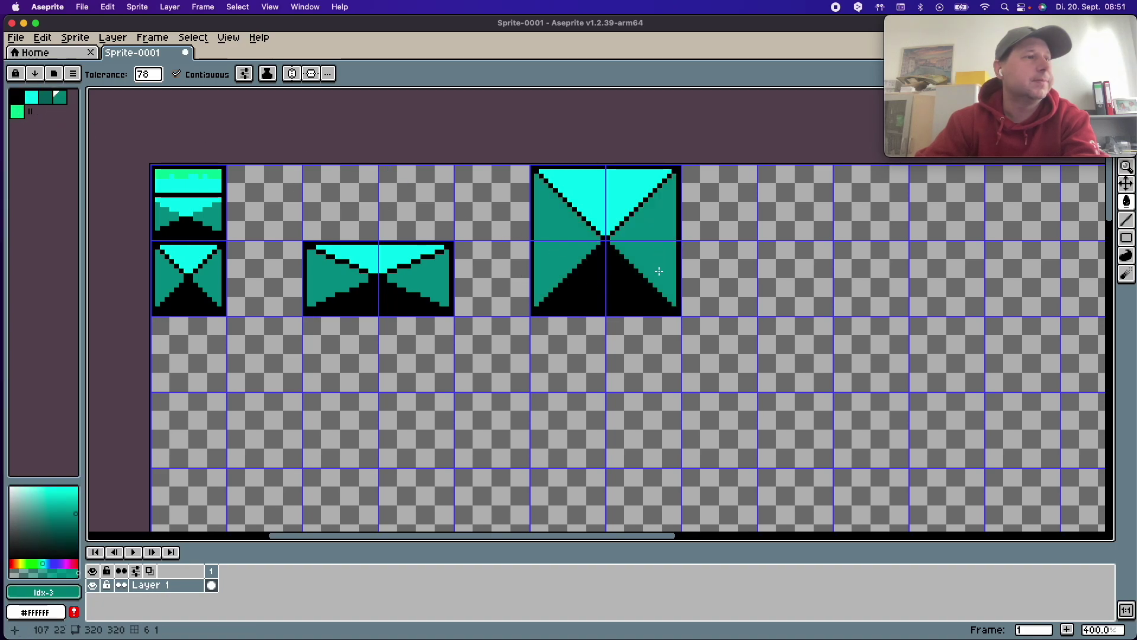
scroll(615, 276, down, 1)
scroll(615, 276, down, 2)
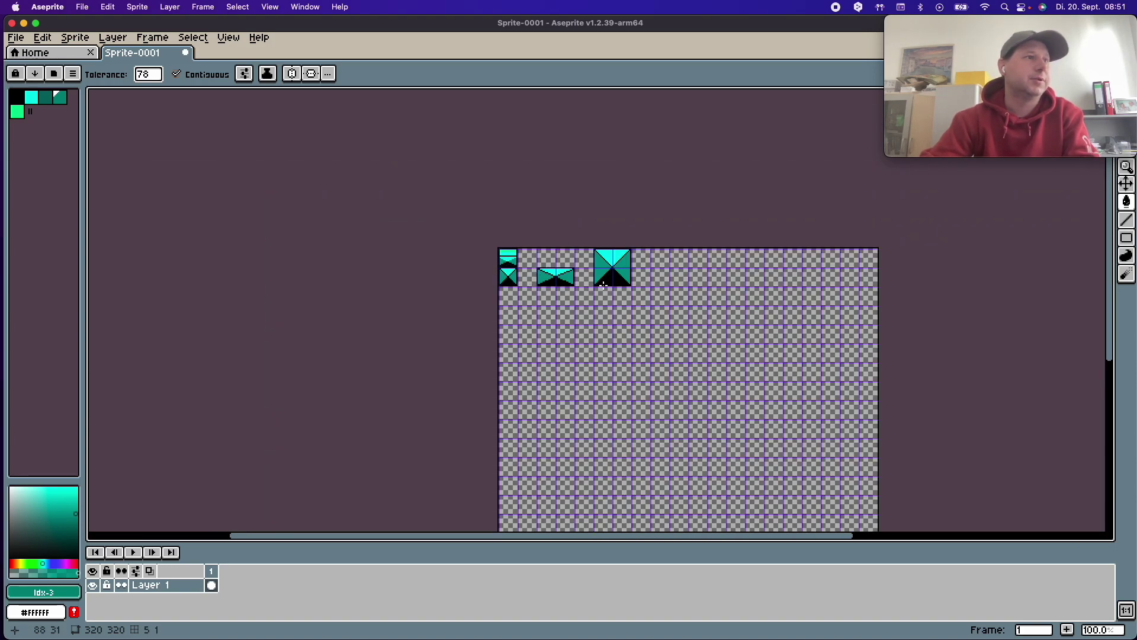
scroll(603, 286, up, 4)
scroll(603, 285, down, 2)
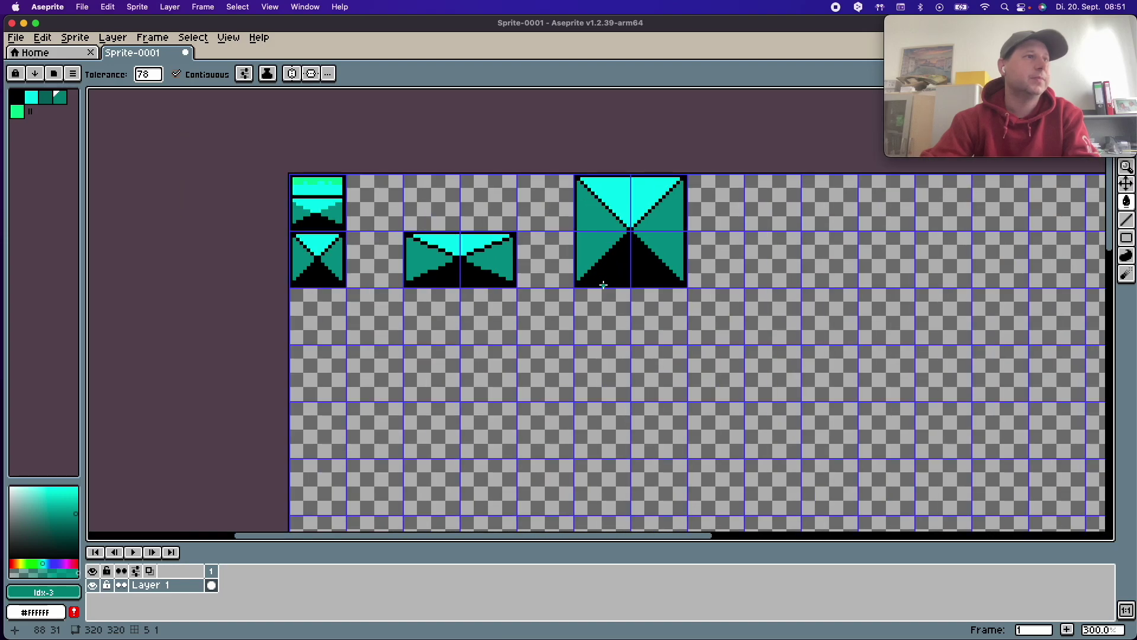
scroll(569, 259, up, 1)
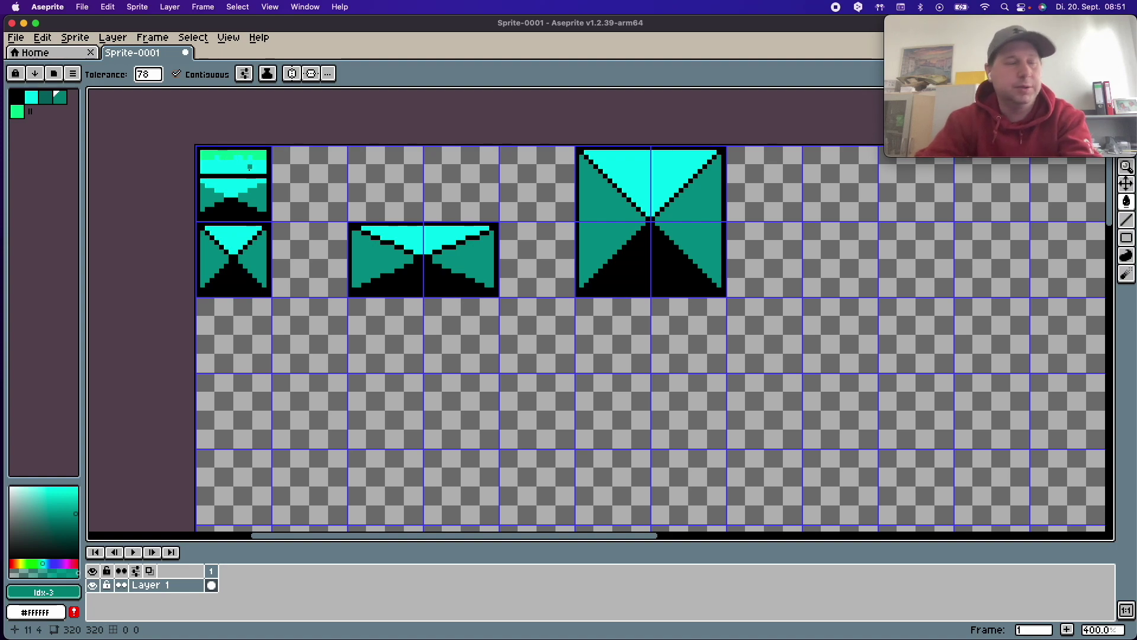
key(b)
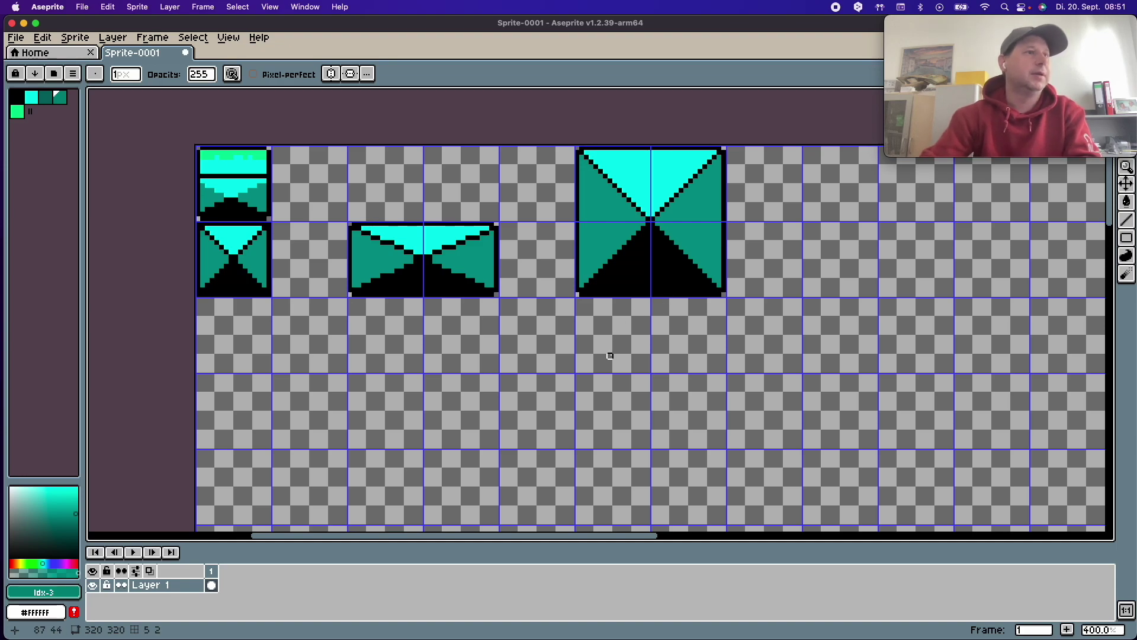
scroll(624, 353, down, 4)
scroll(623, 353, up, 3)
scroll(623, 353, up, 2)
scroll(623, 353, down, 1)
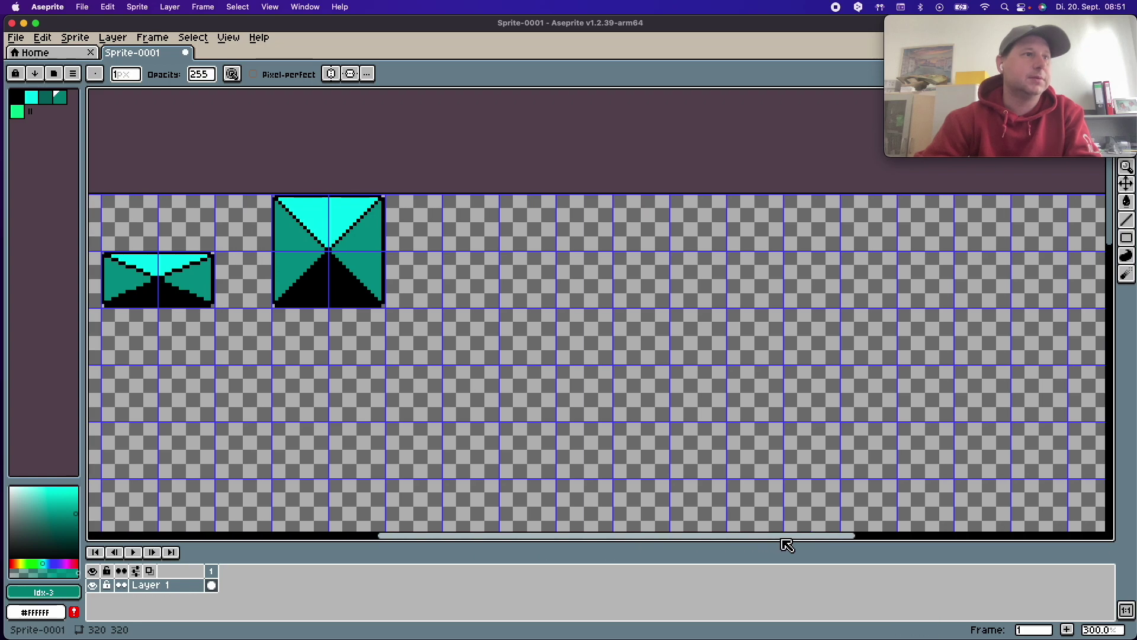
drag(626, 537, 789, 538)
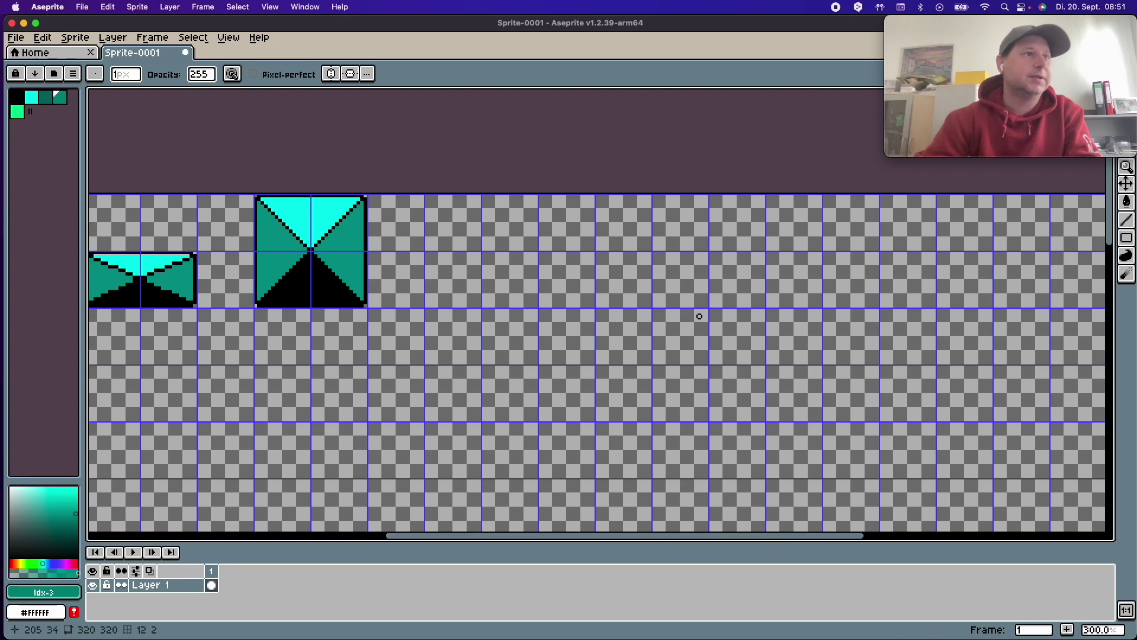
click(24, 46)
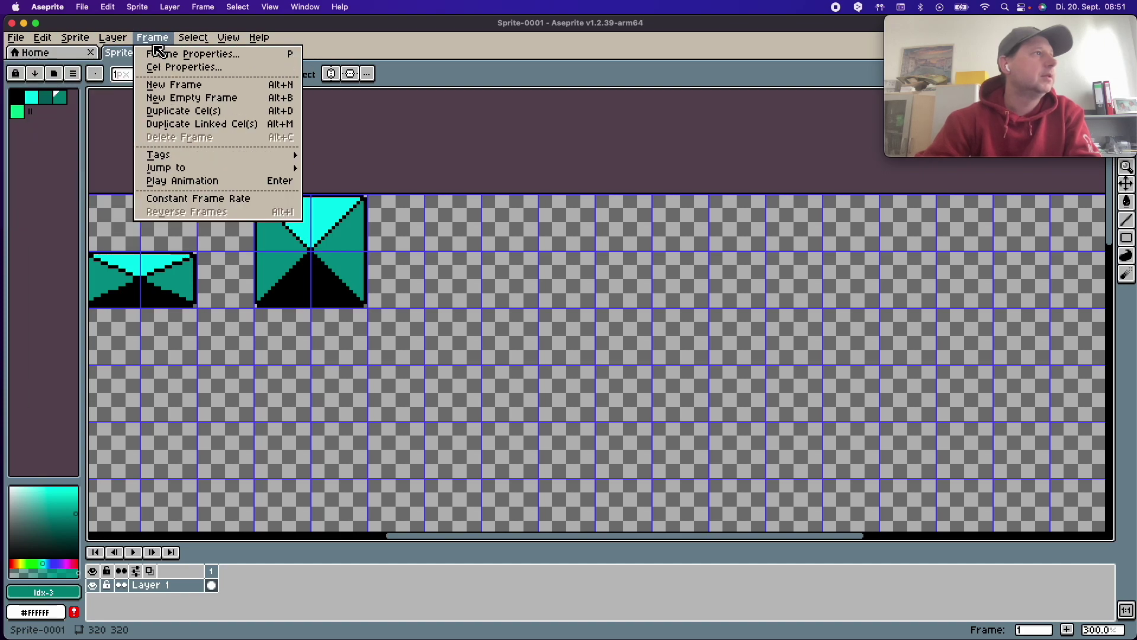
- Add frame 2 and draw a small black-outlined single-tile square filled bright green
click(175, 84)
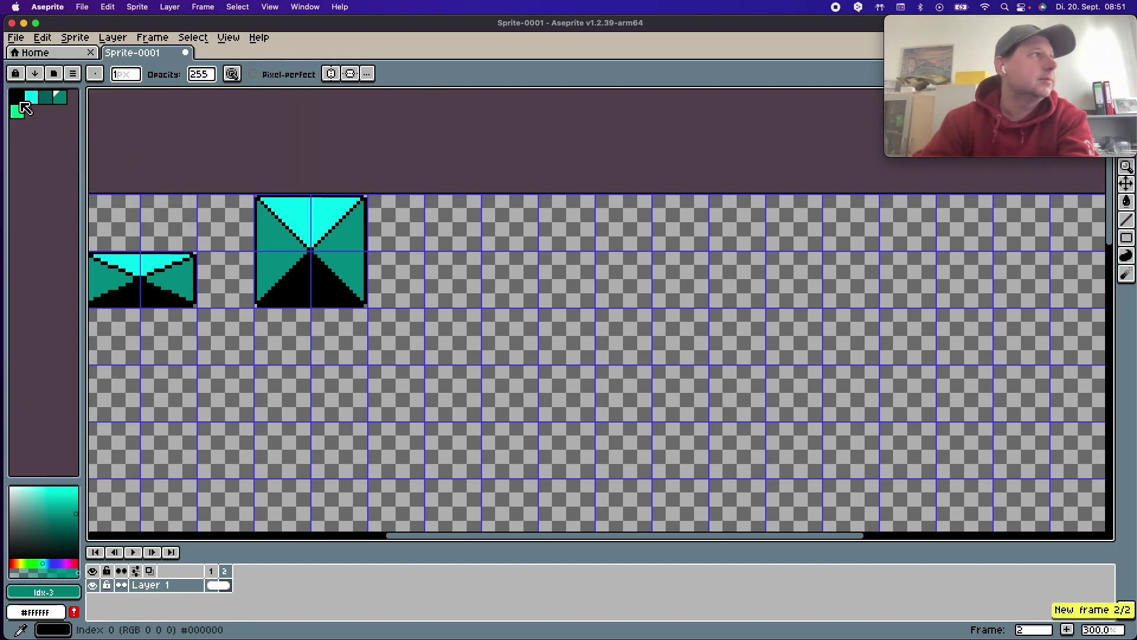
key(e)
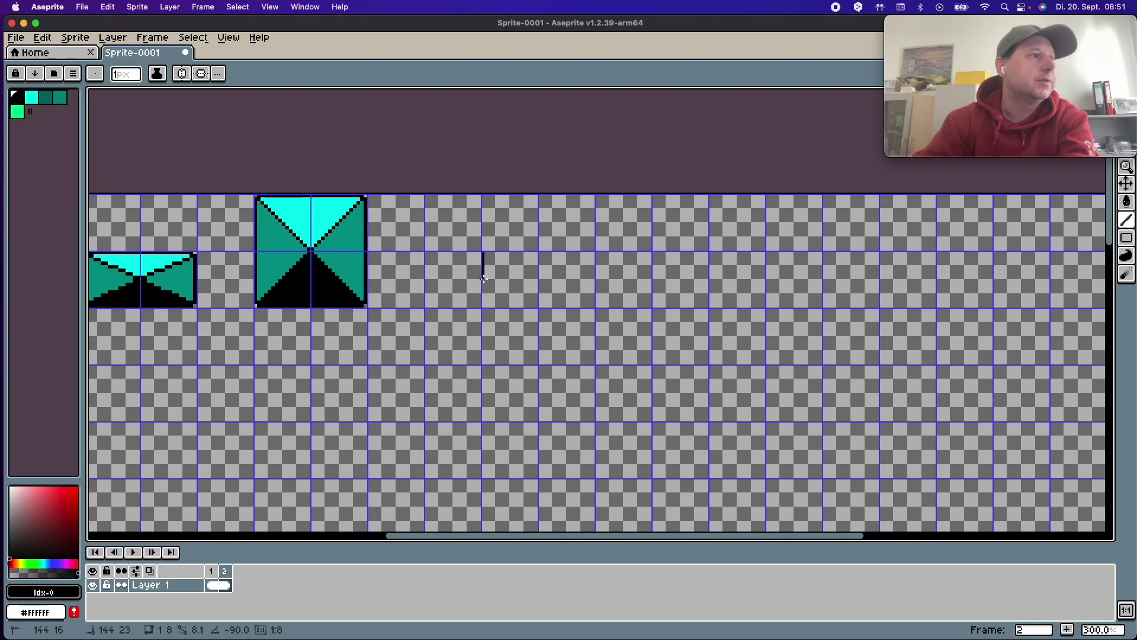
mouse_move(484, 253)
mouse_down()
mouse_move(484, 307)
mouse_move(523, 306)
mouse_move(537, 272)
mouse_move(483, 253)
mouse_up()
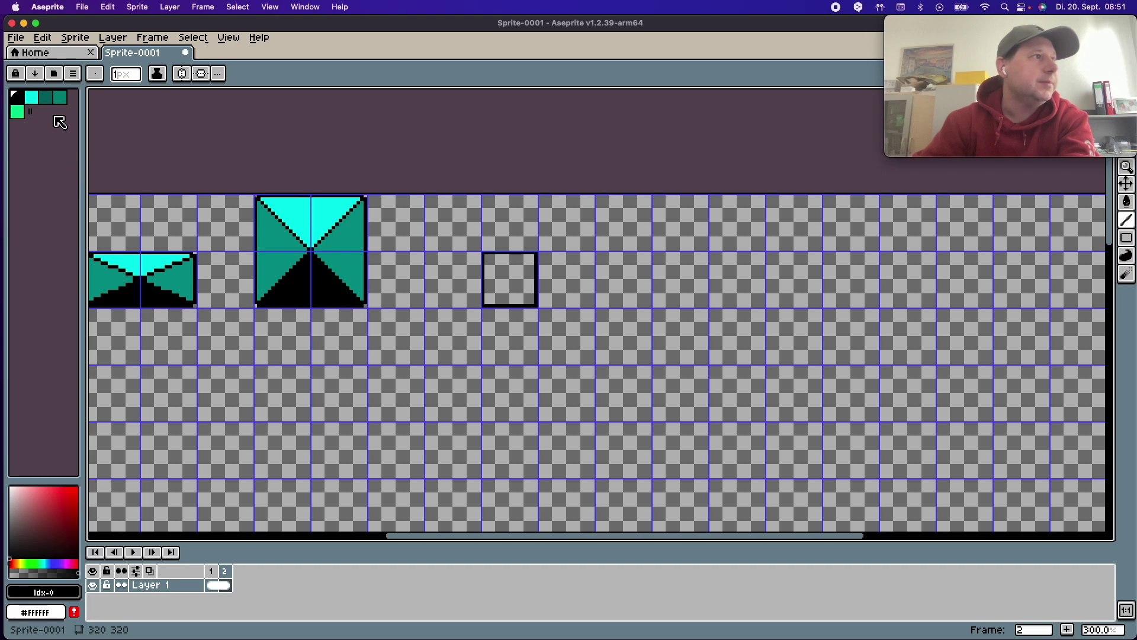
click(33, 98)
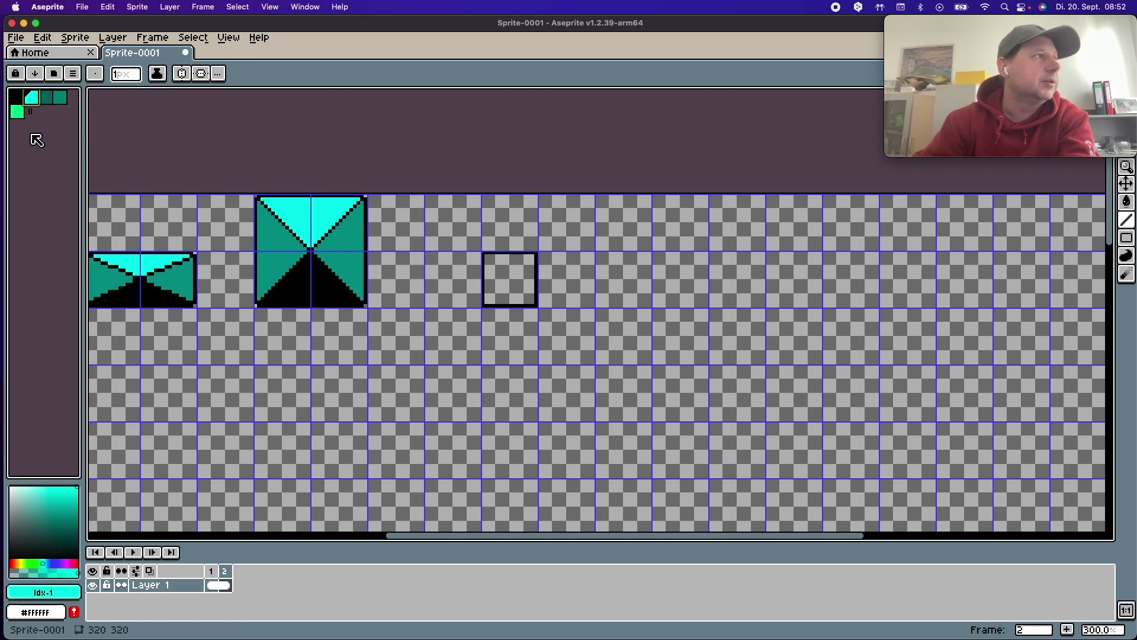
click(18, 112)
key(g)
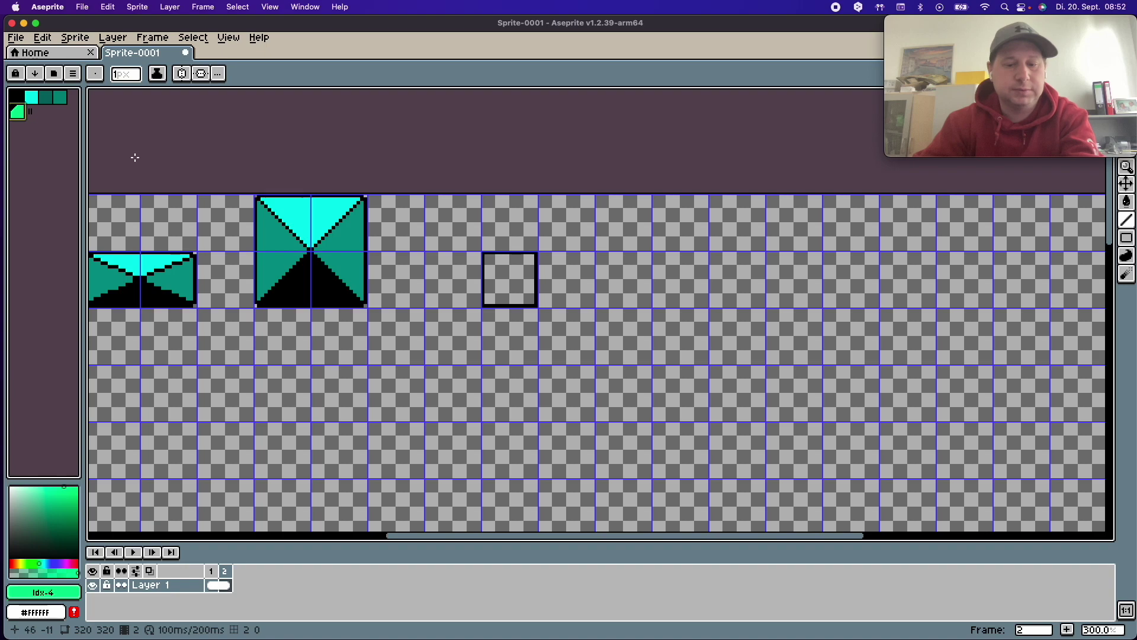
click(501, 279)
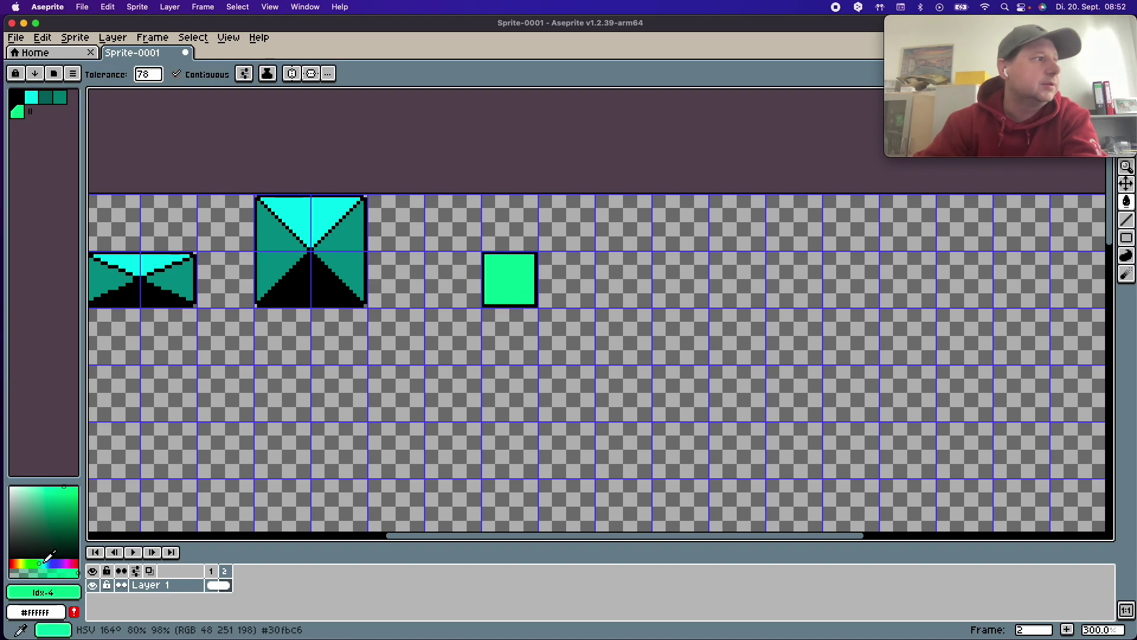
- Set the colour to pure white #ffffff and add it to the palette
click(20, 487)
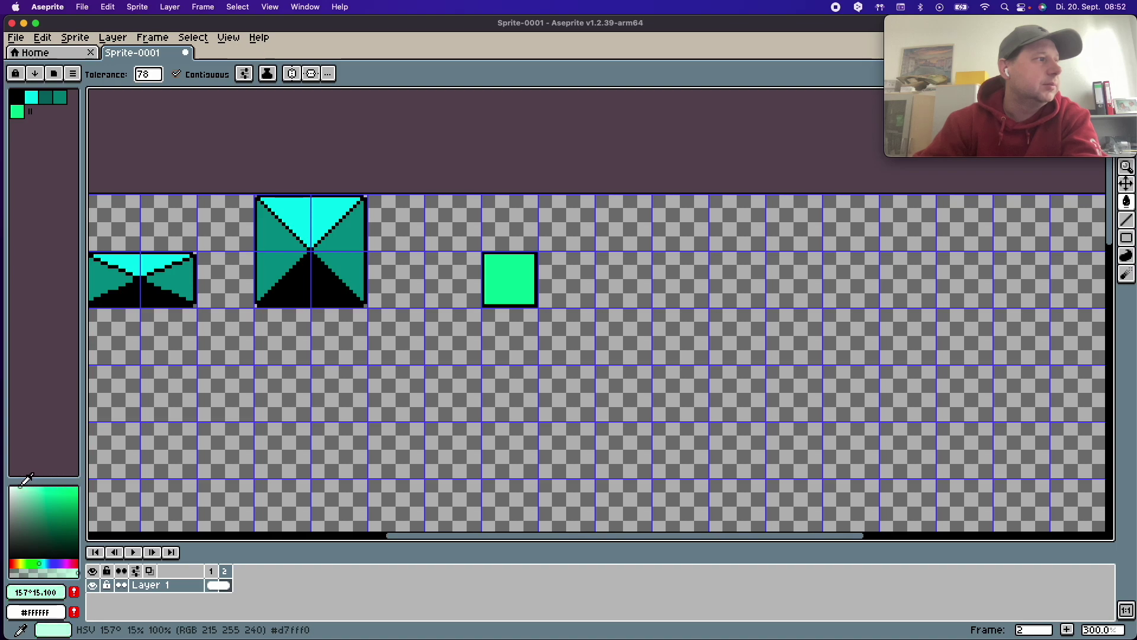
click(11, 487)
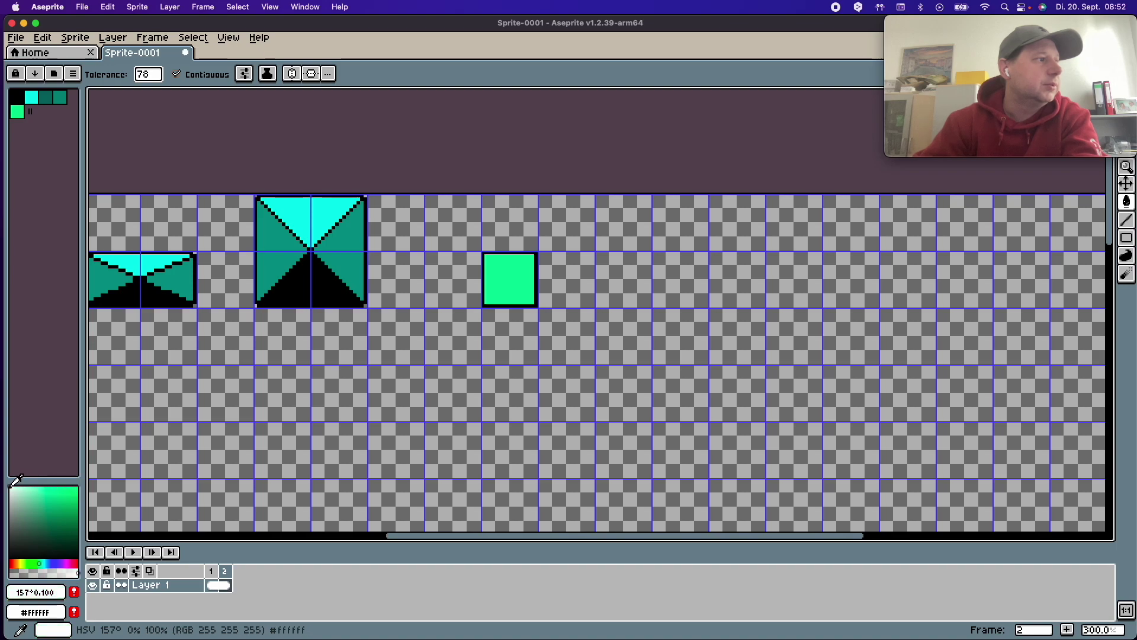
click(75, 592)
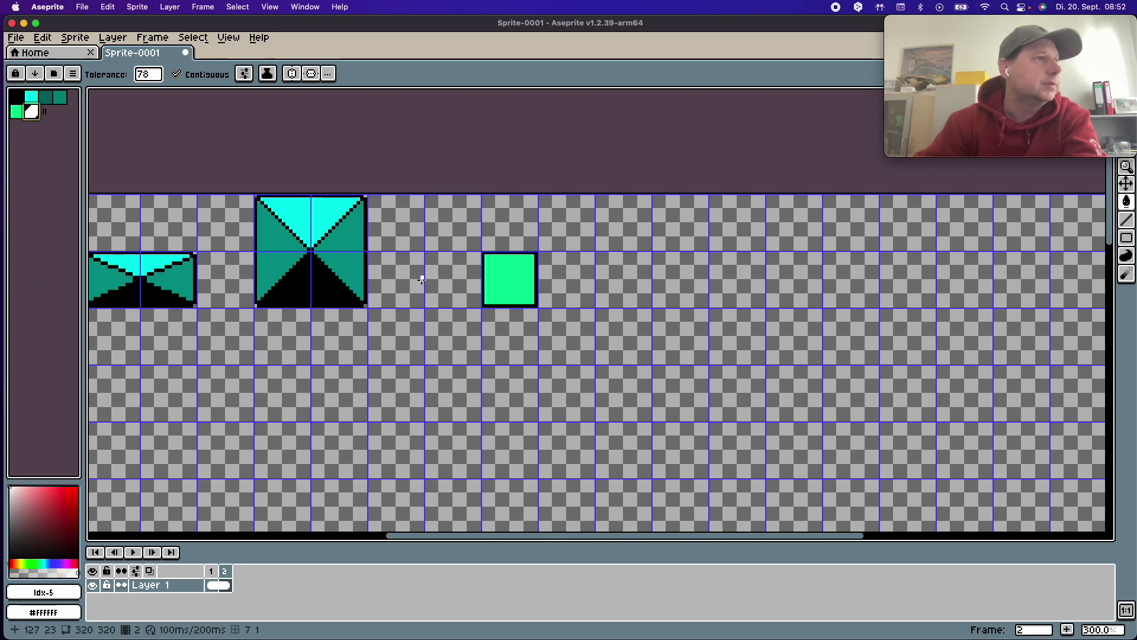
scroll(487, 267, down, 2)
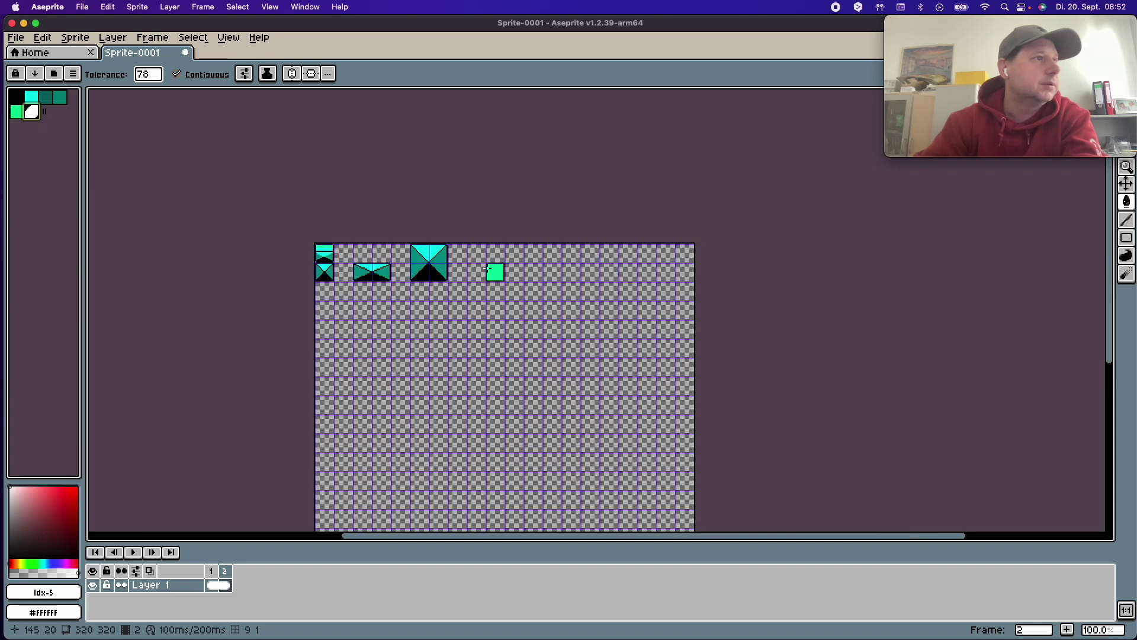
- Undo an accidental white fill of the green square
scroll(488, 267, up, 3)
scroll(487, 267, up, 2)
scroll(488, 267, up, 3)
click(487, 267)
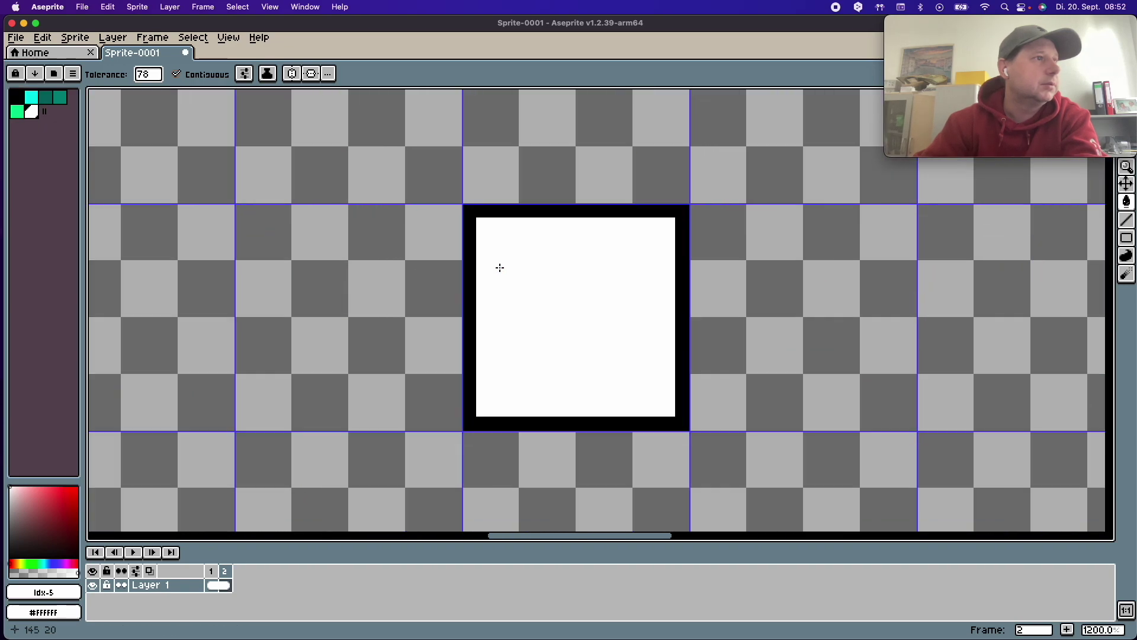
key(v)
key(ctrl+z)
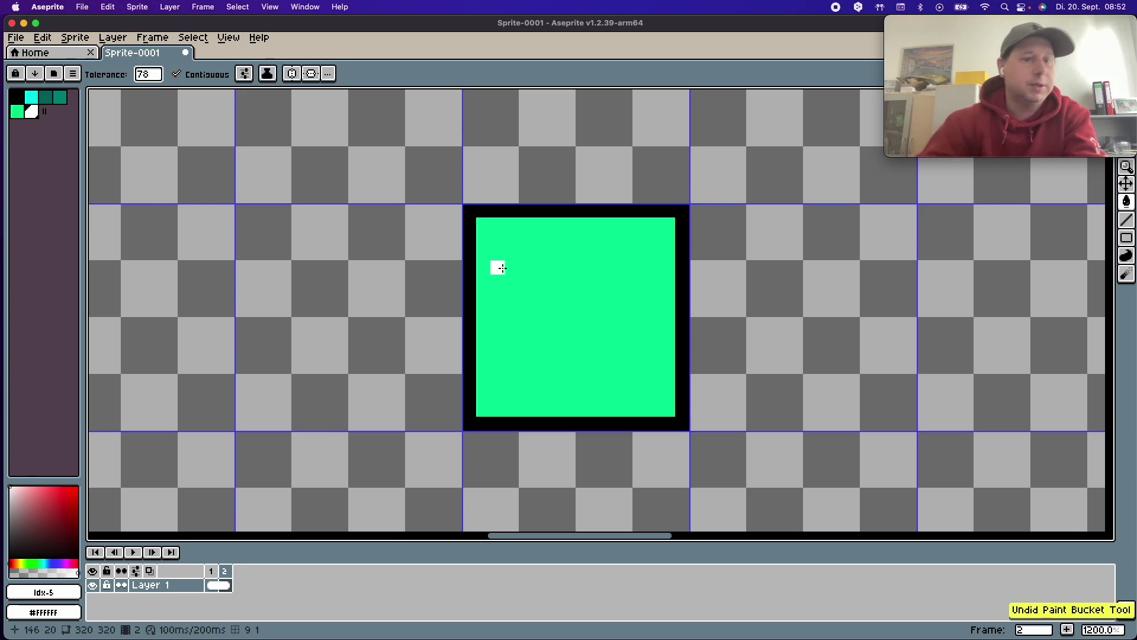
- Pencil a white horizontal stripe across the upper part of the green square
key(b)
click(486, 267)
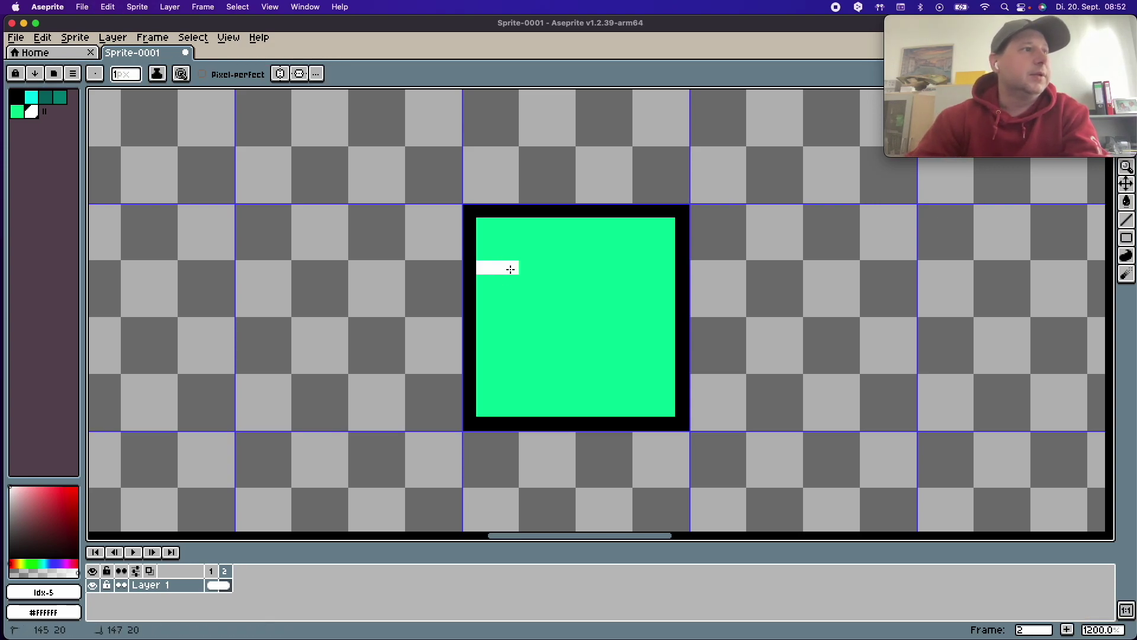
drag(533, 267, 590, 268)
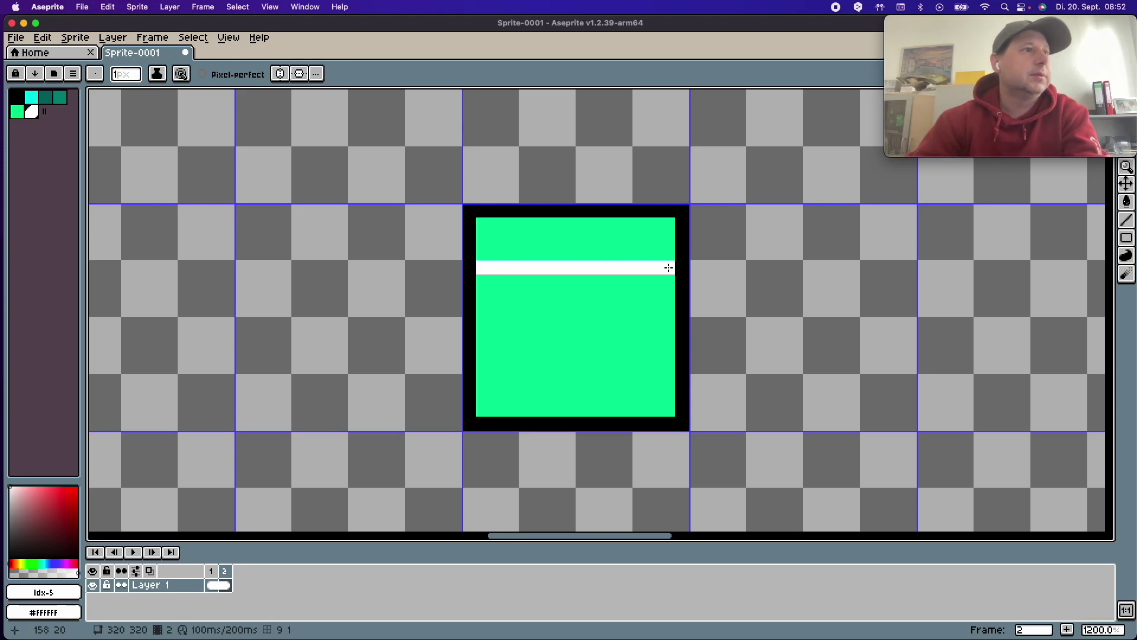
mouse_move(1077, 27)
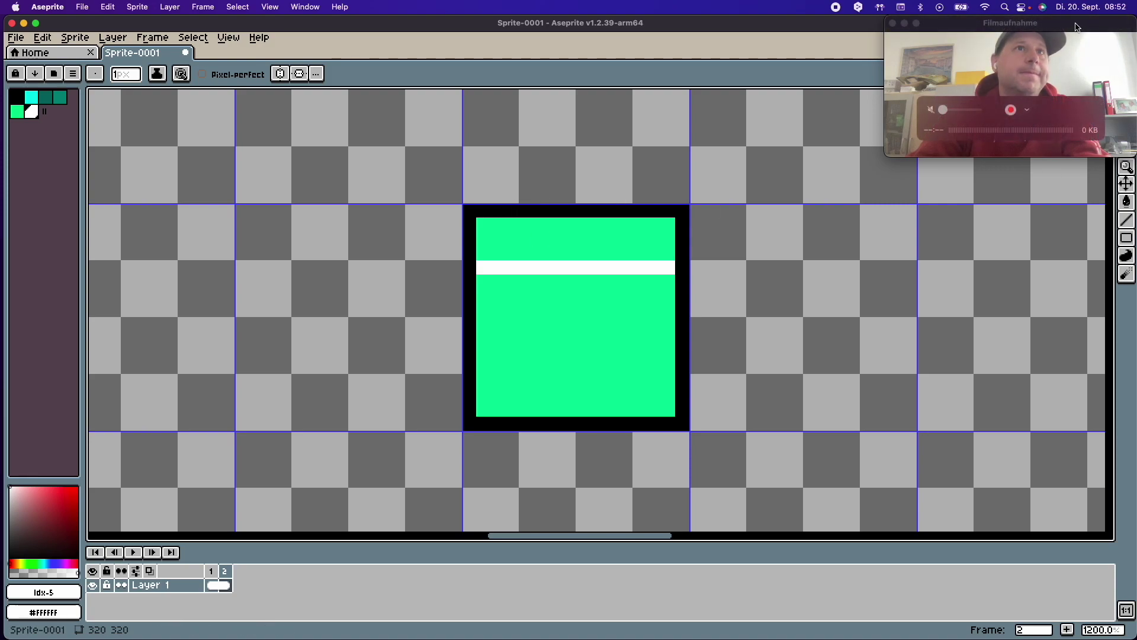
drag(1077, 27, 1054, 28)
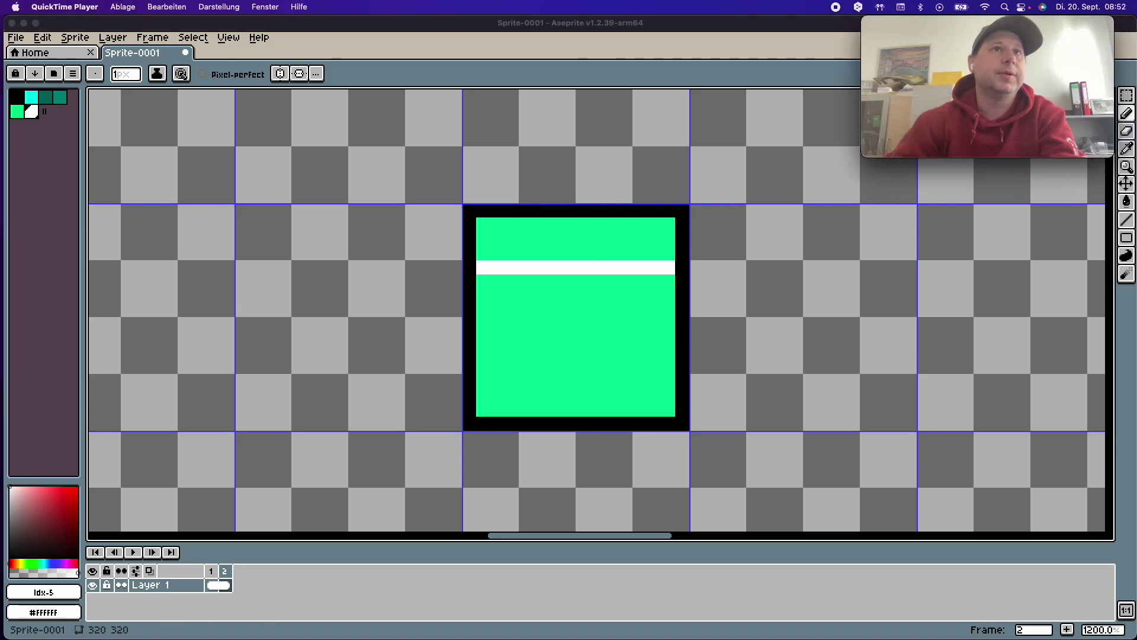
click(1128, 101)
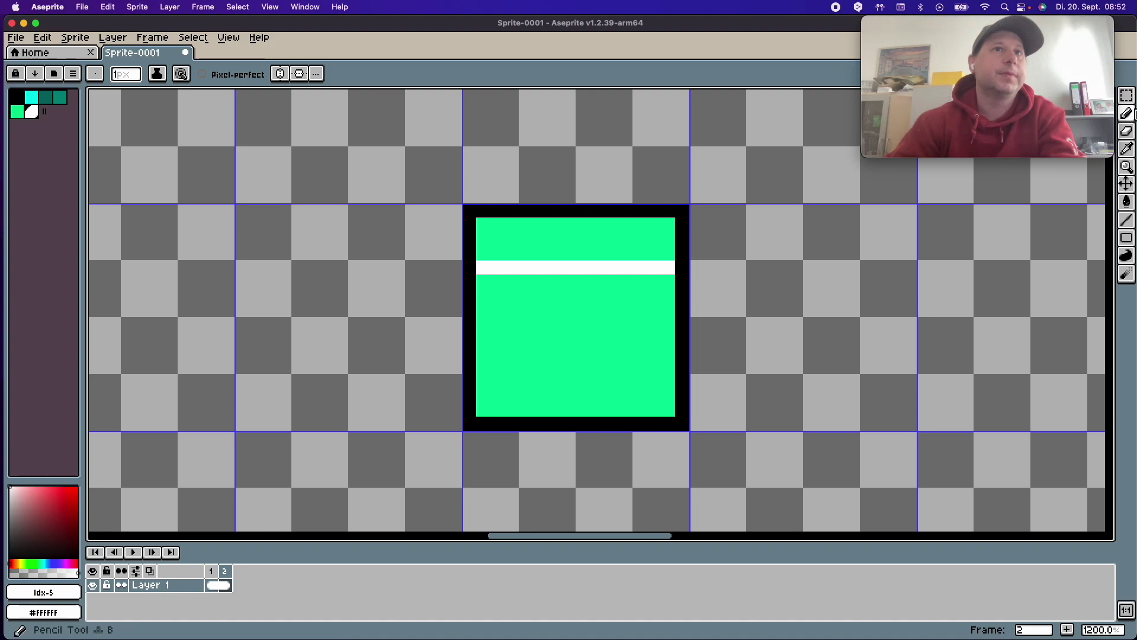
click(1127, 95)
mouse_move(986, 87)
drag(1041, 39, 970, 29)
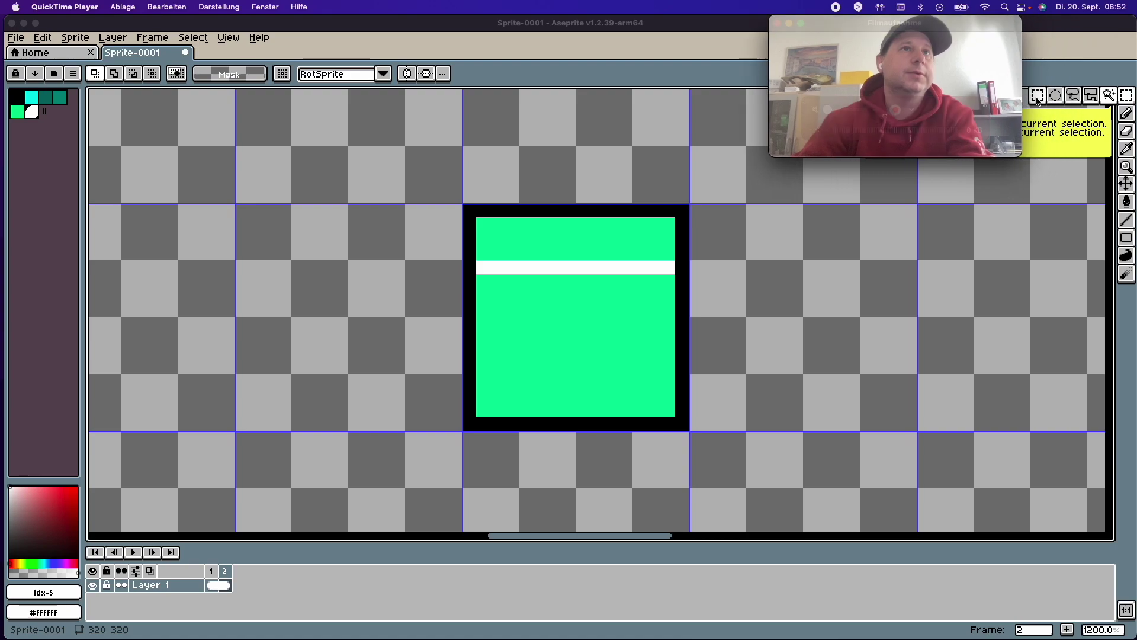
- Marquee-select the striped 16×16 tile and create the new 16×16 sprite Sprite-0002
click(1039, 98)
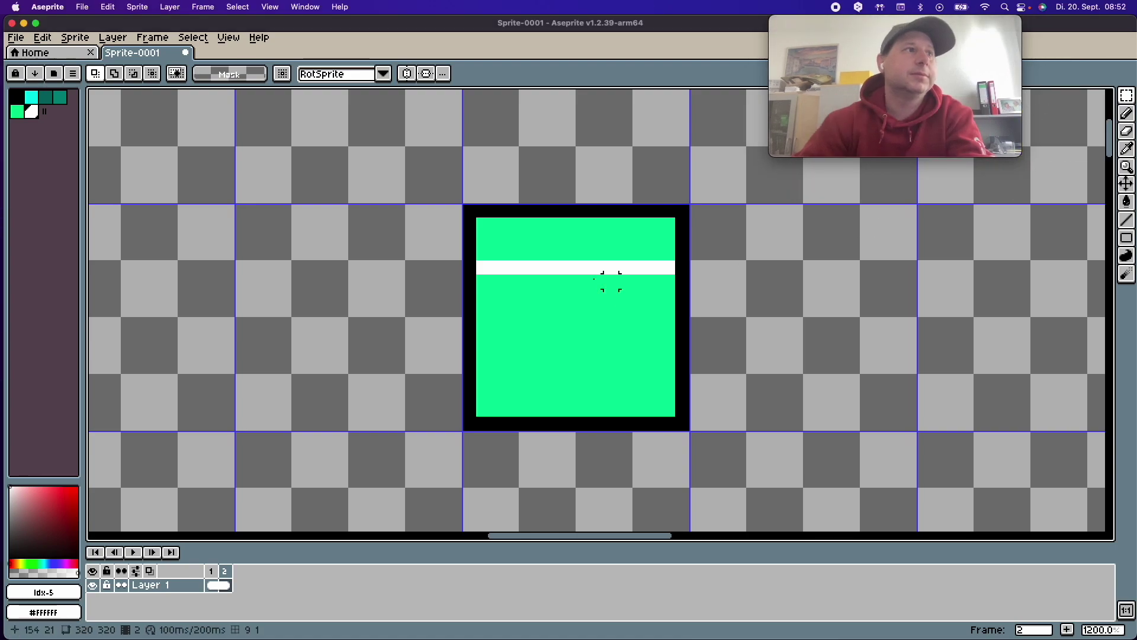
drag(461, 204, 682, 427)
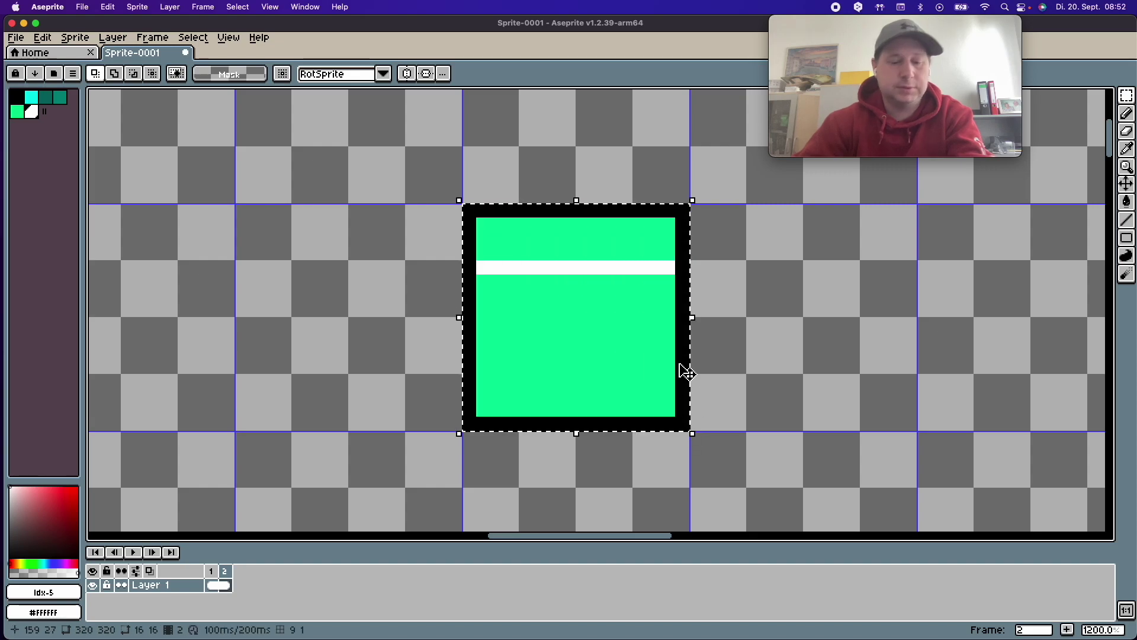
click(15, 38)
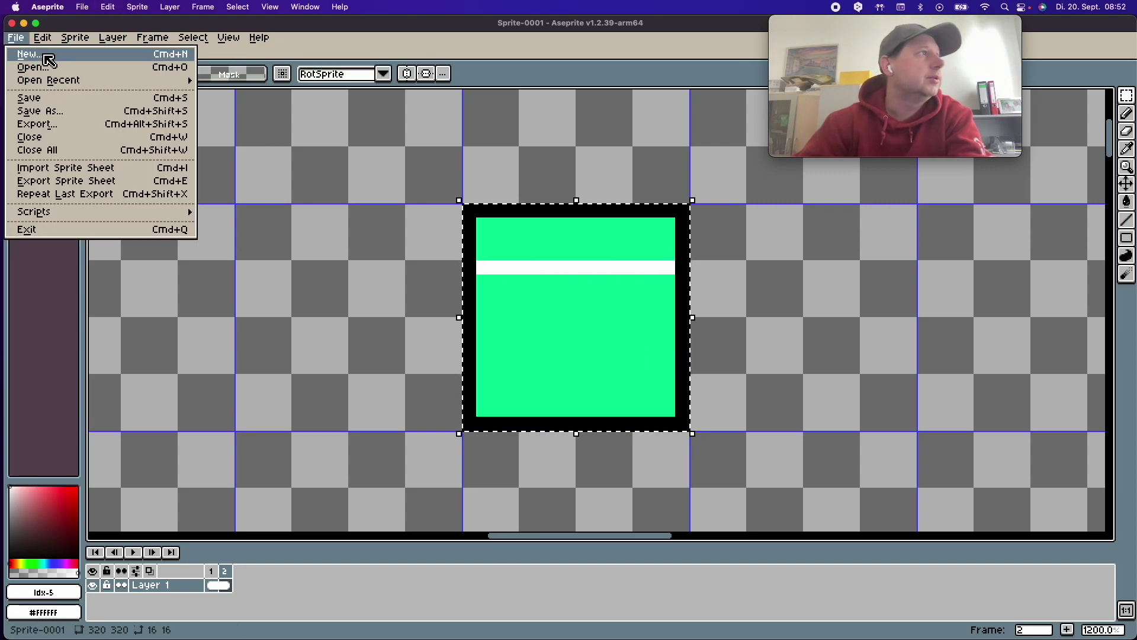
click(30, 63)
click(536, 461)
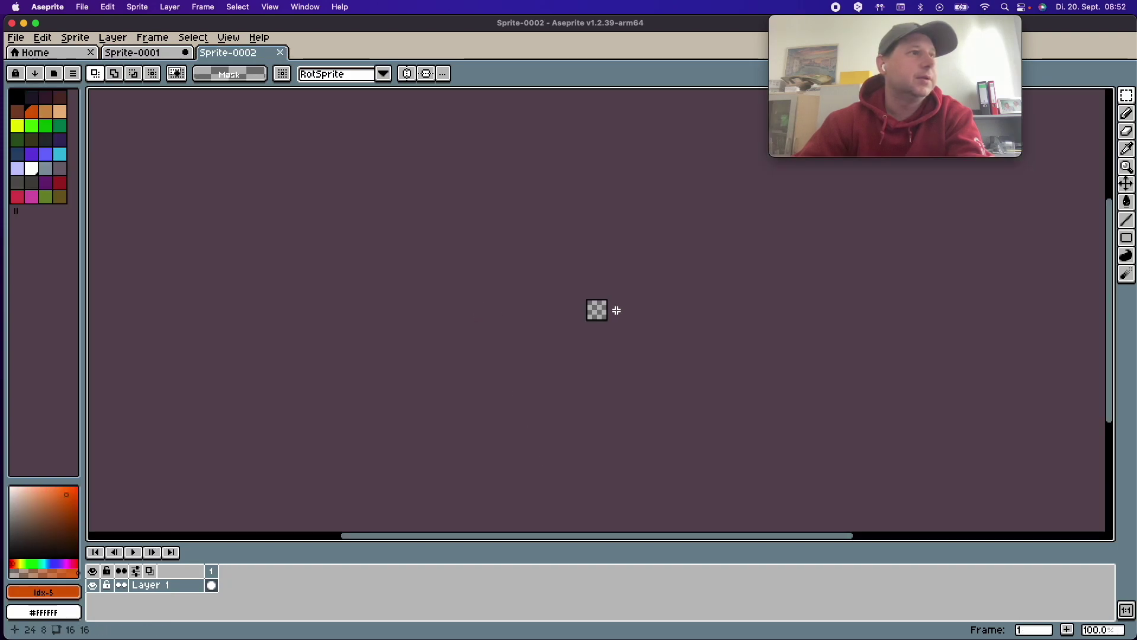
- Paste the striped tile into Sprite-0002 and commit it in place
scroll(604, 307, up, 3)
scroll(599, 302, up, 4)
key(super+v)
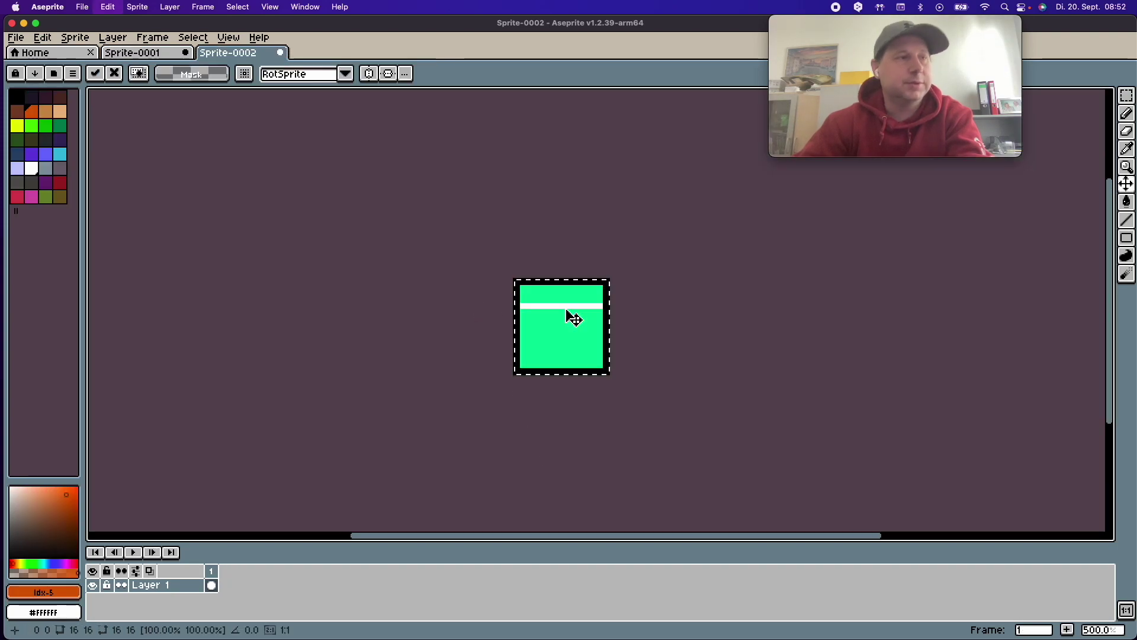
scroll(574, 319, up, 4)
scroll(575, 318, down, 1)
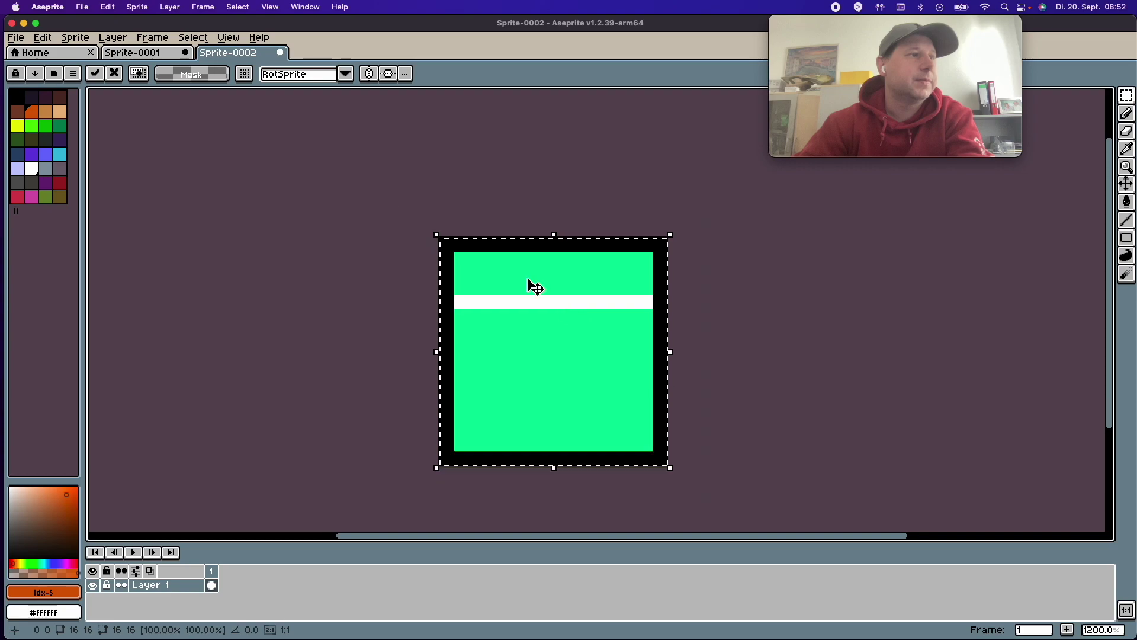
click(332, 173)
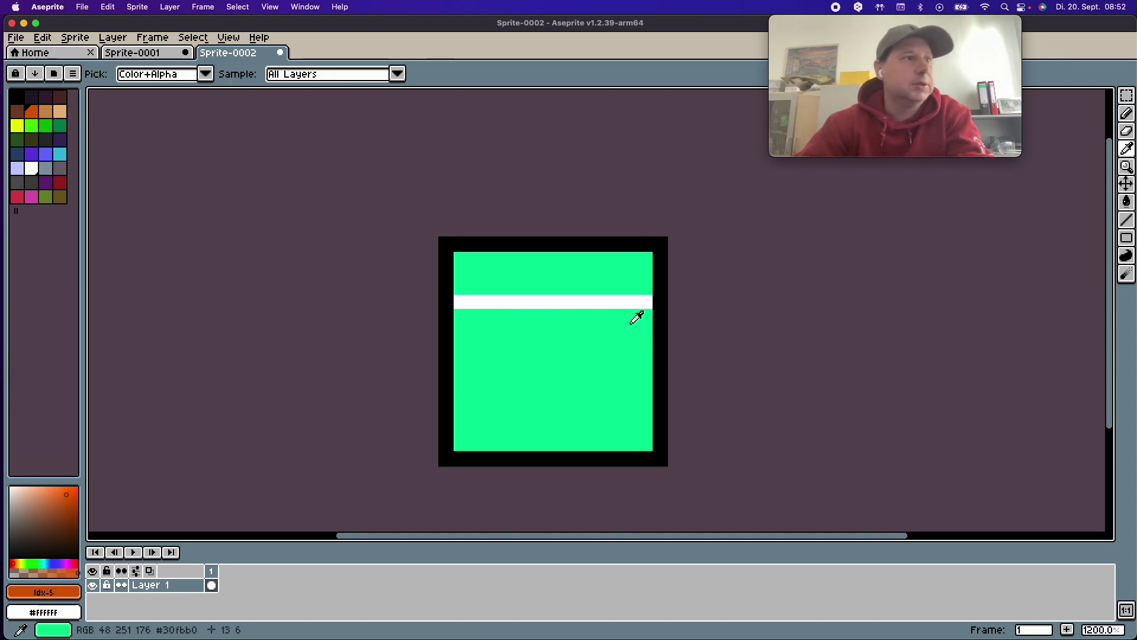
- Eyedrop the green and bucket-fill the black border green, undoing a stray stripe fill
alt+click(614, 283)
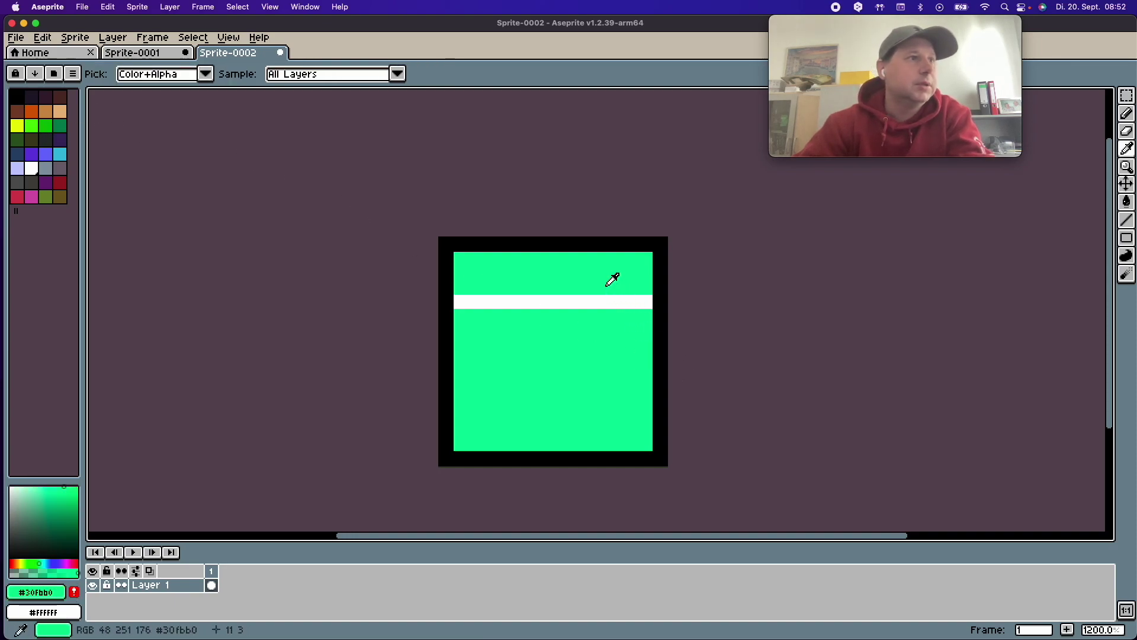
key(g)
click(588, 246)
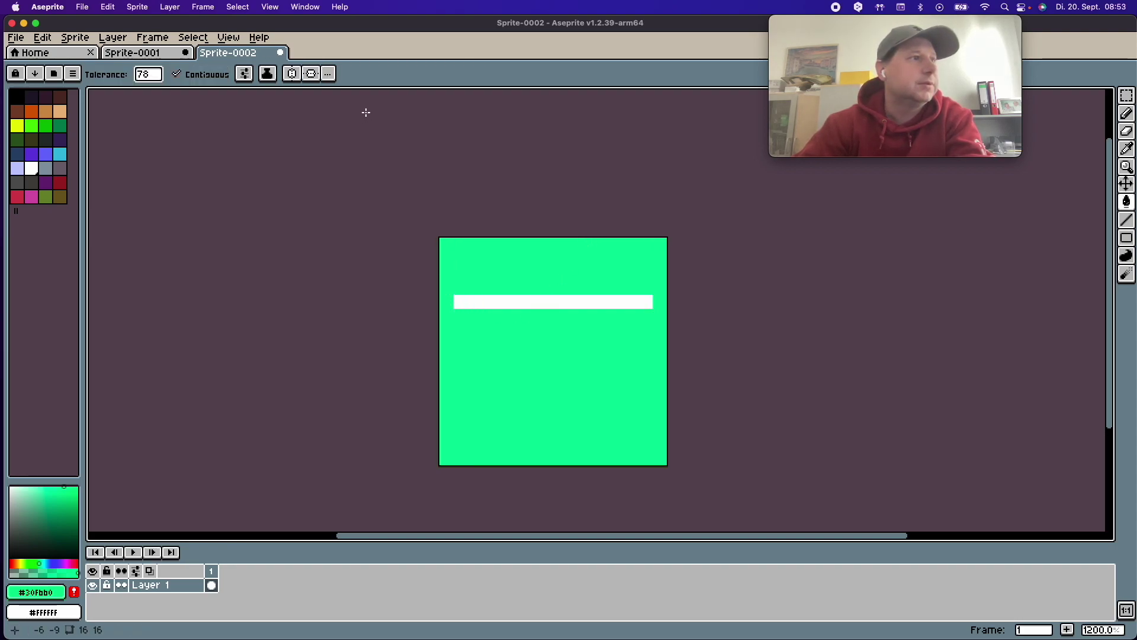
click(499, 300)
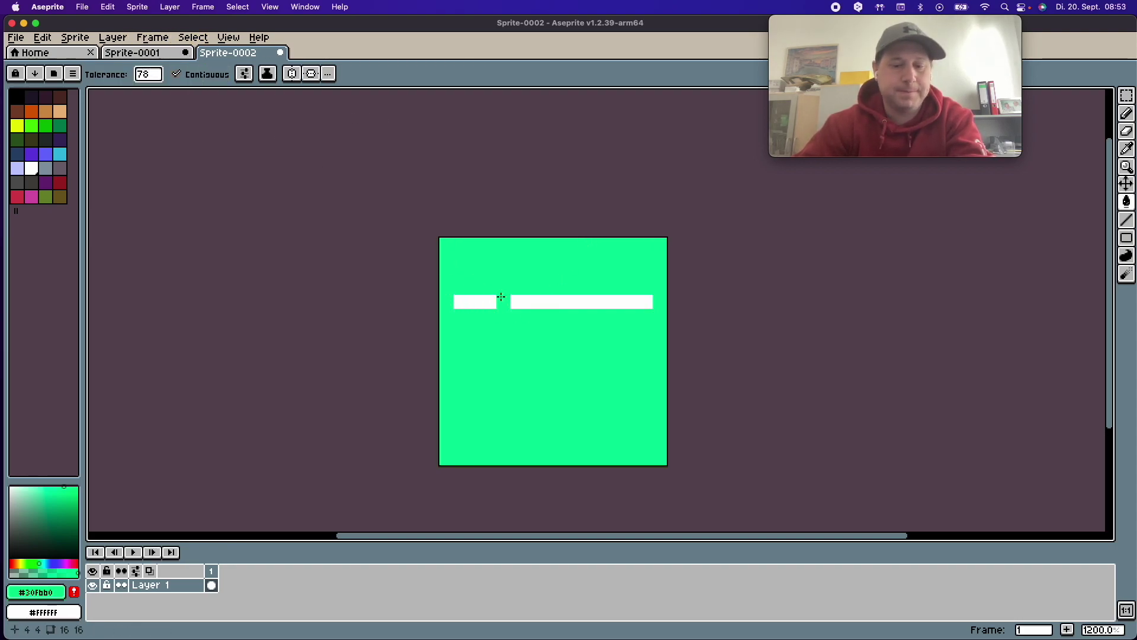
key(super+z)
- Extend the white stripe to the left edge, undoing an accidental all-white fill
alt+click(499, 294)
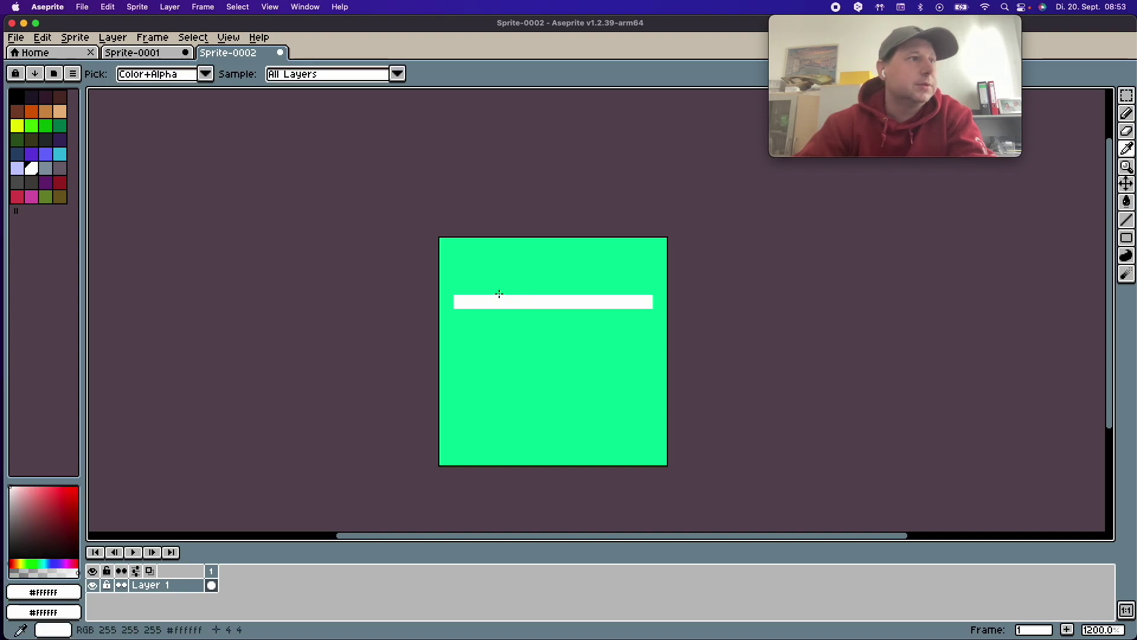
click(461, 288)
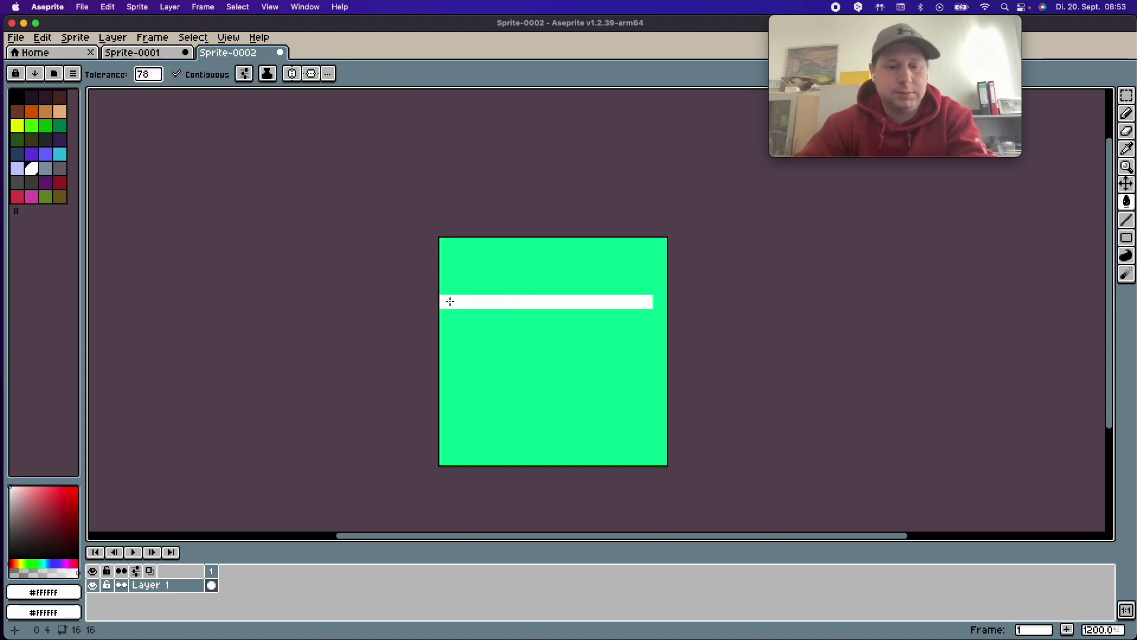
click(450, 302)
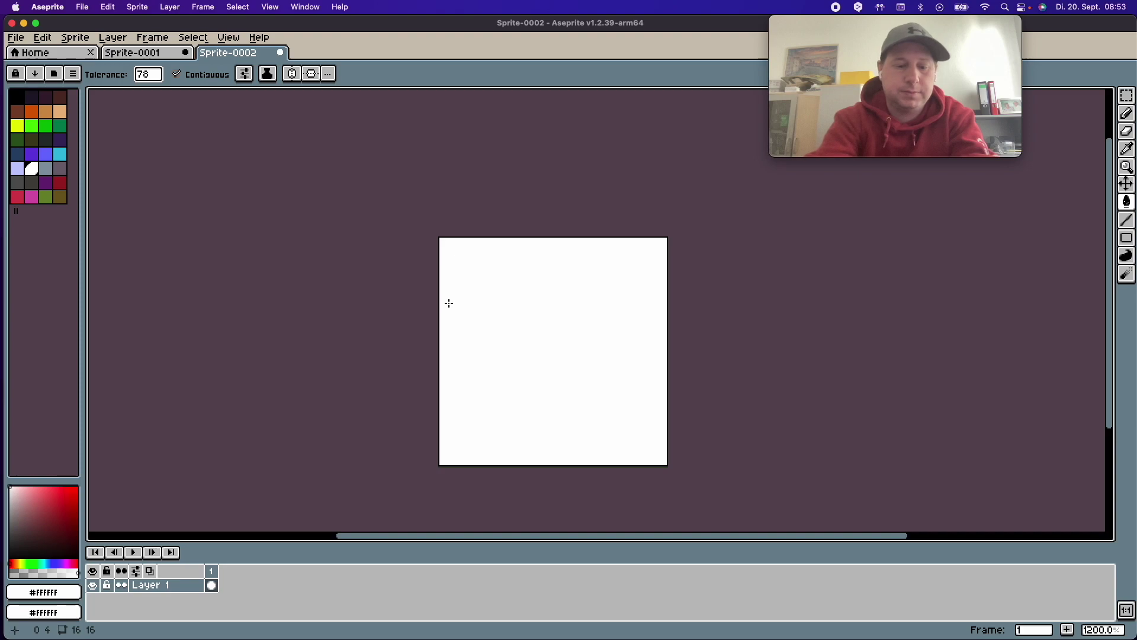
key(v)
key(g)
key(super+z)
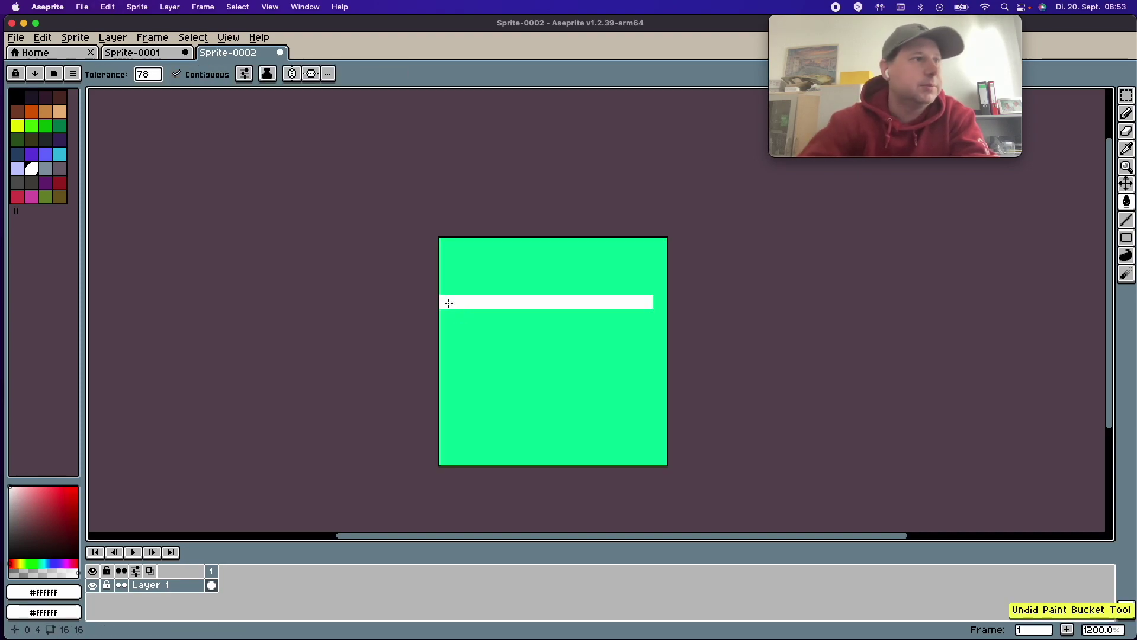
key(b)
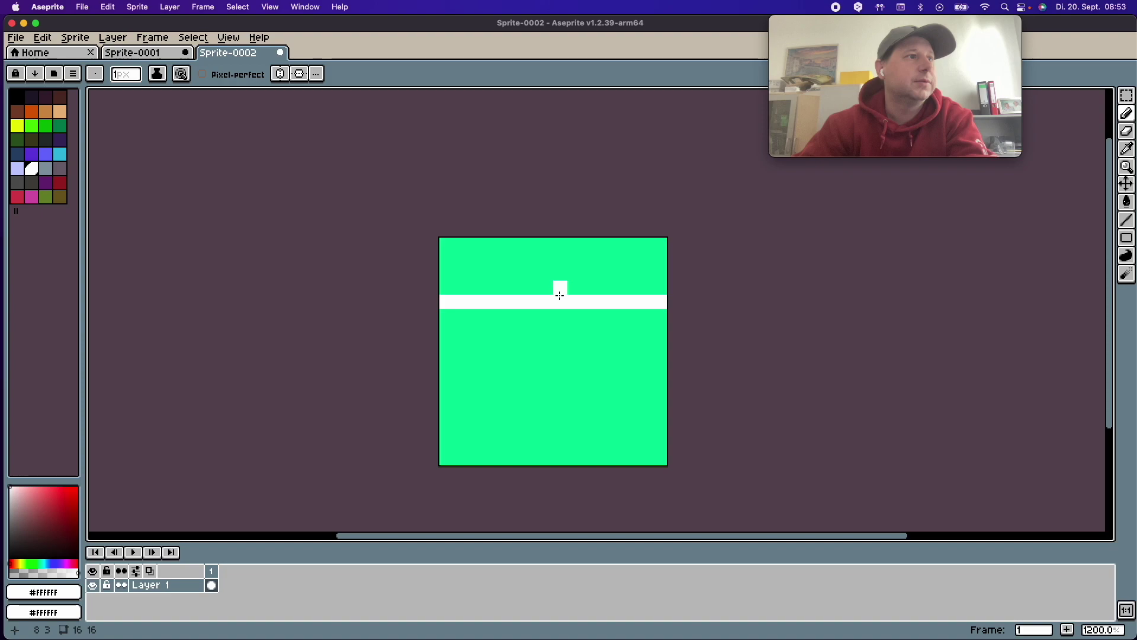
- Enable tiled mode on both axes, show layer edges, and pencil another white horizontal line
click(228, 37)
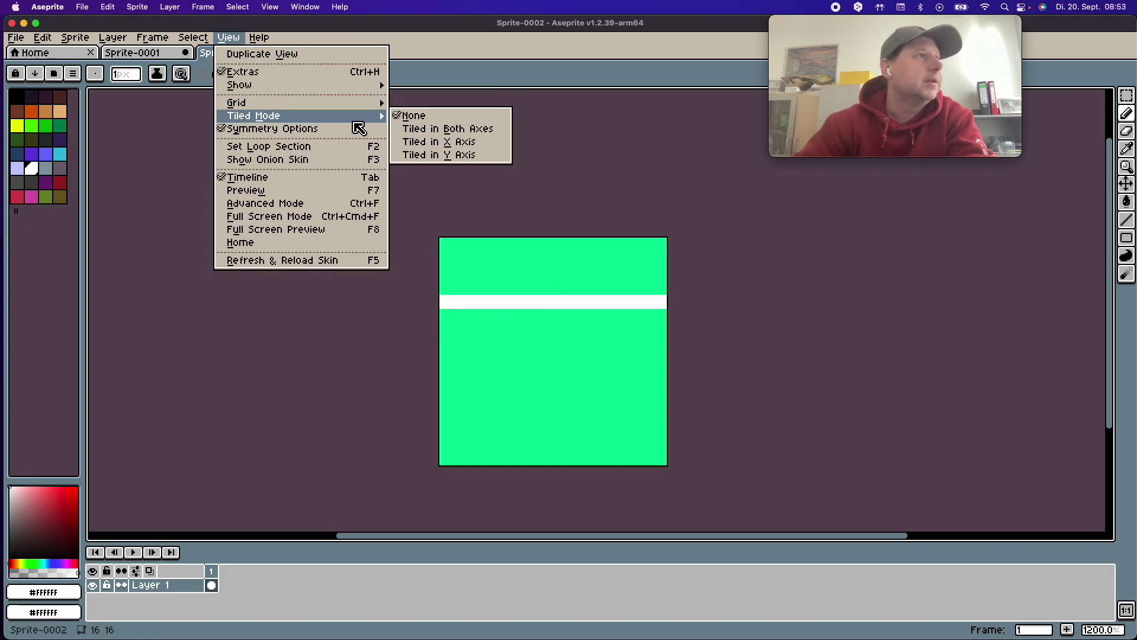
click(455, 128)
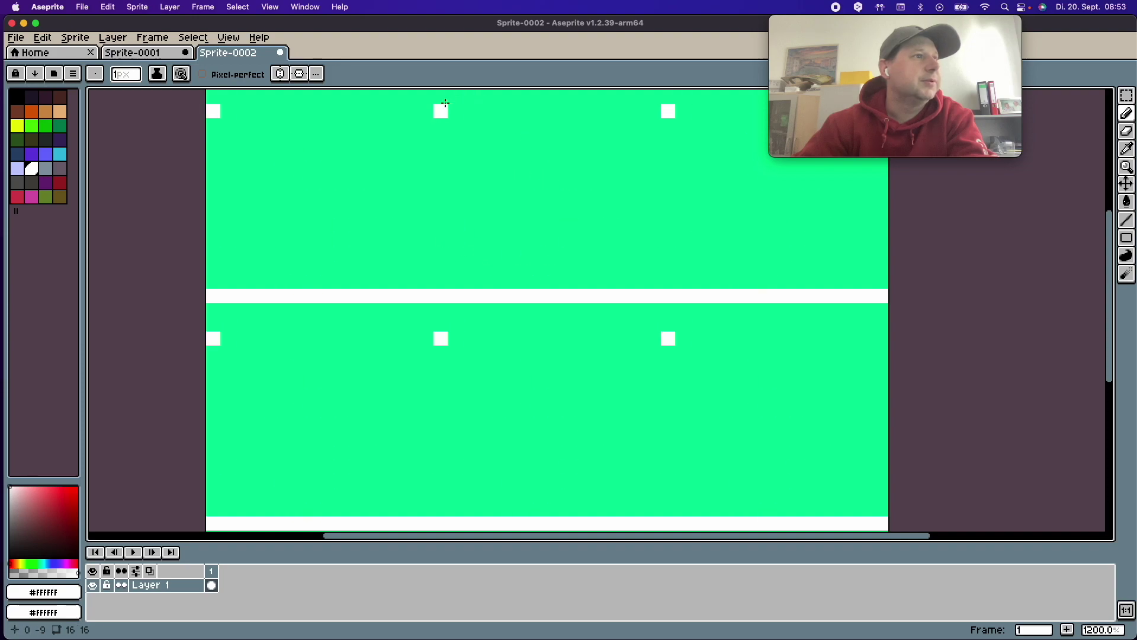
click(228, 37)
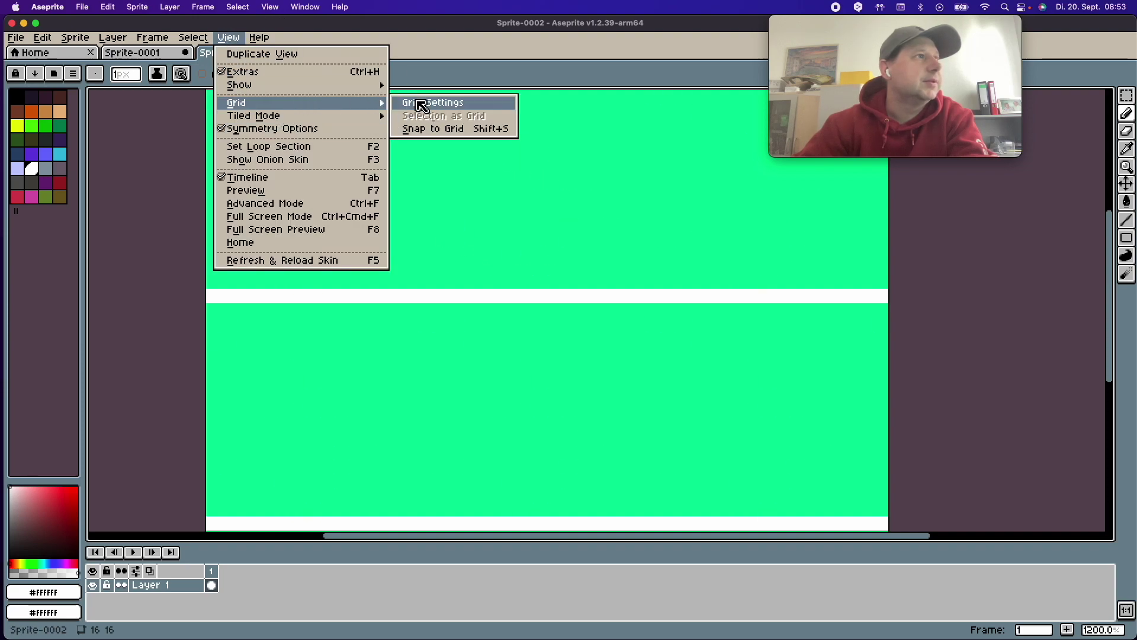
mouse_move(266, 85)
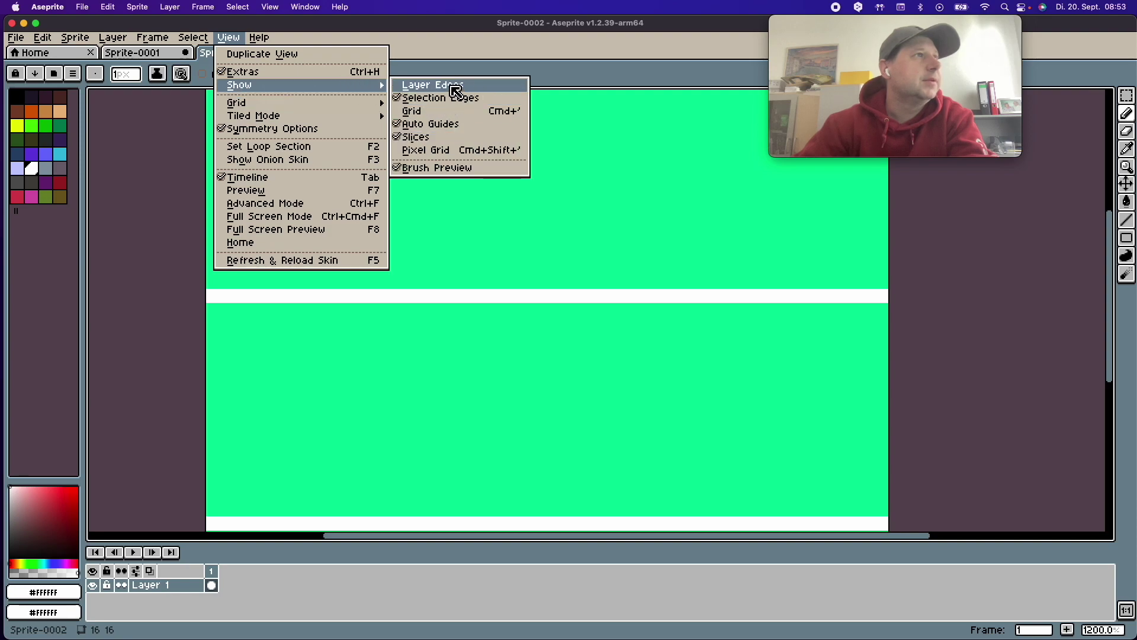
click(454, 87)
mouse_move(537, 285)
mouse_down()
mouse_move(452, 335)
mouse_move(460, 354)
mouse_move(572, 354)
mouse_up()
scroll(472, 338, down, 3)
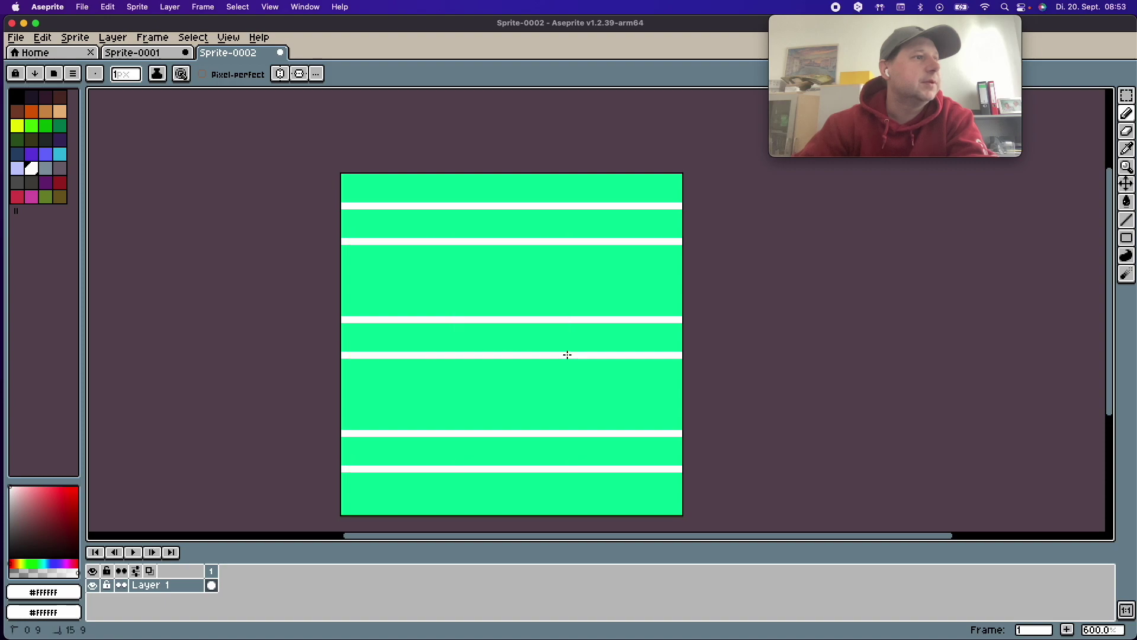
mouse_move(487, 372)
mouse_down()
mouse_move(459, 384)
mouse_move(459, 398)
mouse_move(568, 397)
mouse_up()
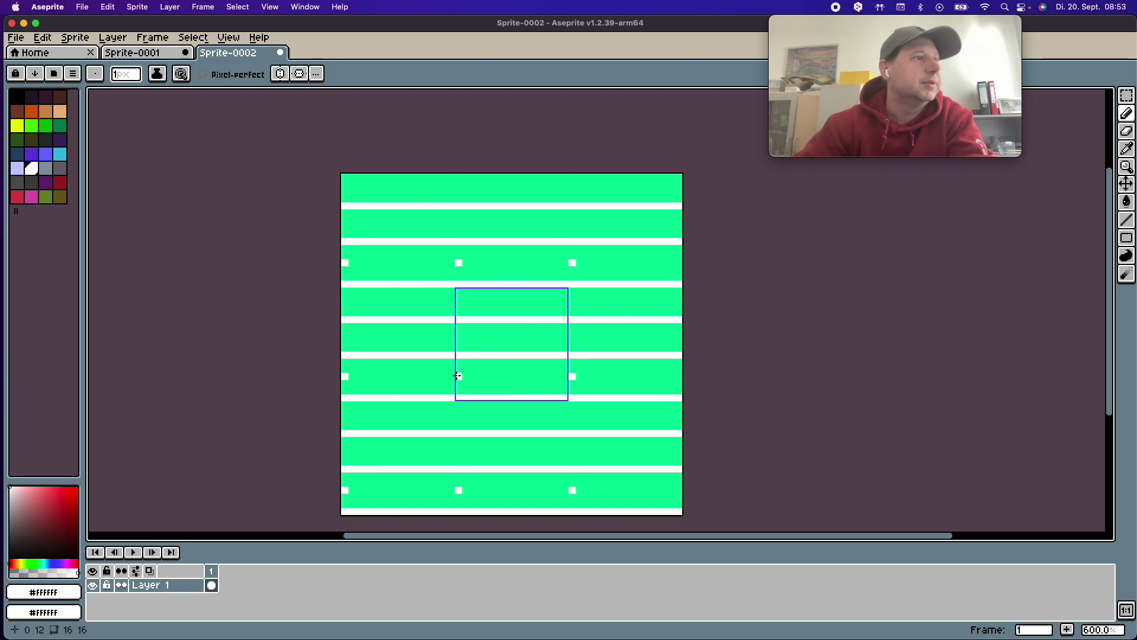
- Pencil staggered white vertical joints to split the stripes into brick rows
click(477, 361)
drag(479, 381, 478, 391)
drag(508, 327, 506, 353)
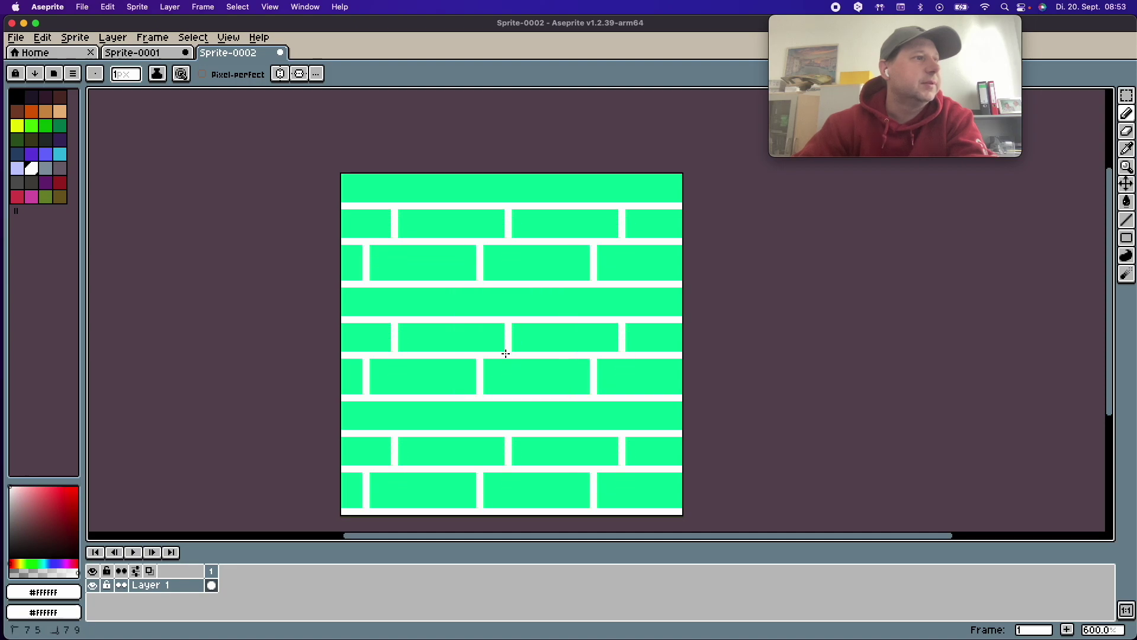
drag(541, 294, 537, 316)
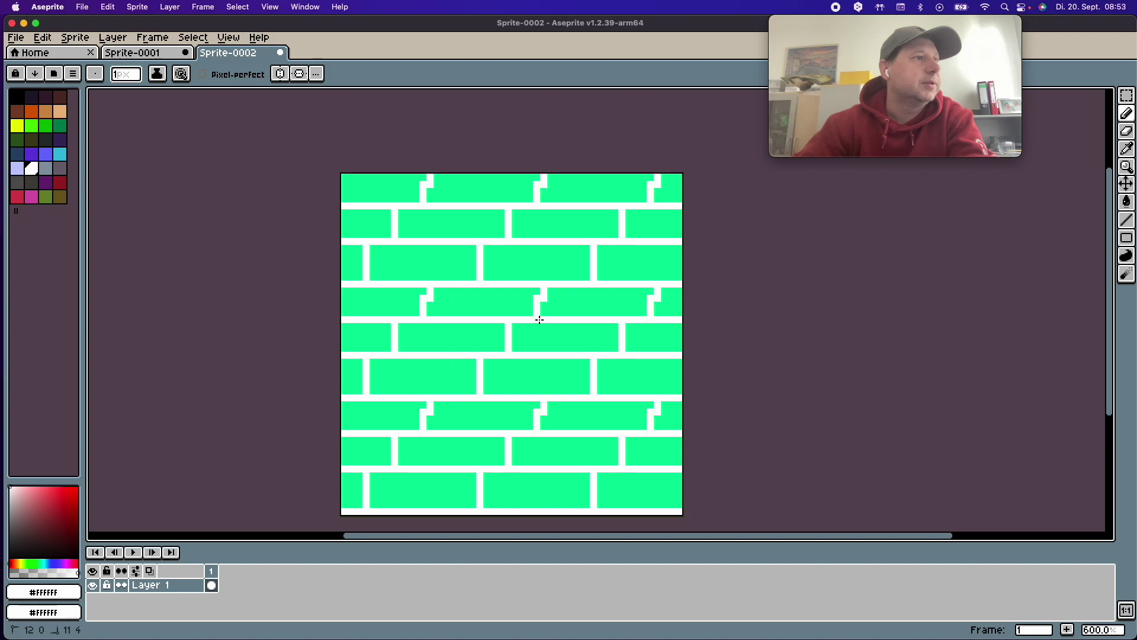
drag(471, 292, 470, 312)
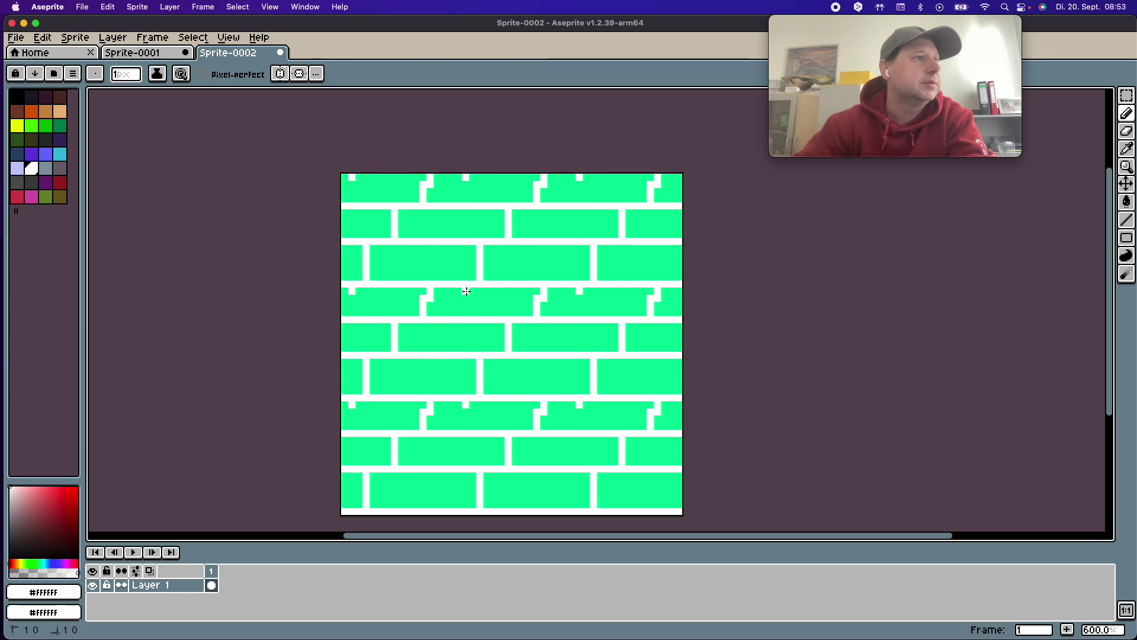
drag(544, 358, 544, 392)
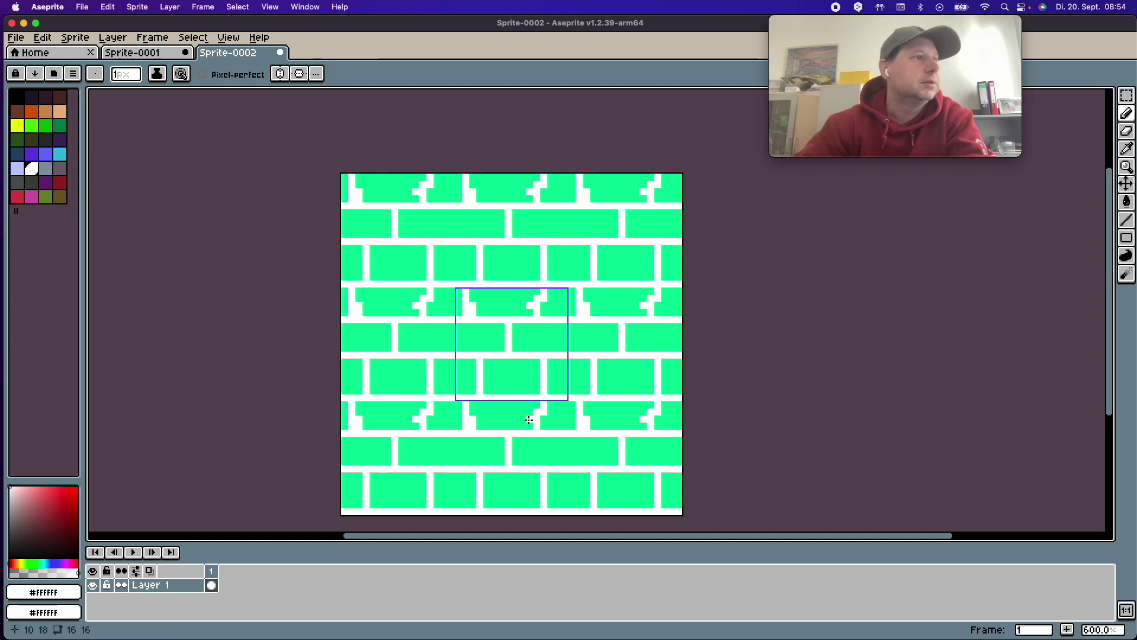
- Undo and redo the small white highlight dots on the top bricks
scroll(595, 408, down, 2)
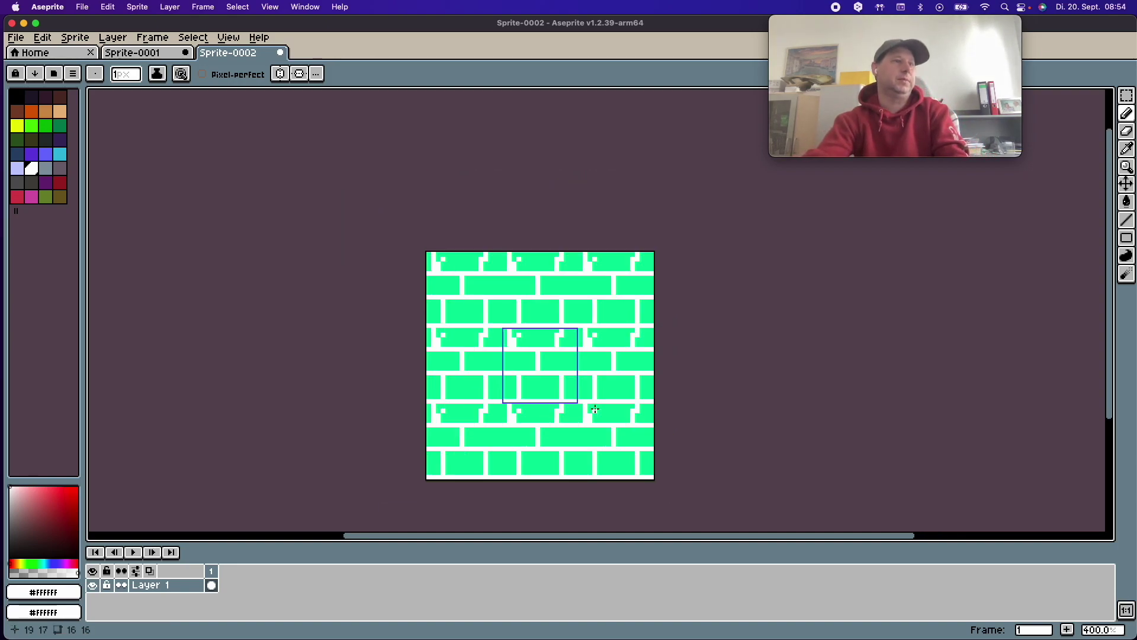
scroll(595, 408, down, 1)
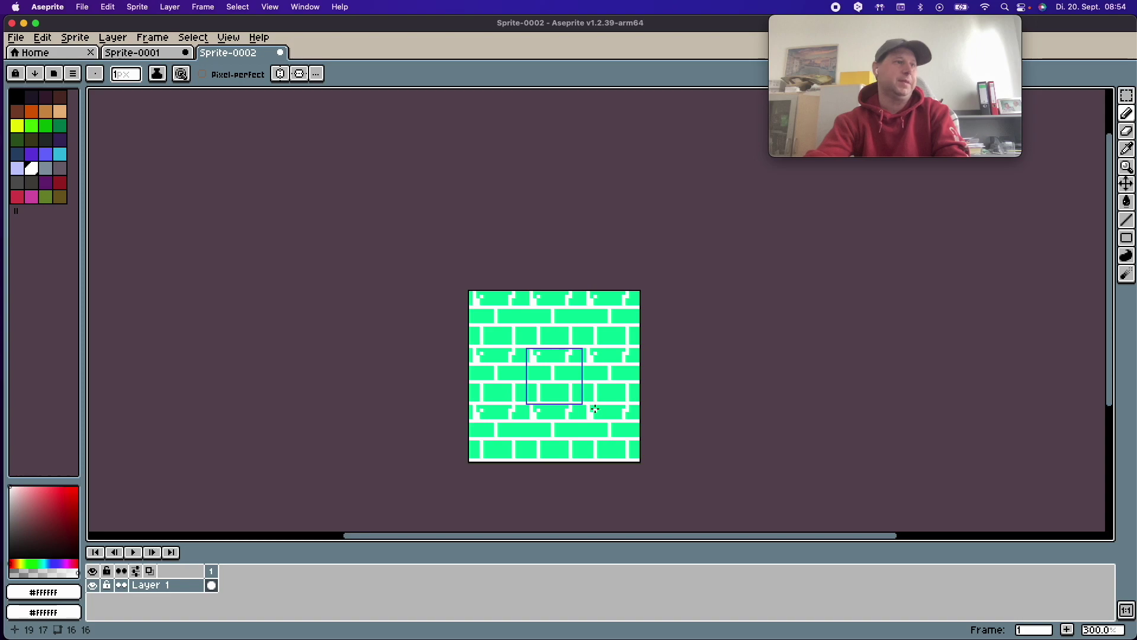
key(ctrl+z)
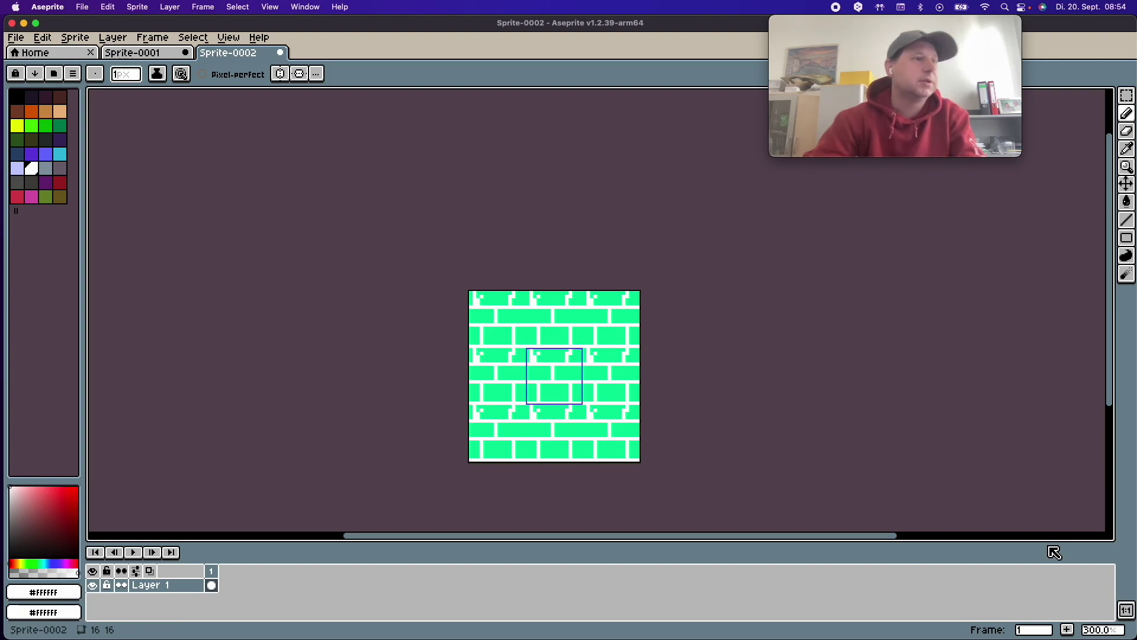
key(ctrl+z)
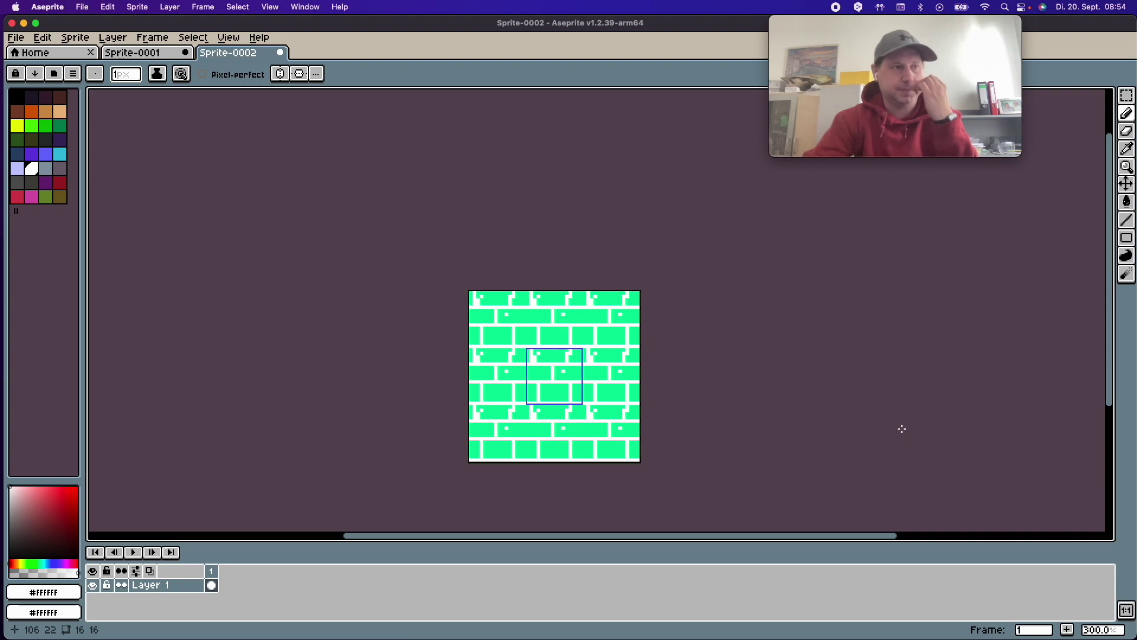
scroll(604, 403, down, 3)
scroll(606, 406, up, 4)
scroll(606, 406, up, 2)
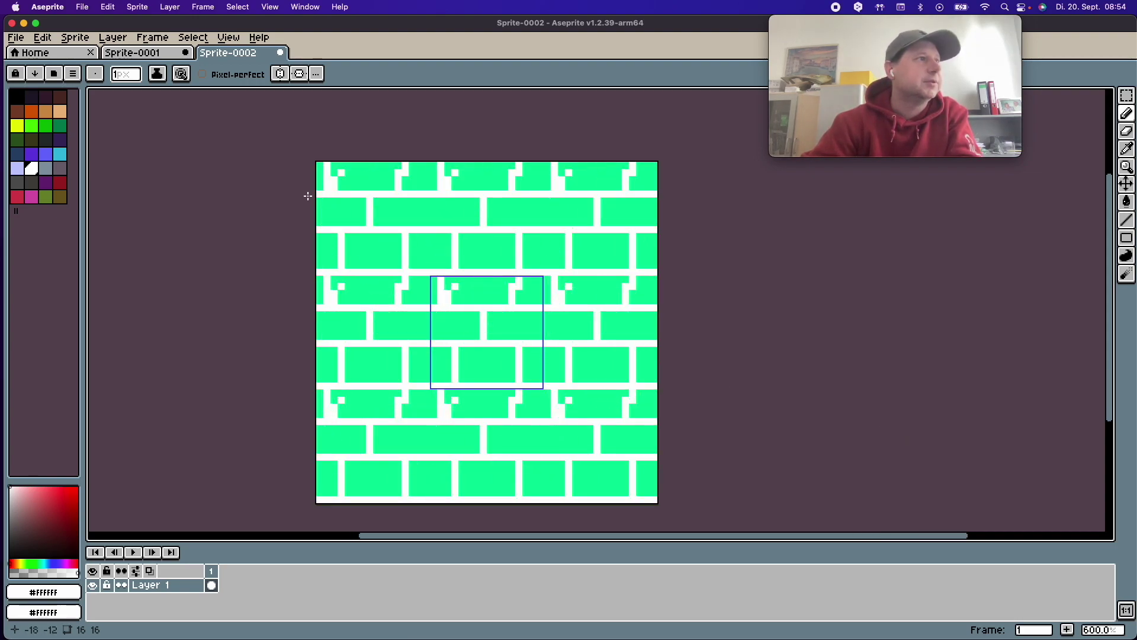
click(228, 37)
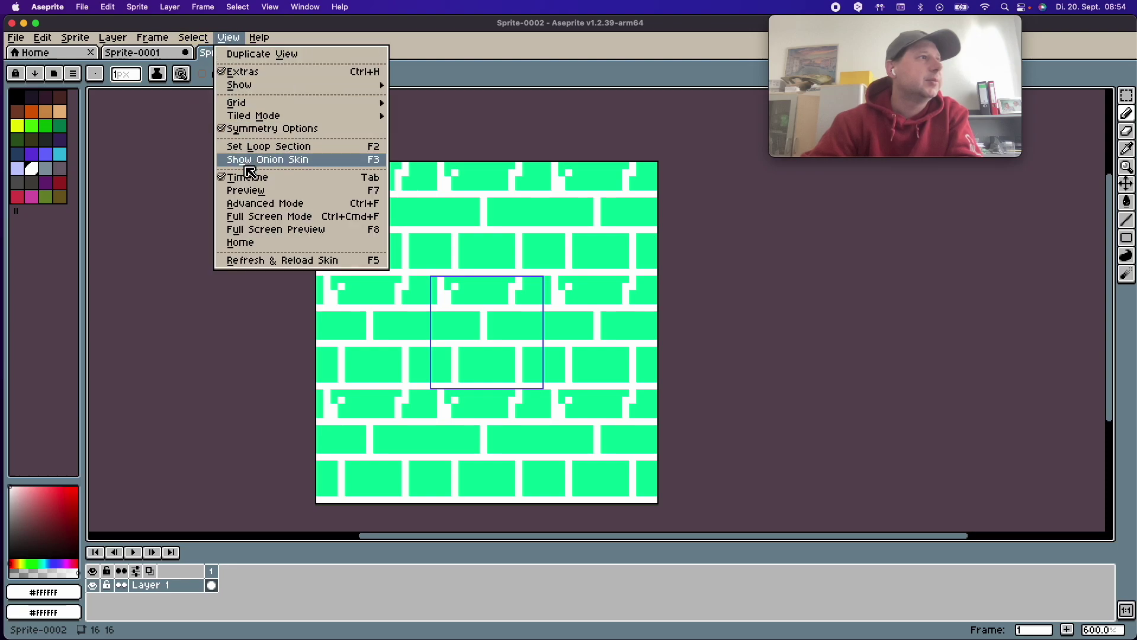
mouse_move(253, 115)
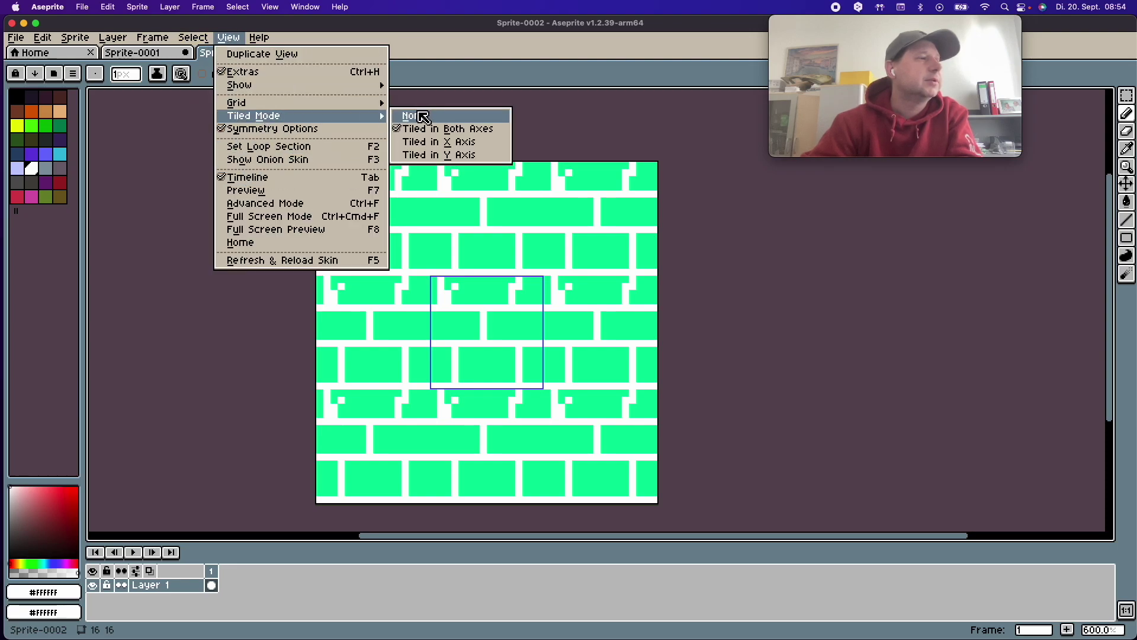
- Turn off tiled mode and marquee-select the whole brick tile
click(423, 116)
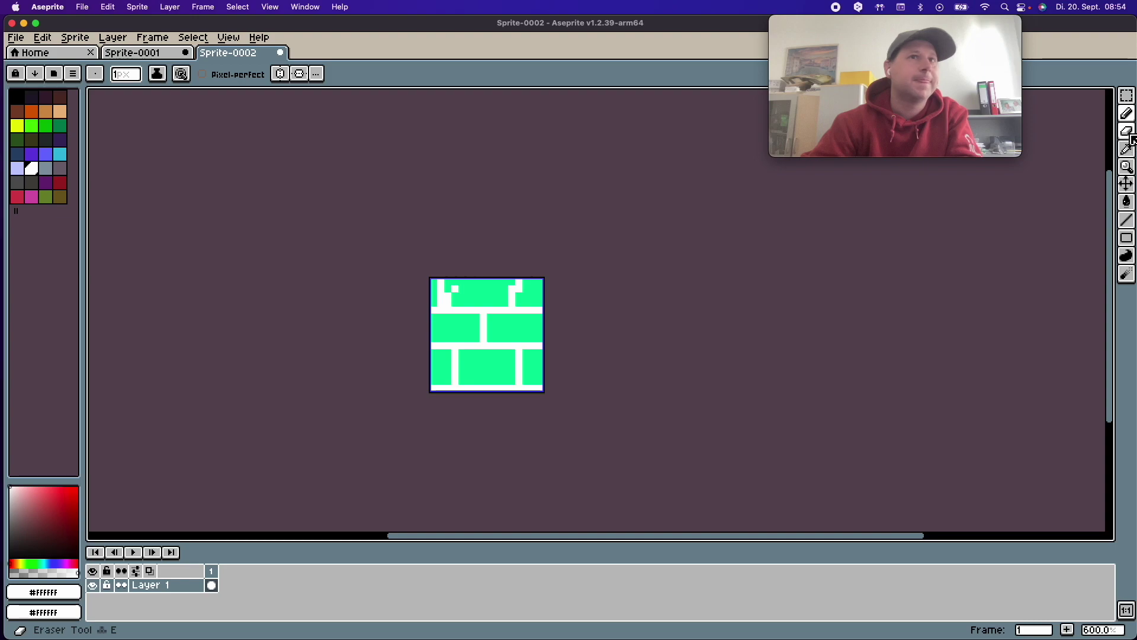
click(1126, 95)
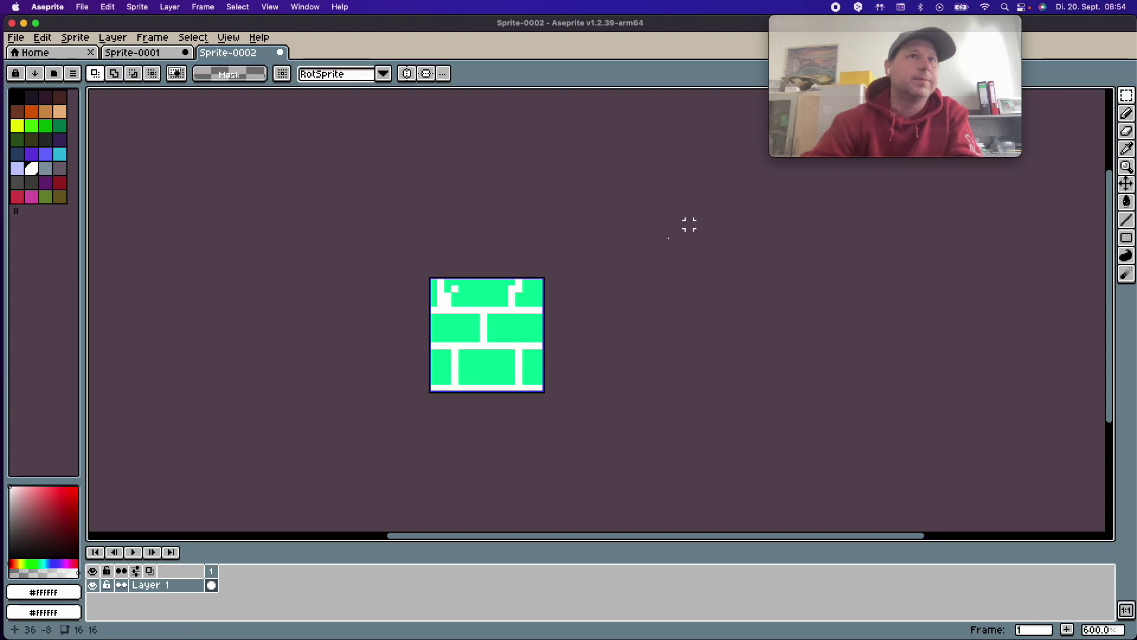
drag(433, 279, 544, 392)
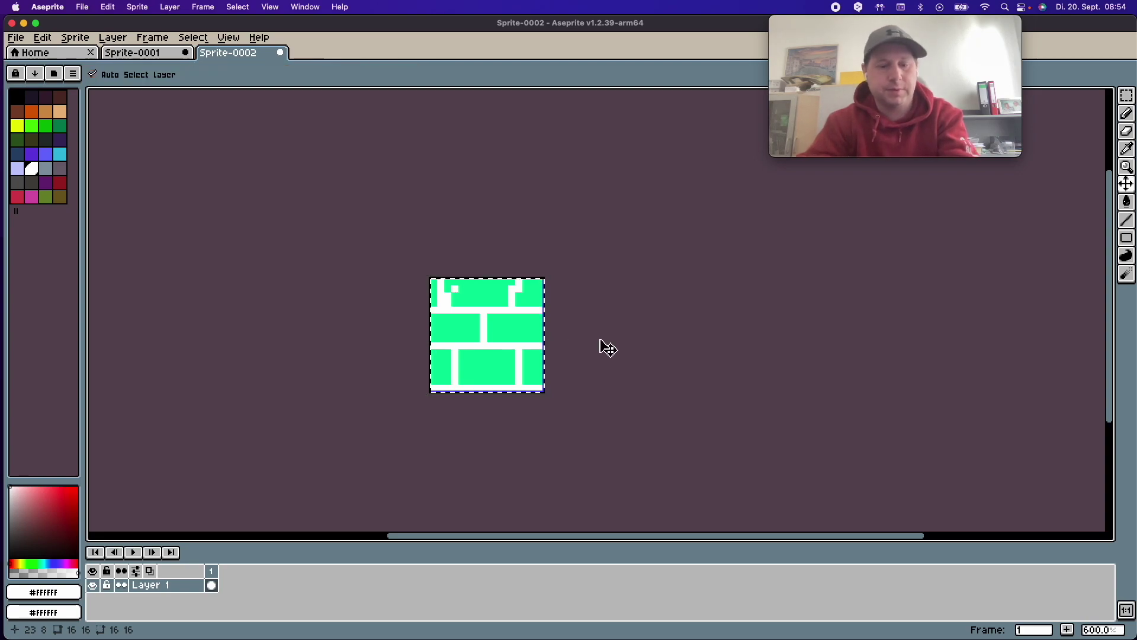
- Paste the brick tile into Sprite-0001 beside the green square, then delete the green square
click(132, 53)
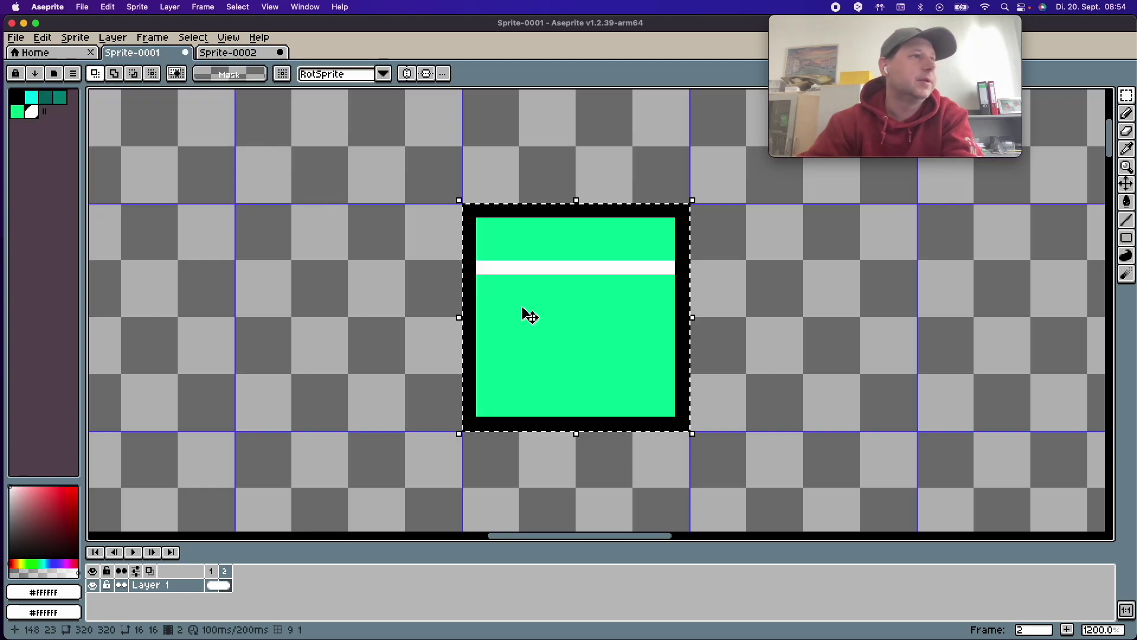
click(853, 309)
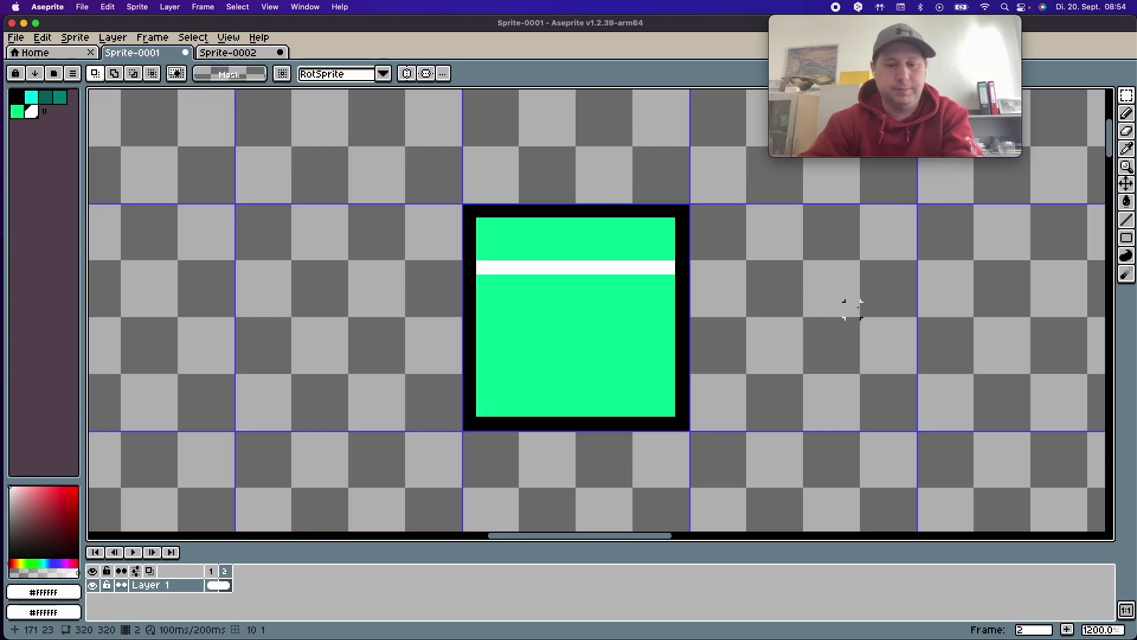
key(ctrl+v)
drag(631, 166, 845, 392)
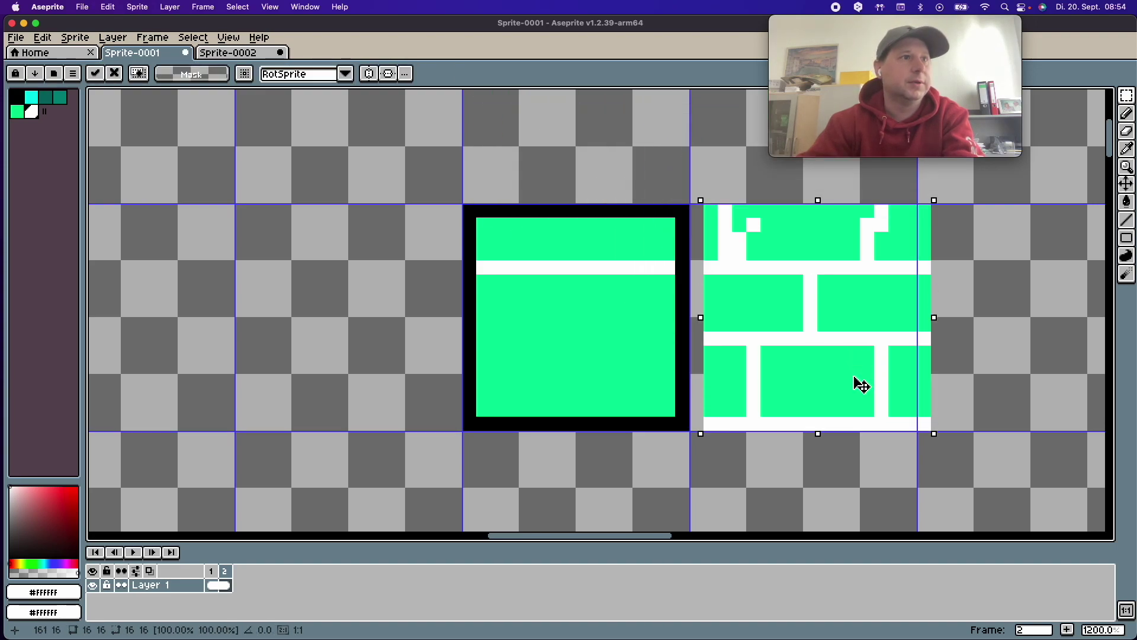
mouse_move(463, 204)
mouse_down()
mouse_move(640, 395)
mouse_move(687, 428)
mouse_up()
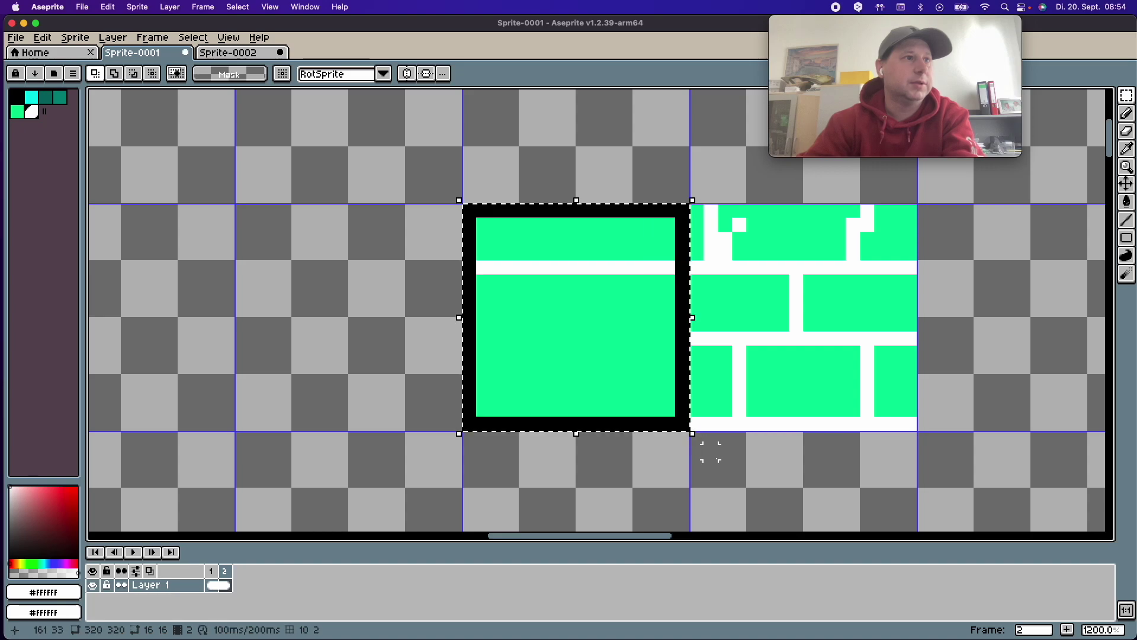
key(Delete)
scroll(713, 451, down, 2)
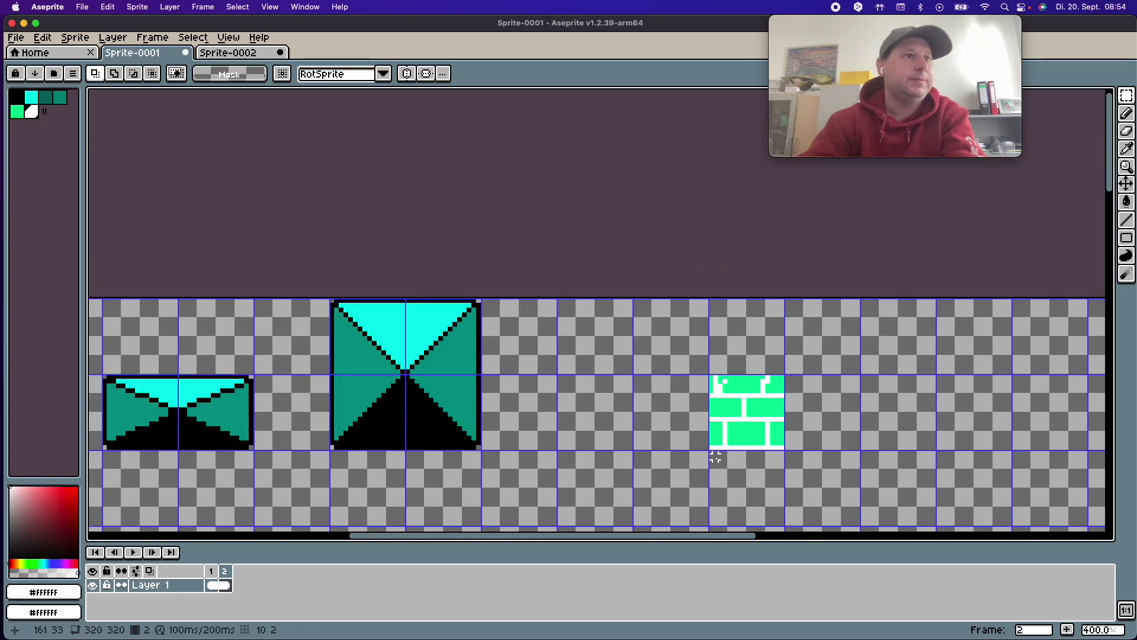
- Paste two brick tile copies, one below the first brick tile and one beside it
scroll(726, 445, down, 4)
scroll(752, 436, down, 1)
scroll(758, 431, up, 1)
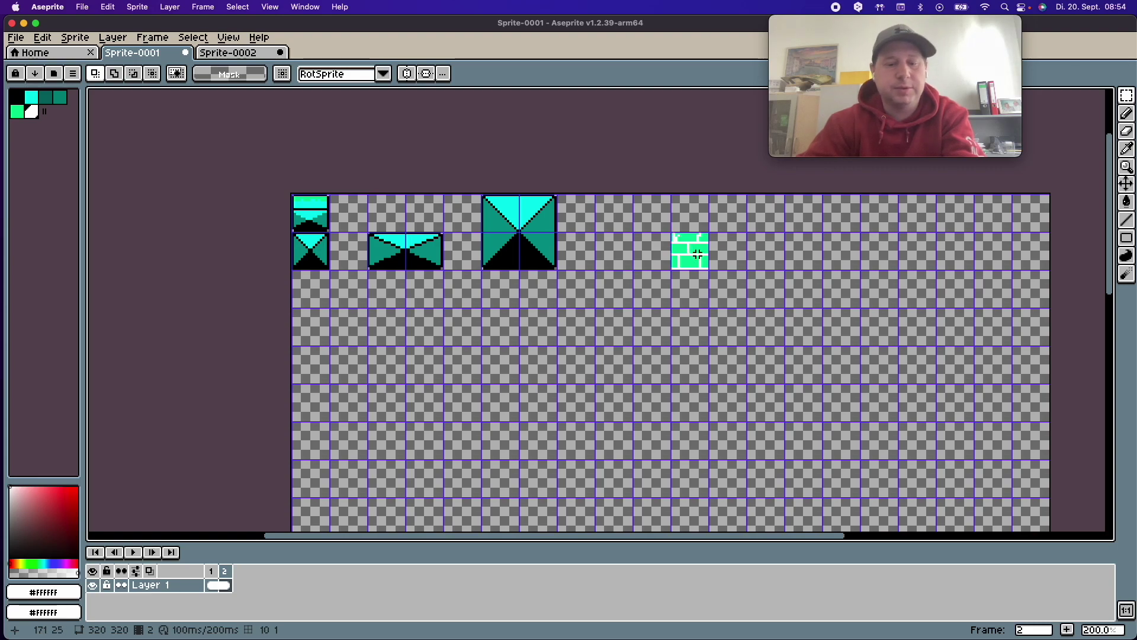
key(super+v)
drag(318, 221, 694, 298)
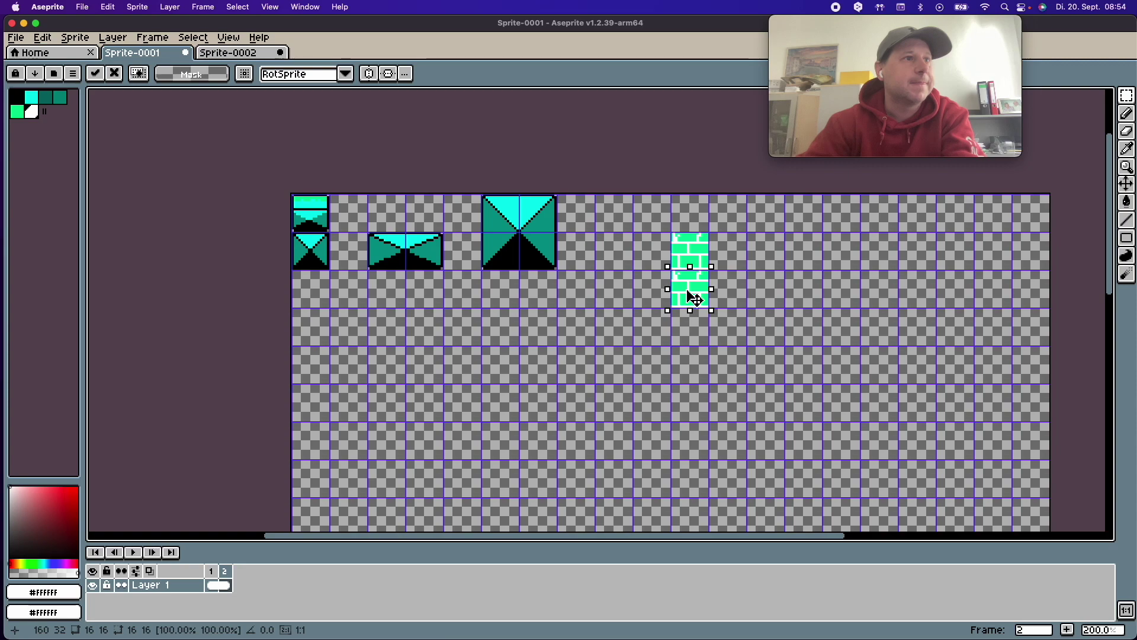
key(Return)
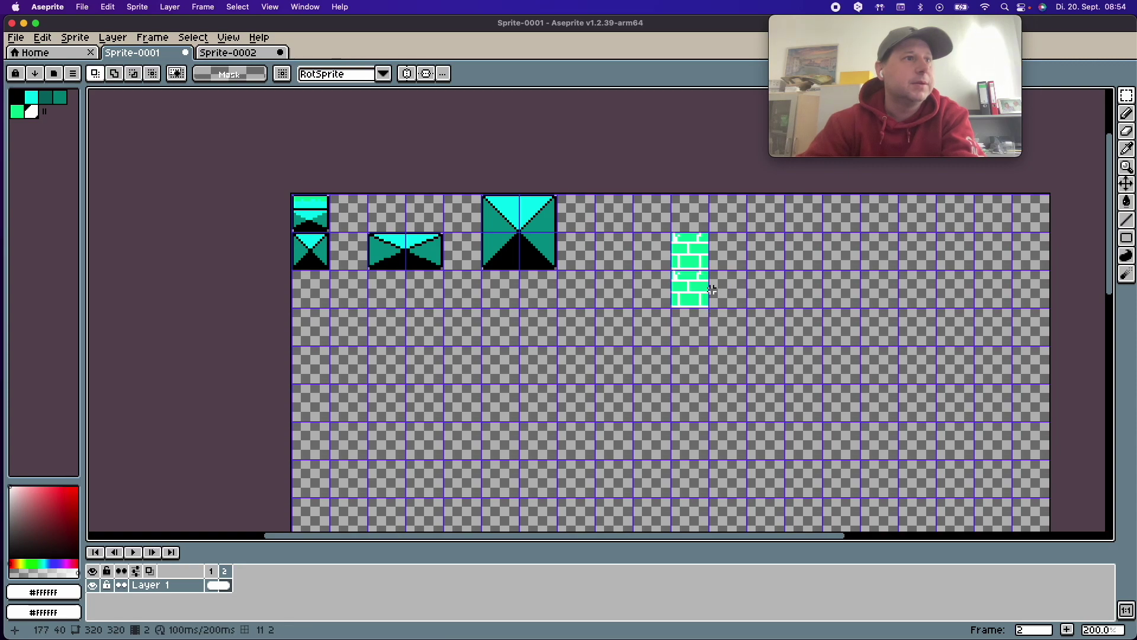
key(super+v)
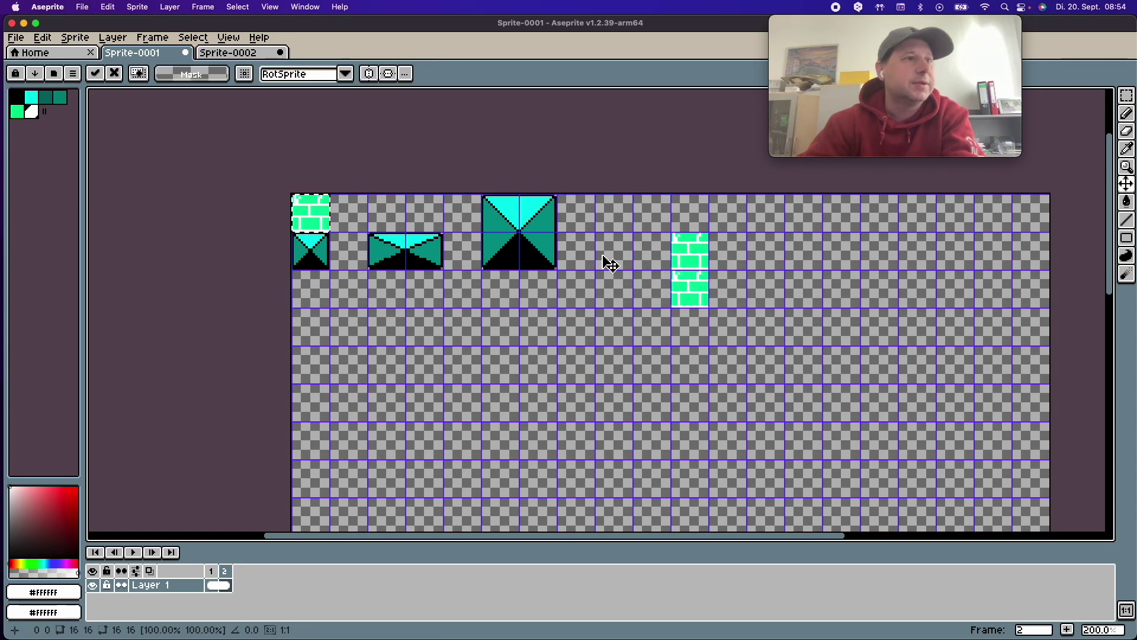
mouse_move(325, 221)
mouse_down()
mouse_move(850, 325)
mouse_move(738, 300)
mouse_up()
click(804, 312)
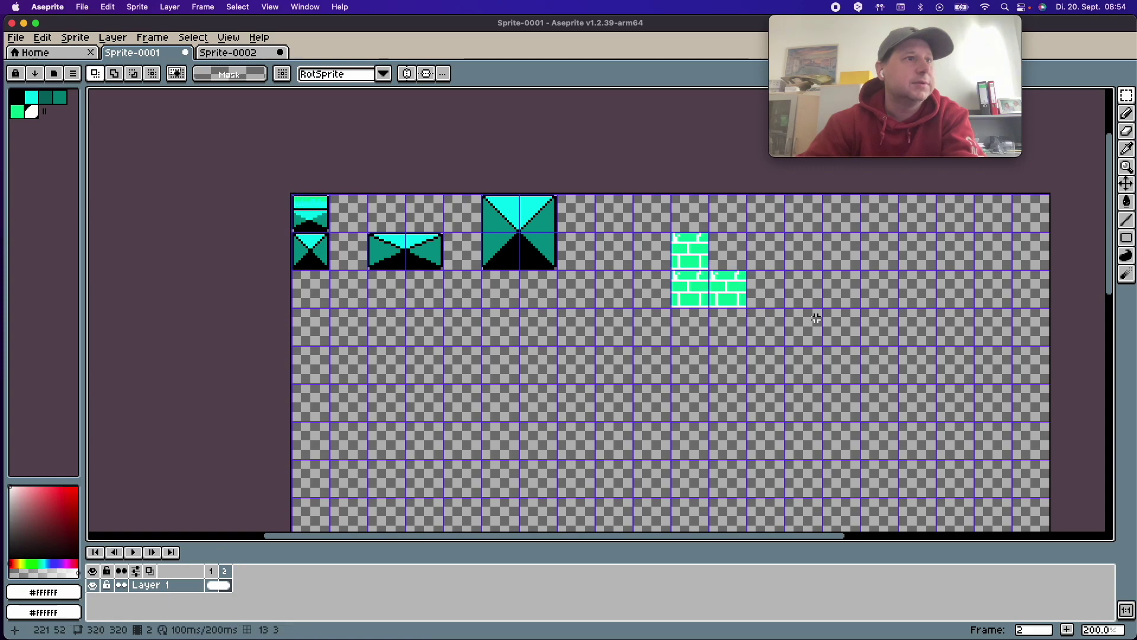
- Paste another brick tile copy onto the brick wall area
key(ctrl+v)
drag(311, 213, 740, 267)
scroll(738, 264, down, 1)
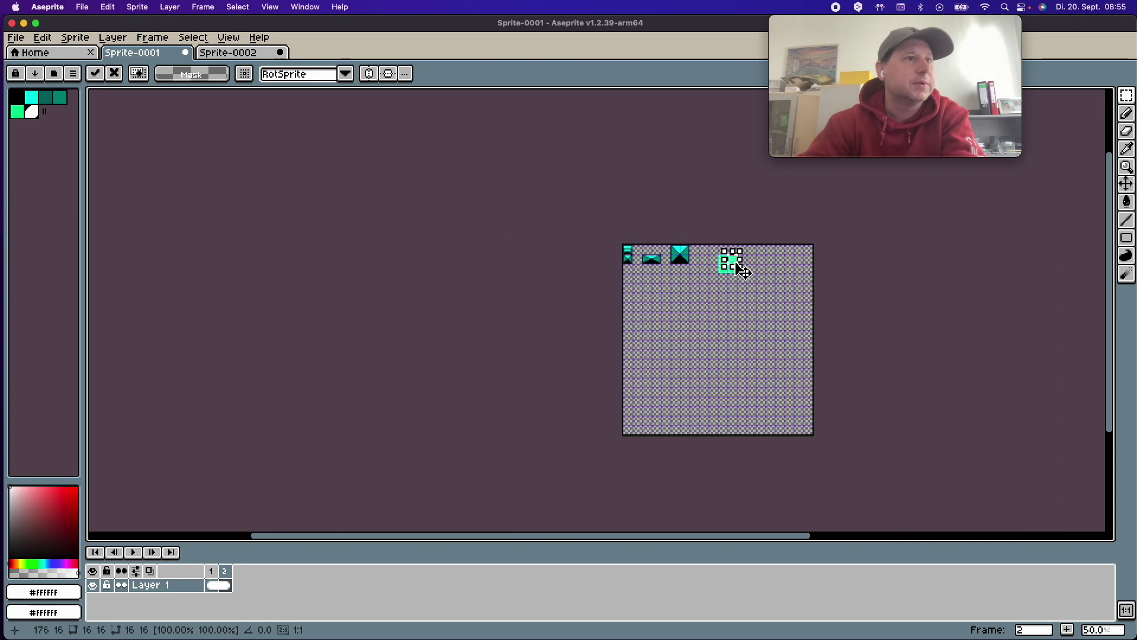
scroll(738, 264, up, 2)
scroll(737, 264, up, 2)
click(823, 300)
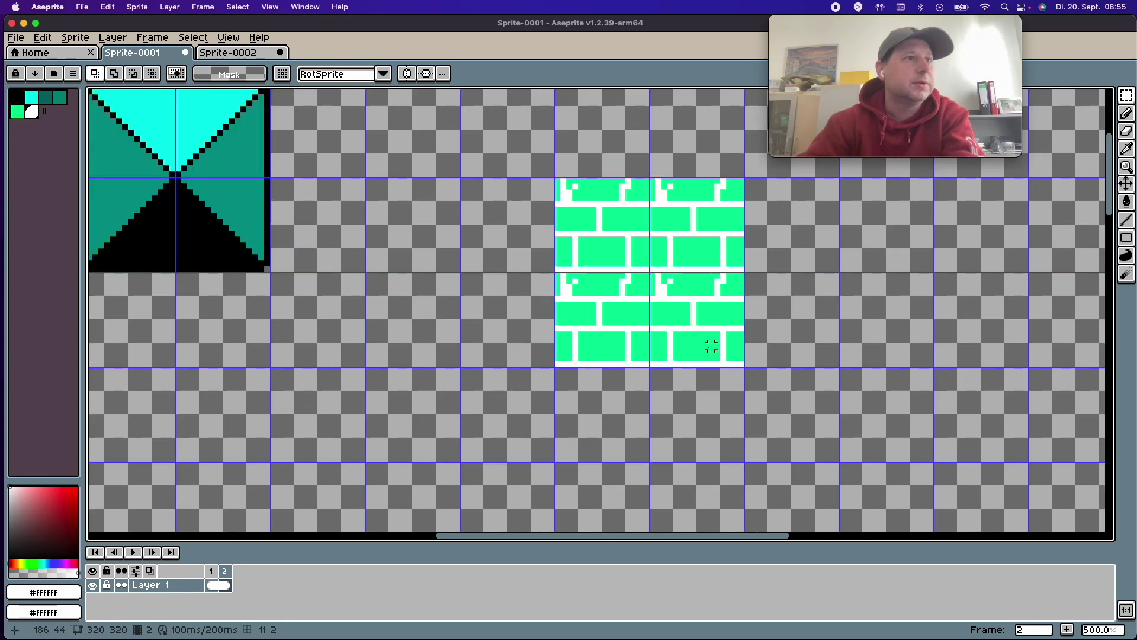
- Fill the remaining 4x2 wall slots with four brick copies, then select the whole block
key(ctrl+v)
drag(613, 175, 524, 259)
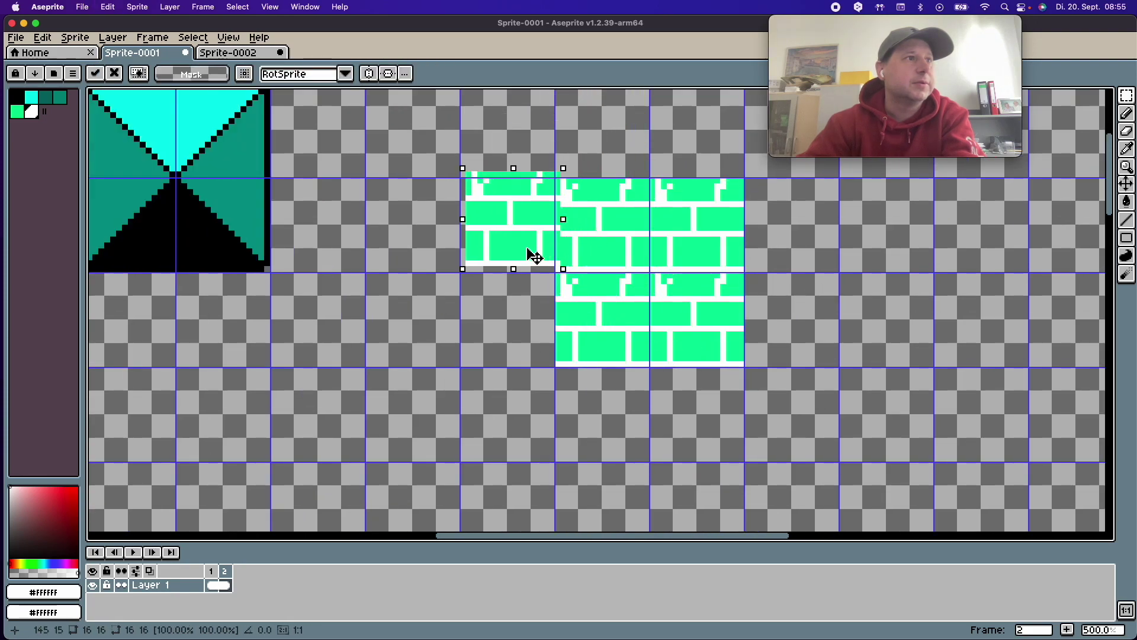
key(ctrl+v)
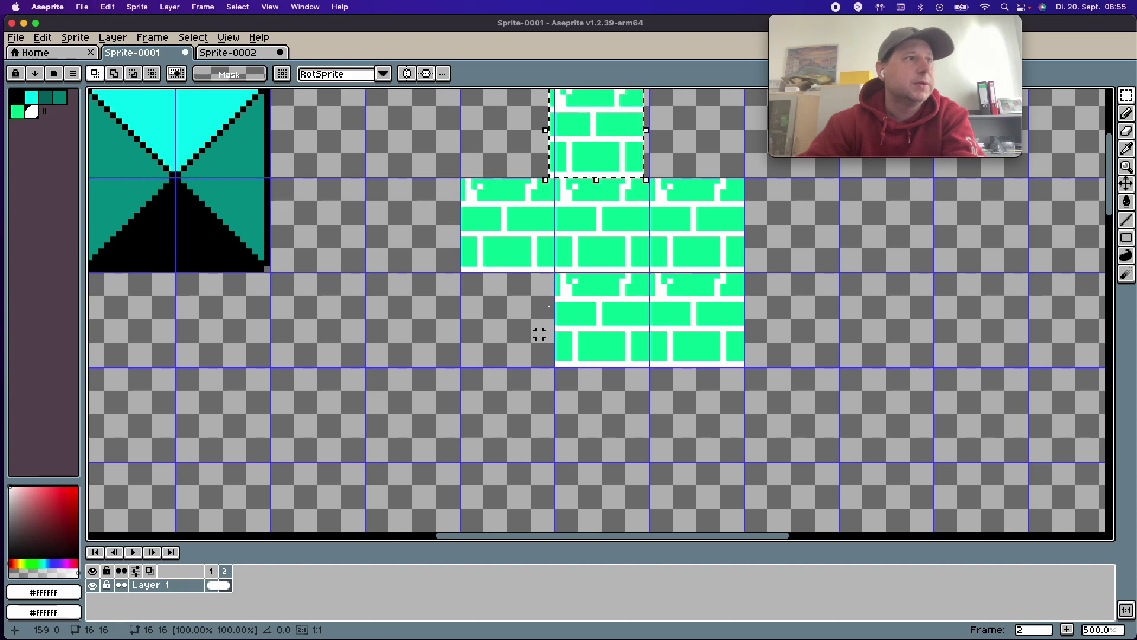
drag(583, 172, 514, 344)
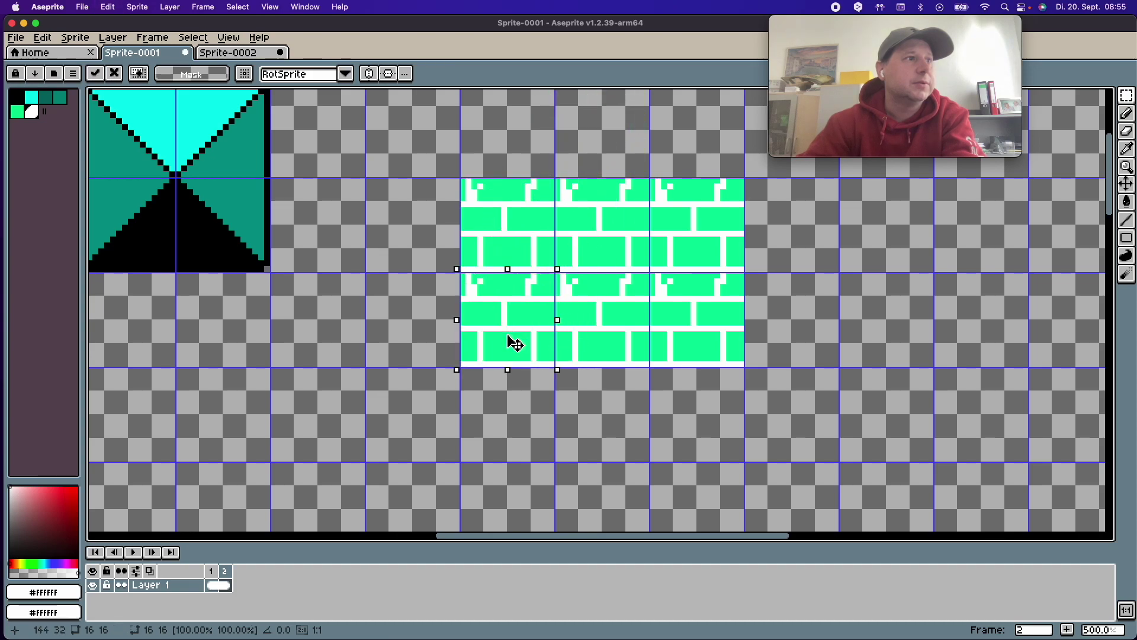
key(ctrl+v)
mouse_move(607, 153)
mouse_down()
mouse_move(794, 337)
mouse_move(808, 326)
mouse_up()
key(ctrl+v)
drag(628, 166, 817, 256)
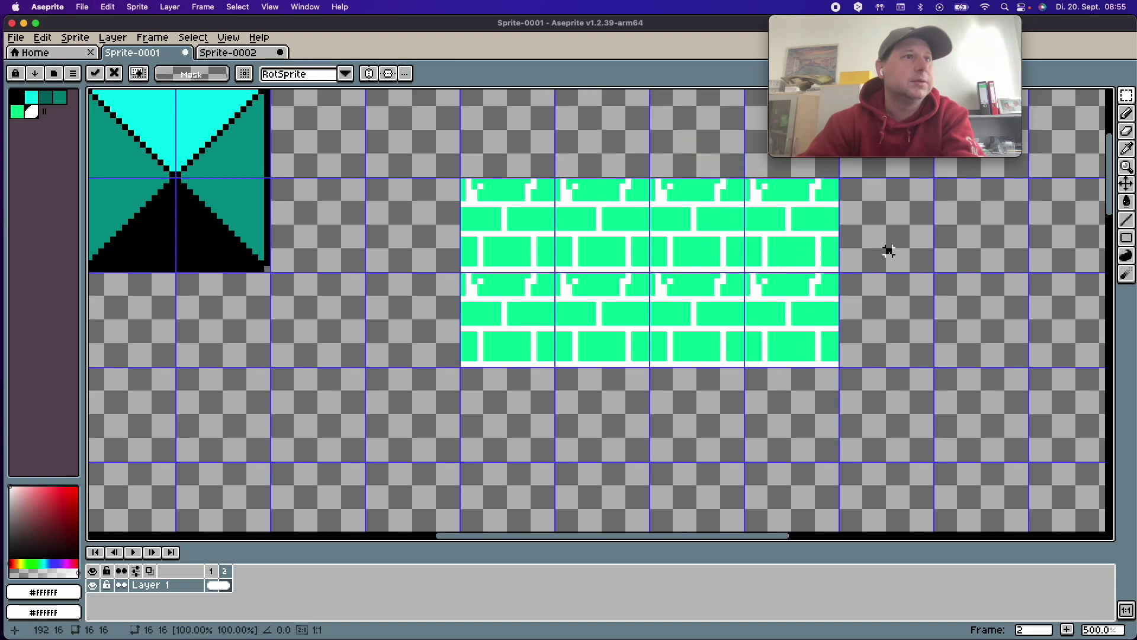
click(889, 252)
drag(461, 178, 842, 368)
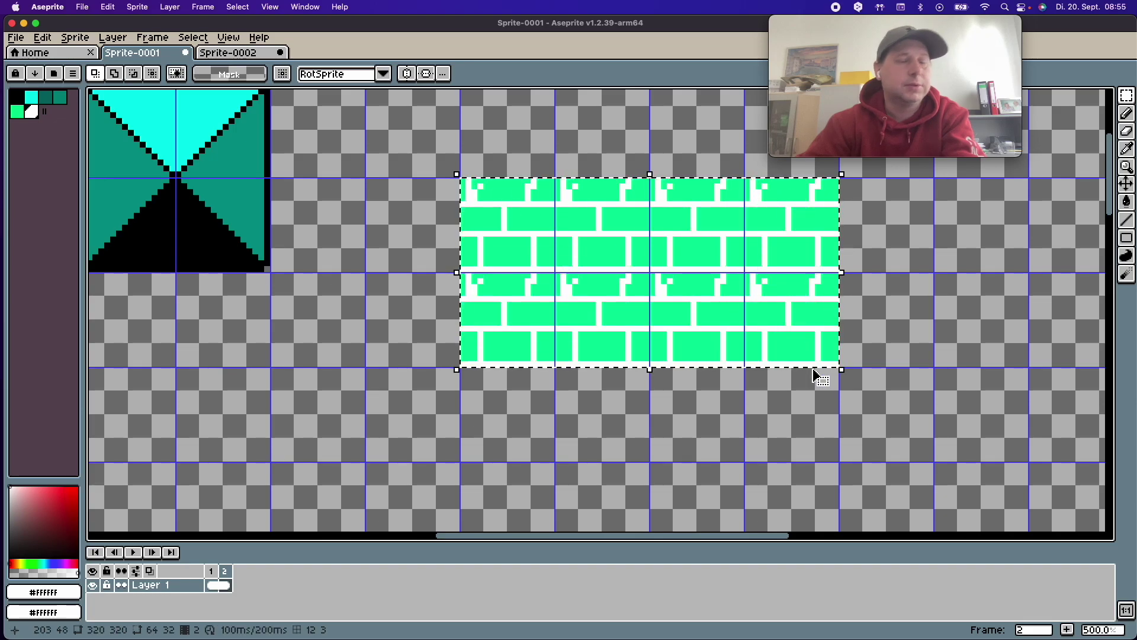
- Copy the brick block and place copies below, to the right and lower right
key(ctrl+c)
key(ctrl+v)
drag(628, 259, 628, 449)
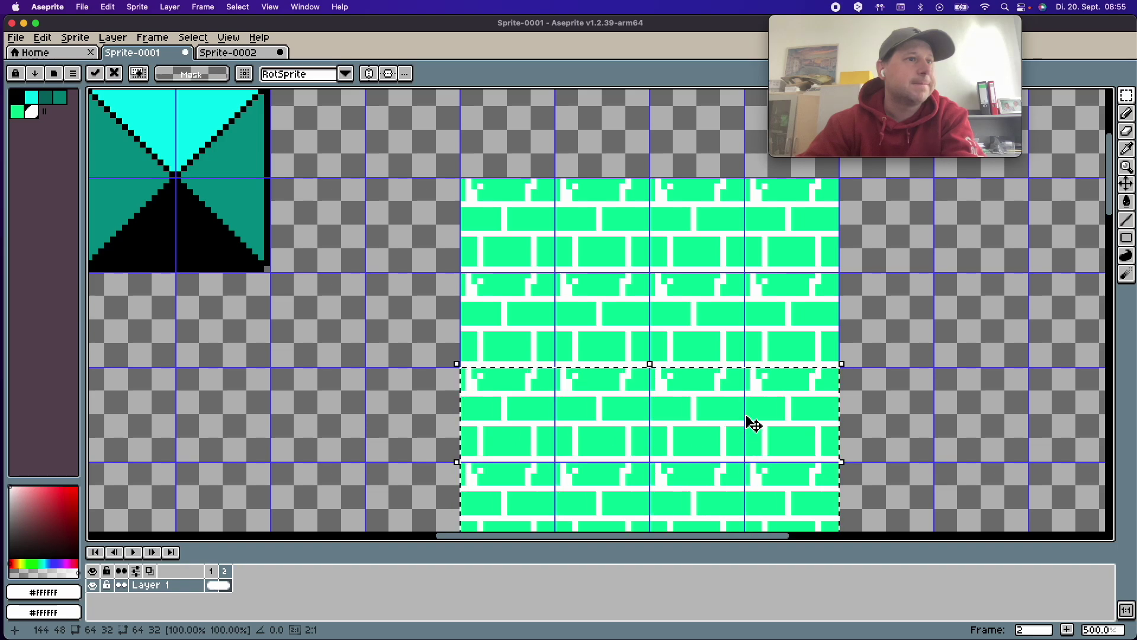
scroll(919, 395, down, 1)
scroll(922, 399, down, 1)
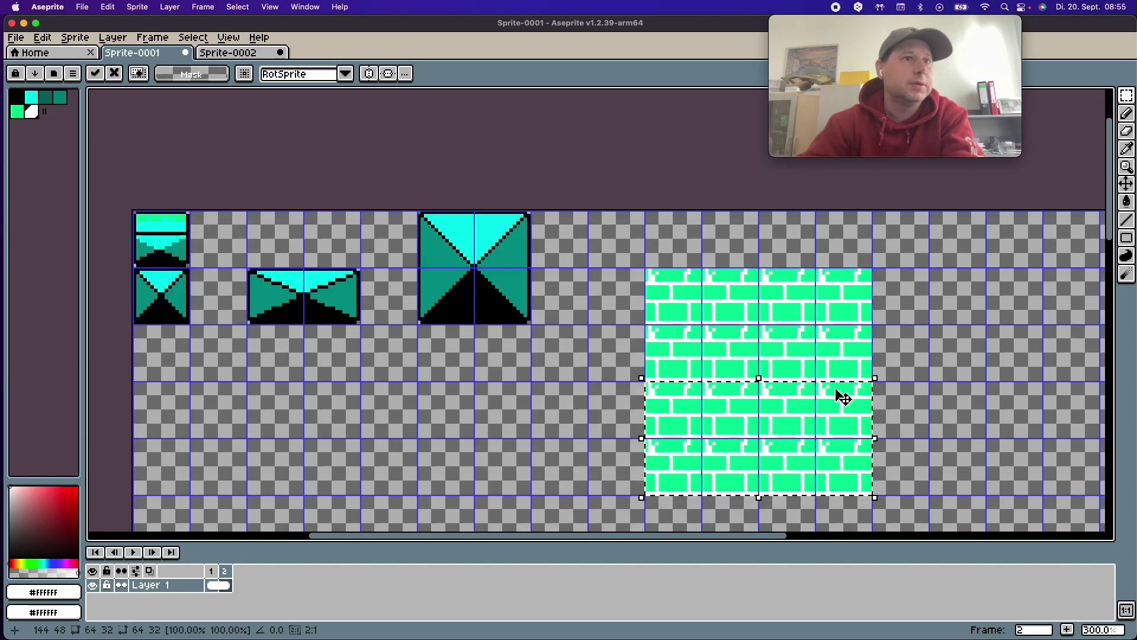
key(Return)
drag(795, 312, 1023, 312)
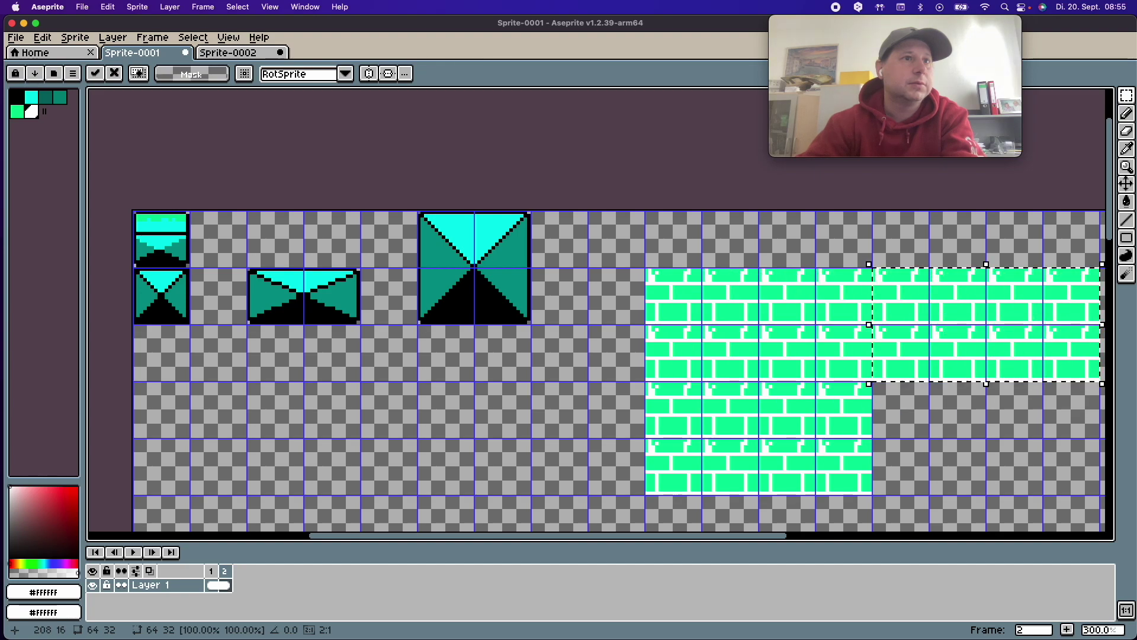
key(Return)
drag(817, 345, 1049, 462)
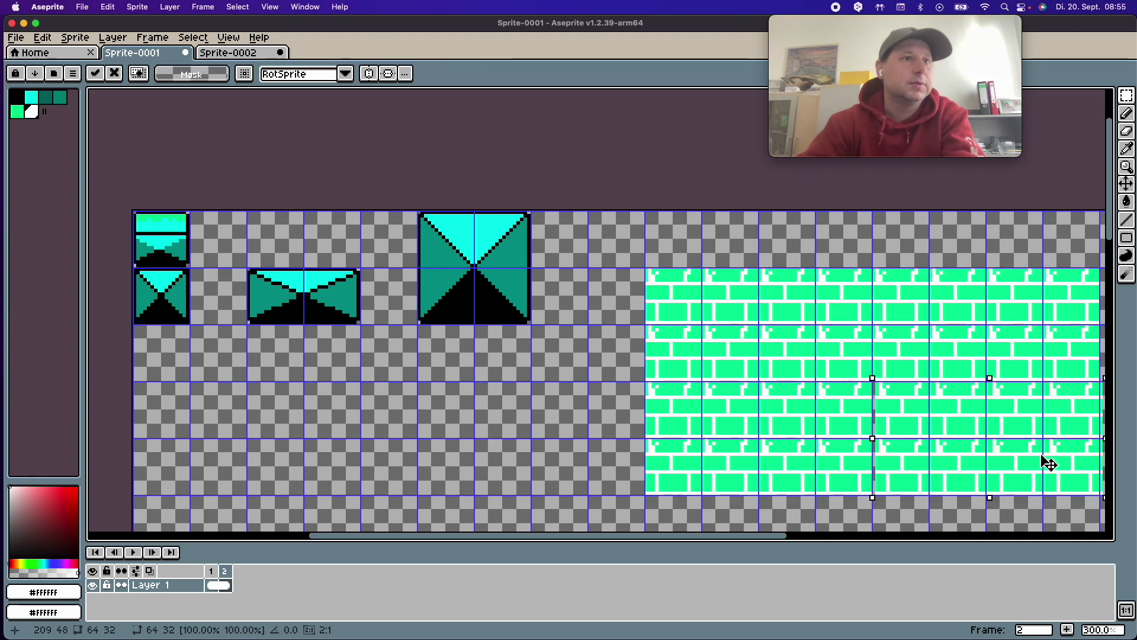
drag(773, 541, 855, 536)
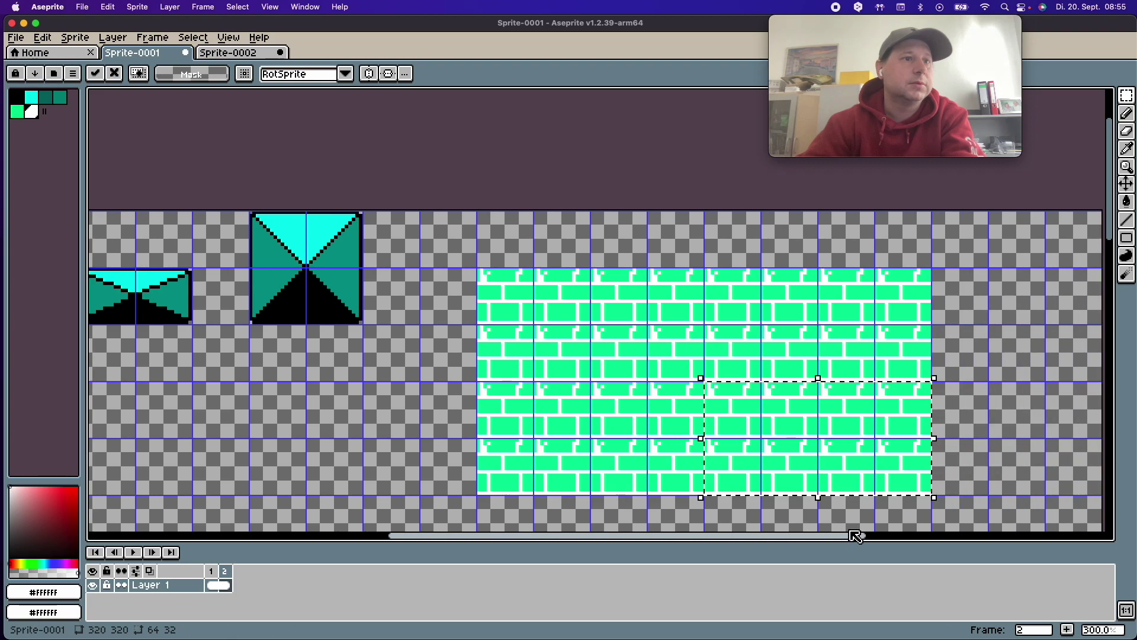
click(939, 465)
drag(1109, 237, 1007, 320)
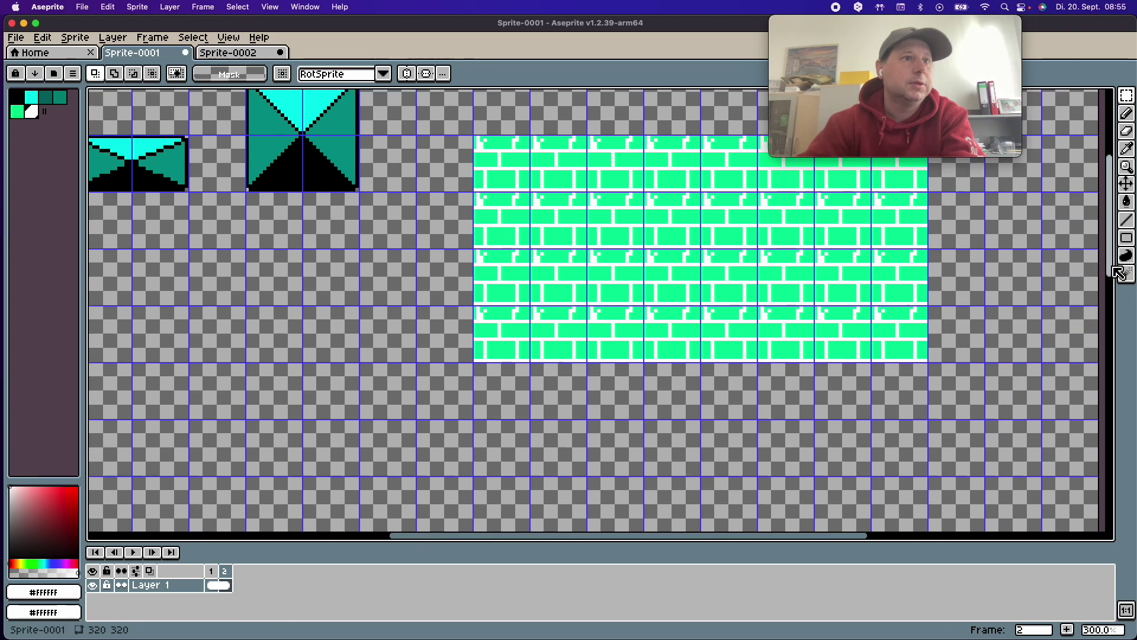
- Duplicate a four-by-two brick section beside the wall, nudge it into alignment and deselect
drag(477, 90, 699, 197)
drag(591, 198, 603, 398)
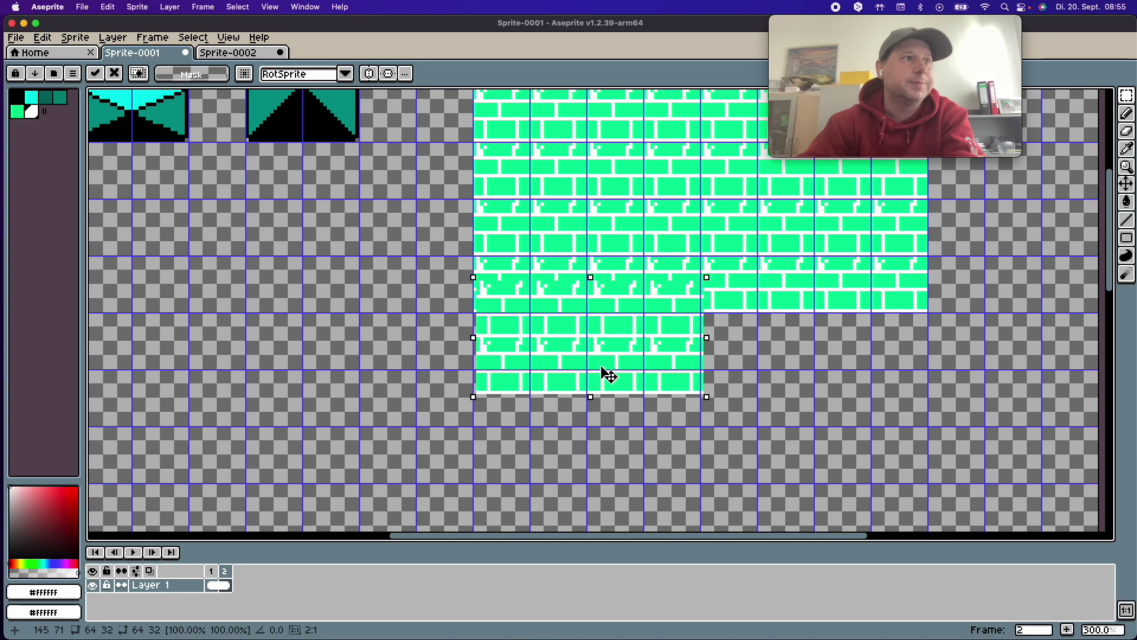
drag(603, 401, 867, 393)
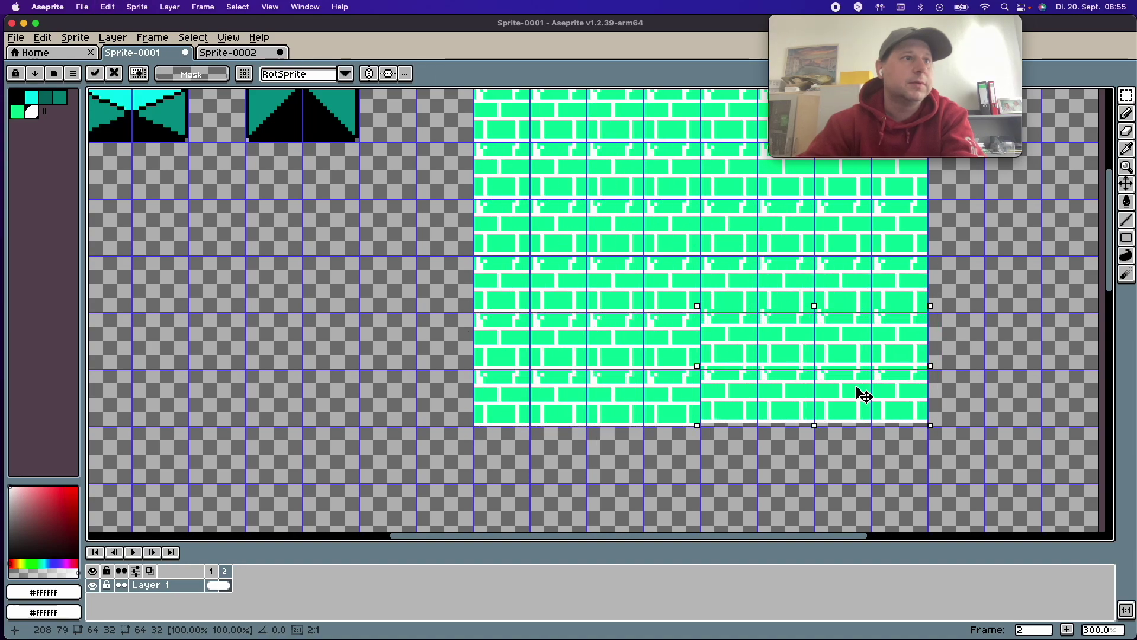
key(Down)
key(ctrl+d)
scroll(794, 342, down, 5)
scroll(794, 342, up, 5)
drag(769, 537, 776, 538)
scroll(769, 495, up, 1)
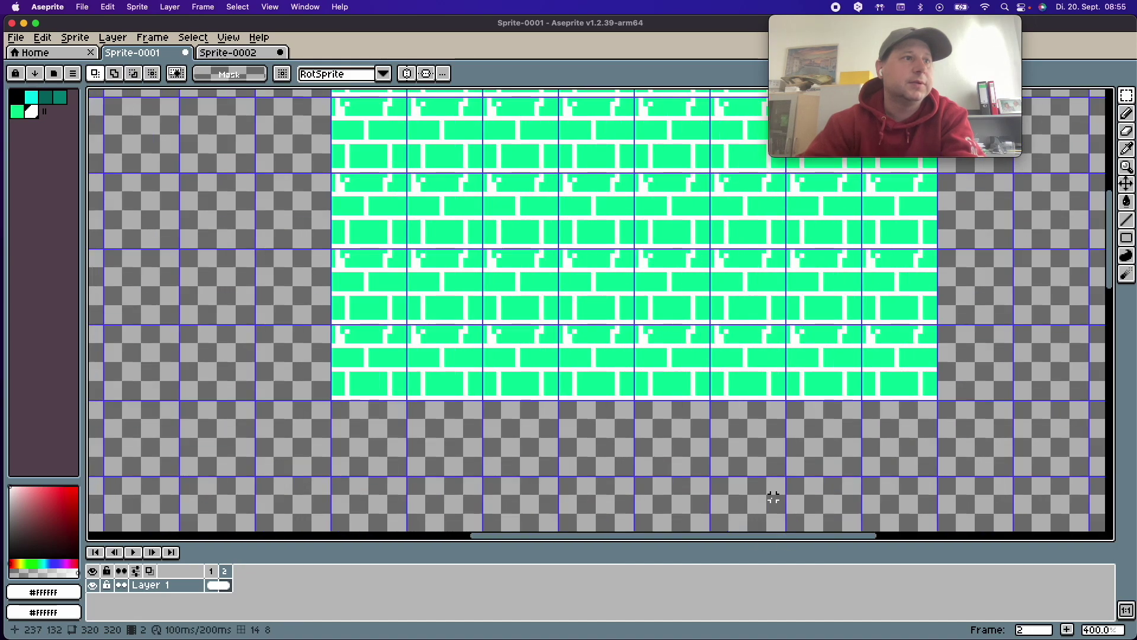
scroll(772, 498, down, 2)
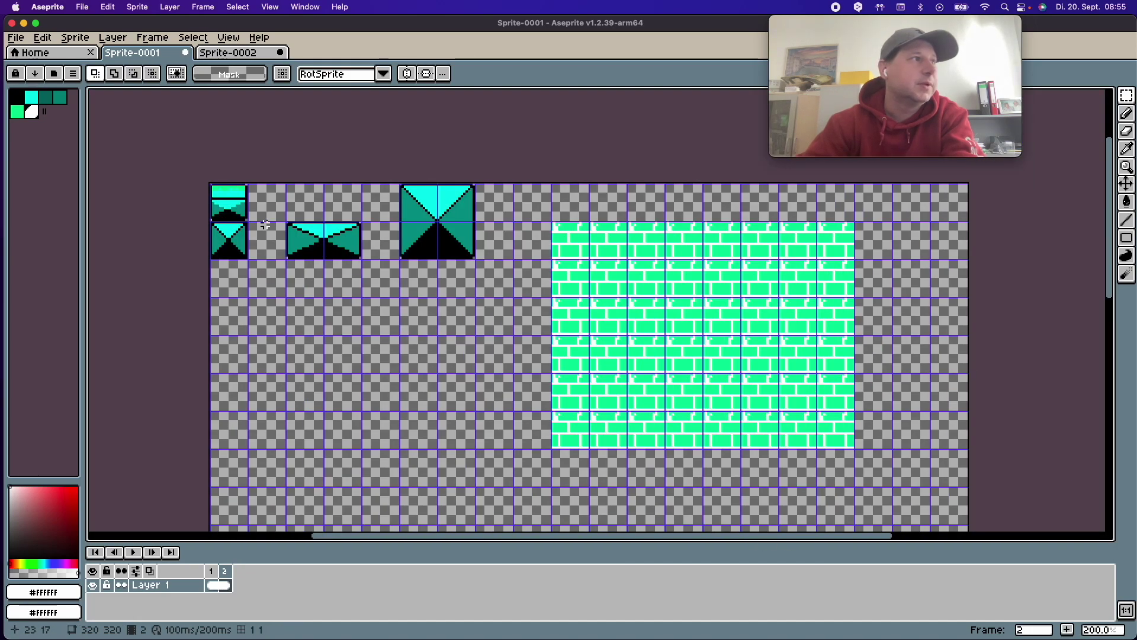
- Select the stacked two-tile platform piece and paste four copies near the brick wall
scroll(218, 191, down, 2)
scroll(218, 192, up, 3)
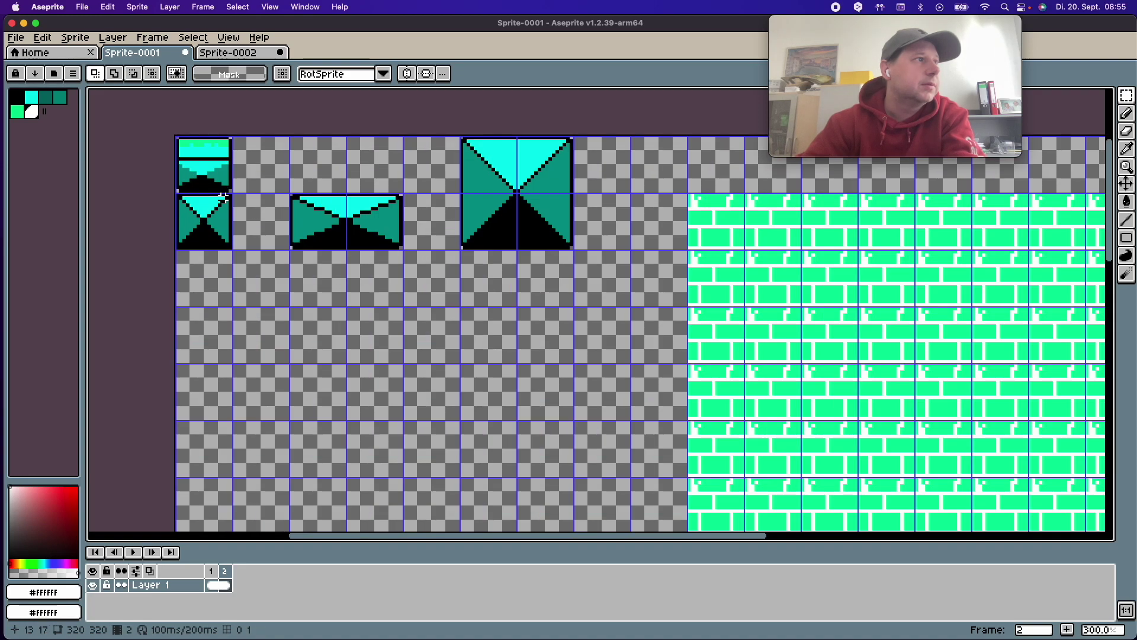
scroll(217, 179, up, 1)
drag(166, 123, 231, 263)
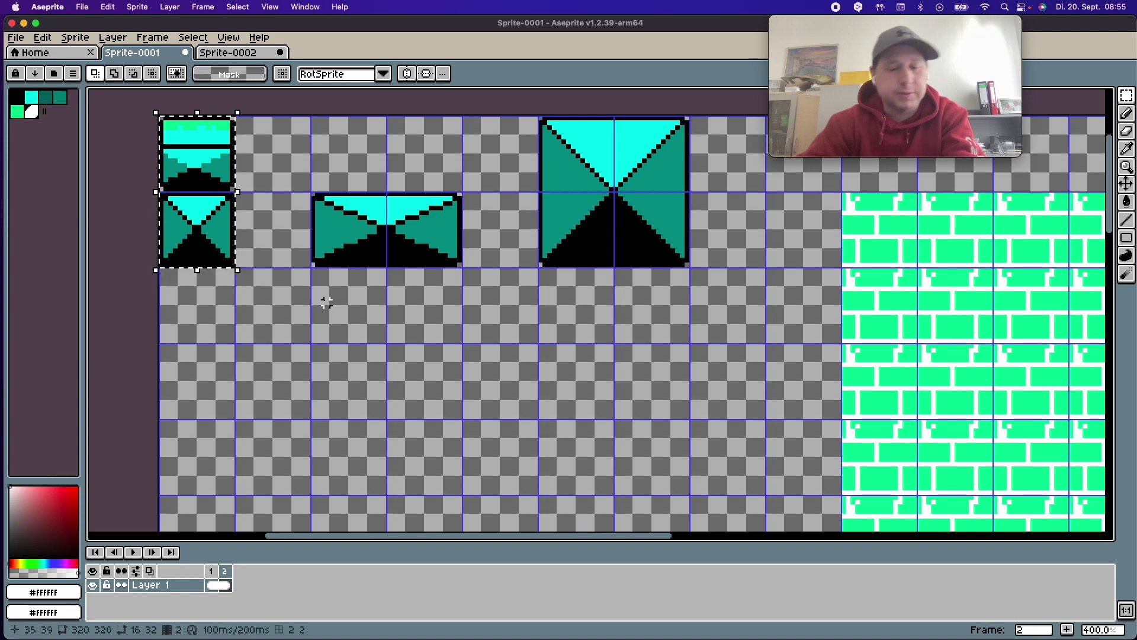
key(super+t)
drag(215, 223, 752, 428)
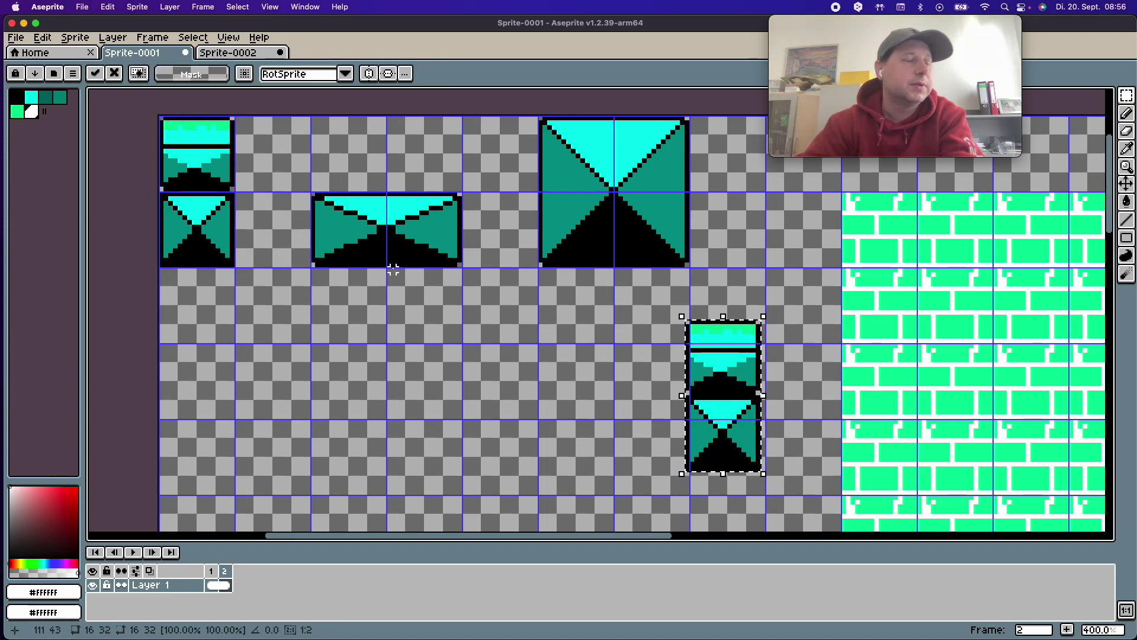
key(super+v)
mouse_move(255, 261)
mouse_down()
mouse_move(302, 296)
mouse_move(615, 447)
mouse_up()
key(super+v)
drag(216, 223, 507, 414)
key(super+v)
drag(216, 224, 423, 423)
- Set one platform piece at the wall's lower-left corner with another beside it
scroll(689, 452, down, 2)
scroll(689, 452, up, 1)
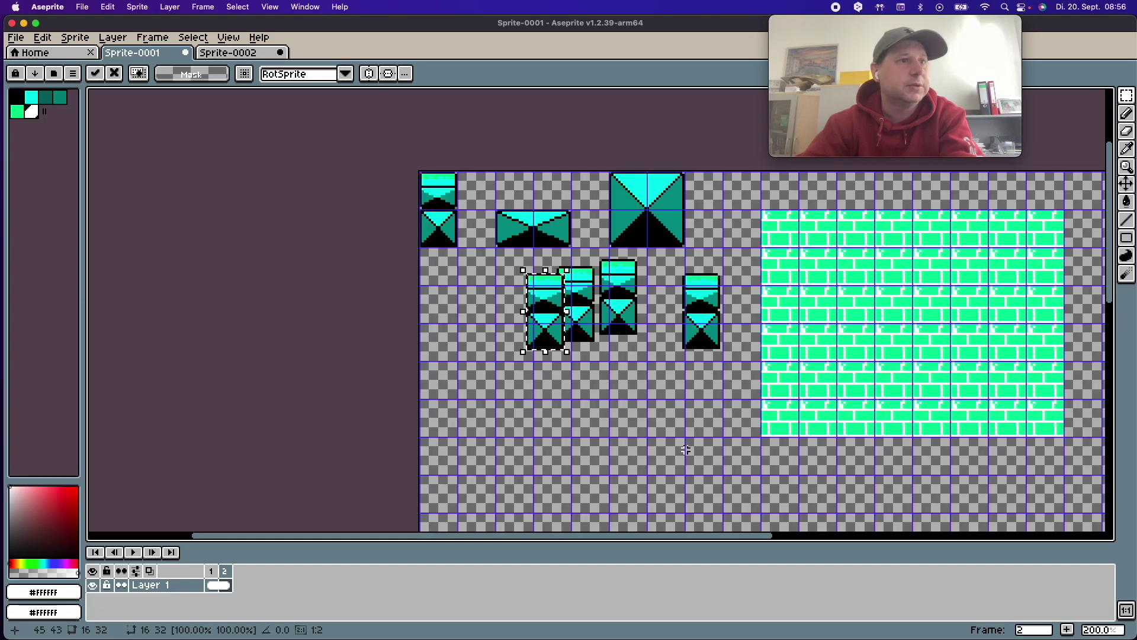
mouse_move(550, 335)
mouse_down()
mouse_move(855, 419)
mouse_move(786, 419)
mouse_up()
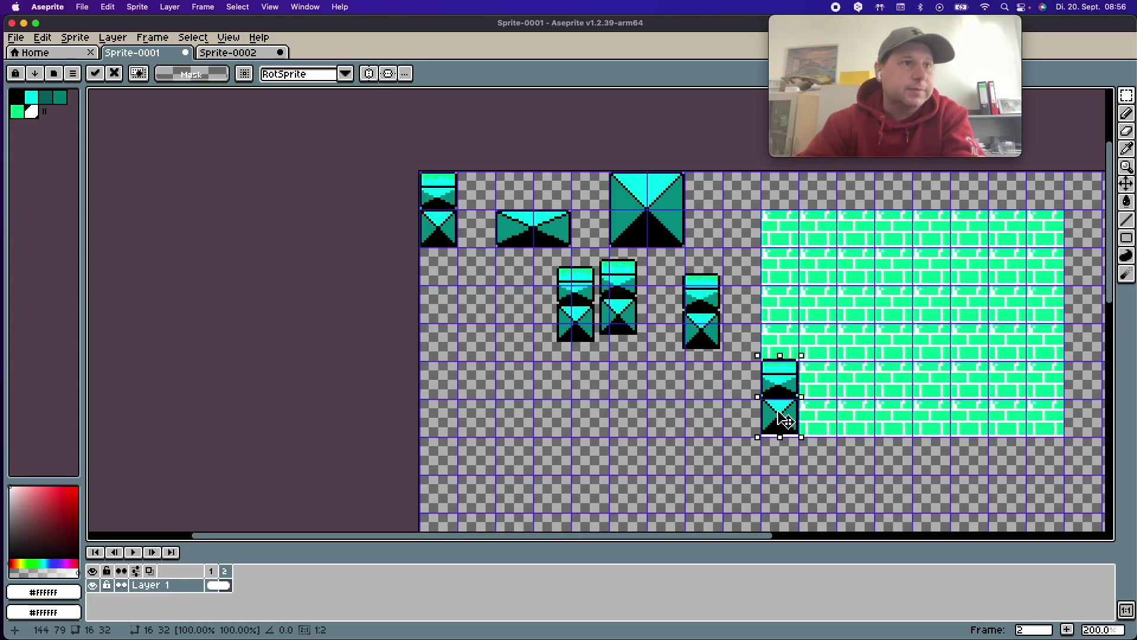
key(super+d)
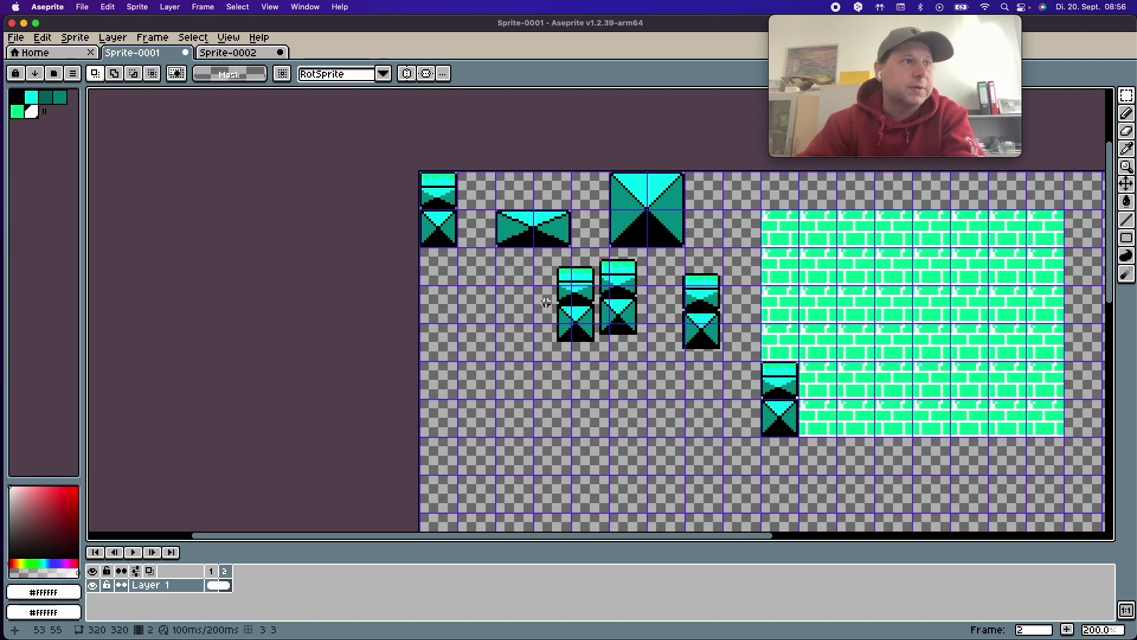
drag(557, 268, 596, 341)
click(585, 329)
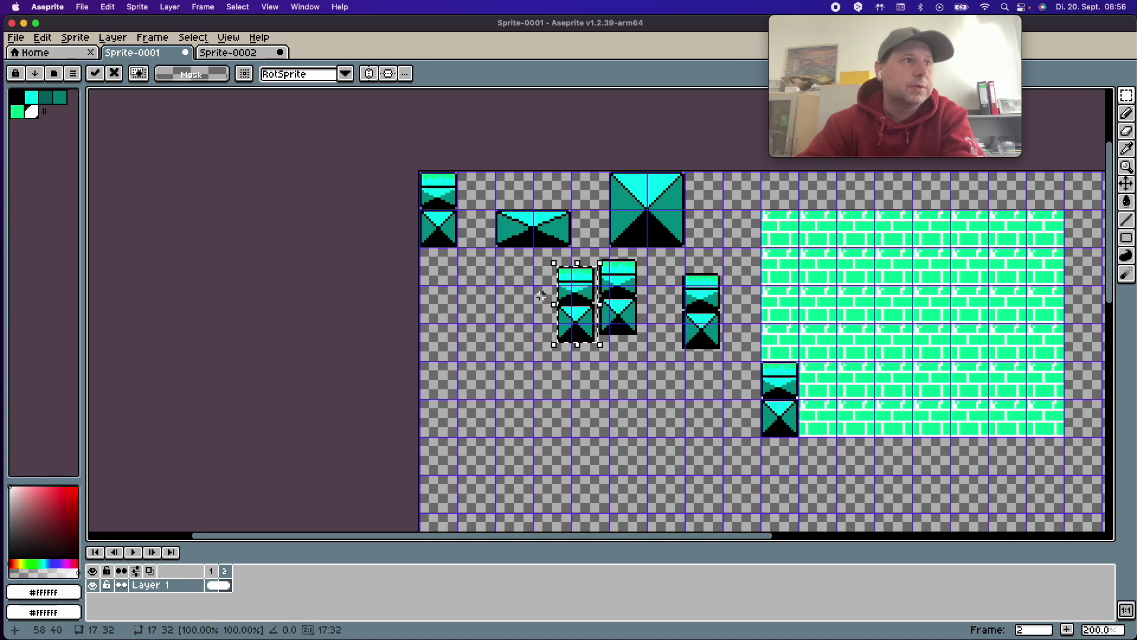
click(544, 296)
mouse_move(557, 268)
mouse_down()
mouse_move(591, 338)
mouse_move(825, 424)
mouse_up()
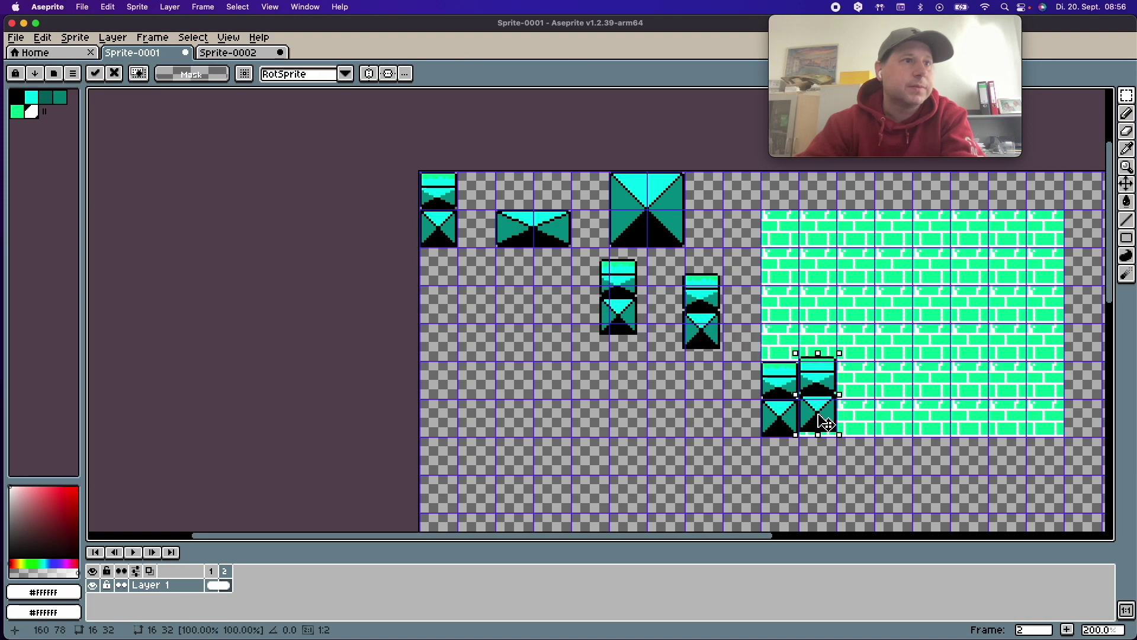
click(676, 411)
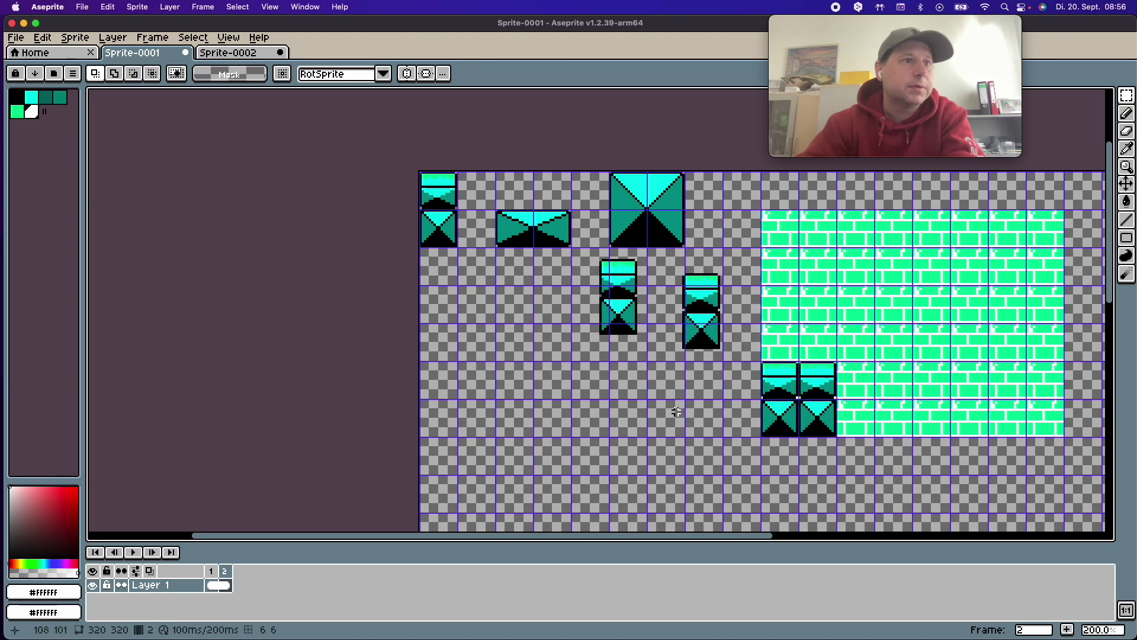
- Raise the middle platform piece as a higher step and reposition the last loose piece
drag(599, 259, 635, 331)
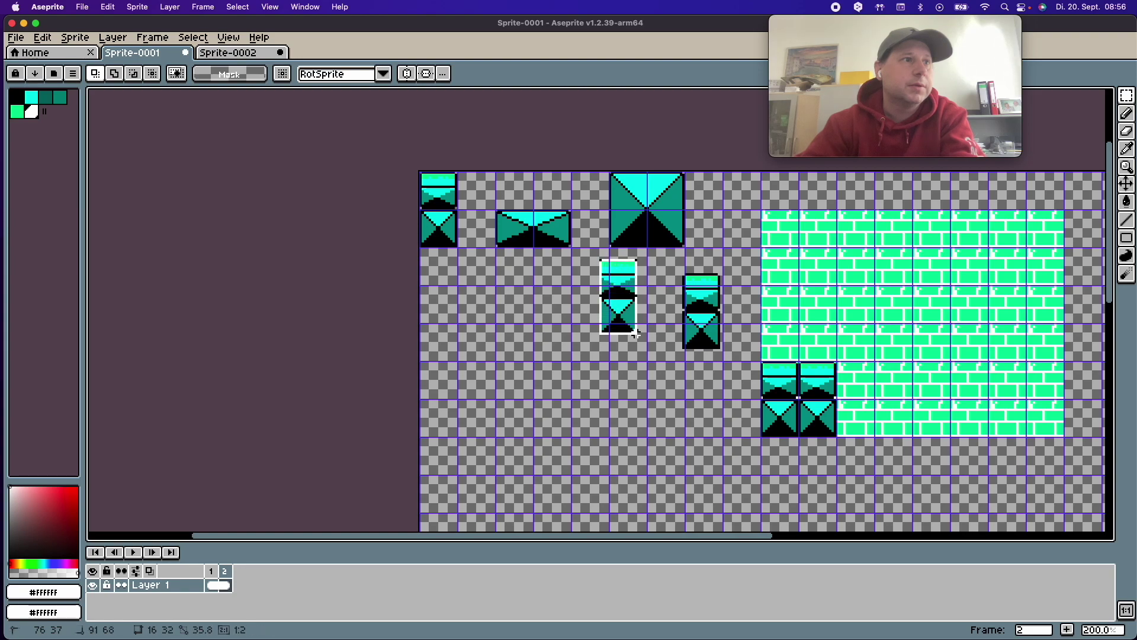
drag(627, 322, 865, 386)
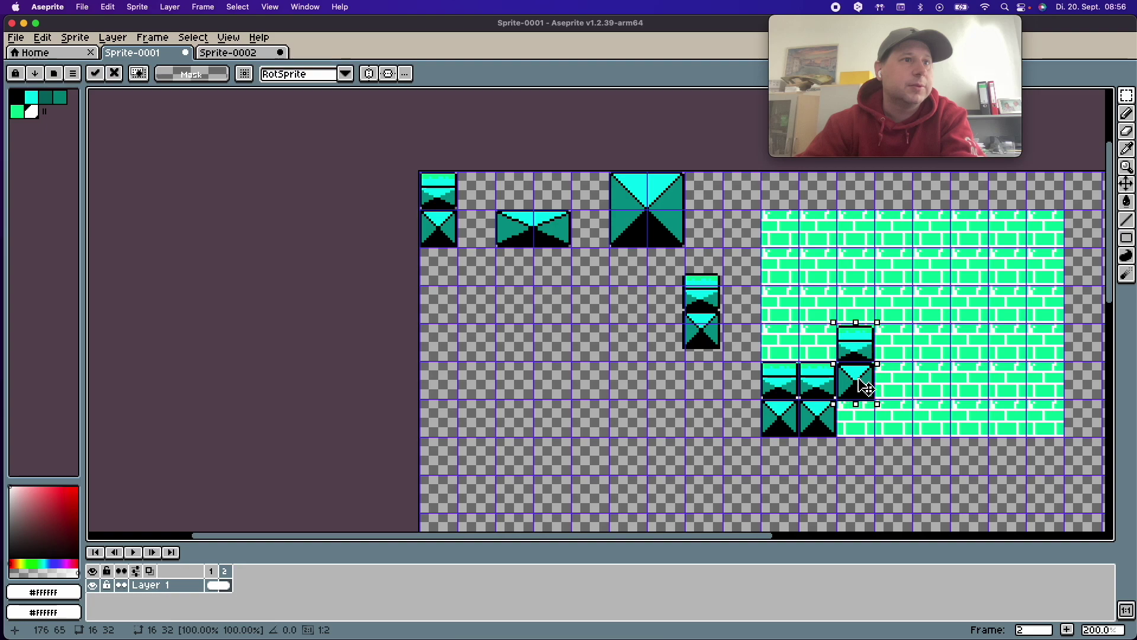
click(626, 386)
drag(686, 277, 712, 330)
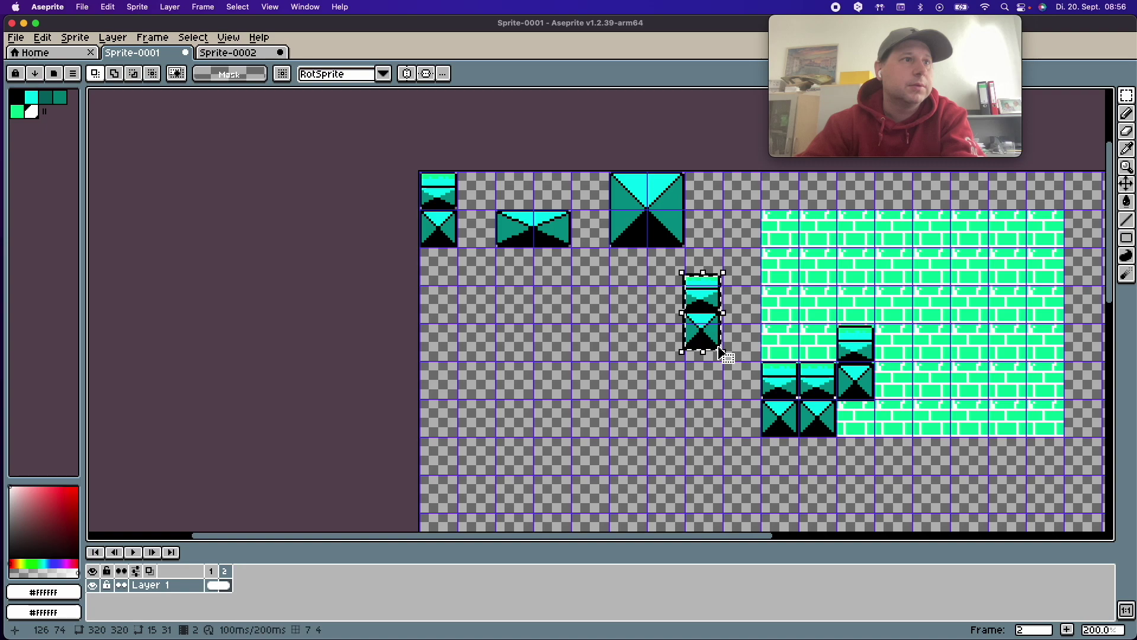
mouse_move(704, 330)
mouse_down()
mouse_move(700, 370)
mouse_move(705, 331)
mouse_up()
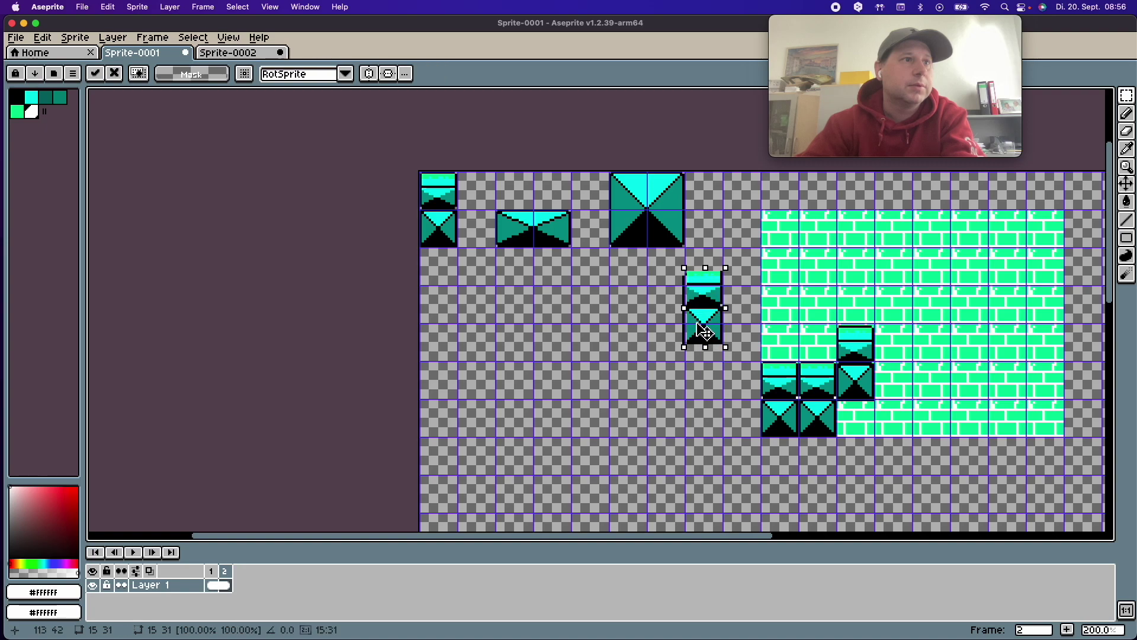
click(614, 379)
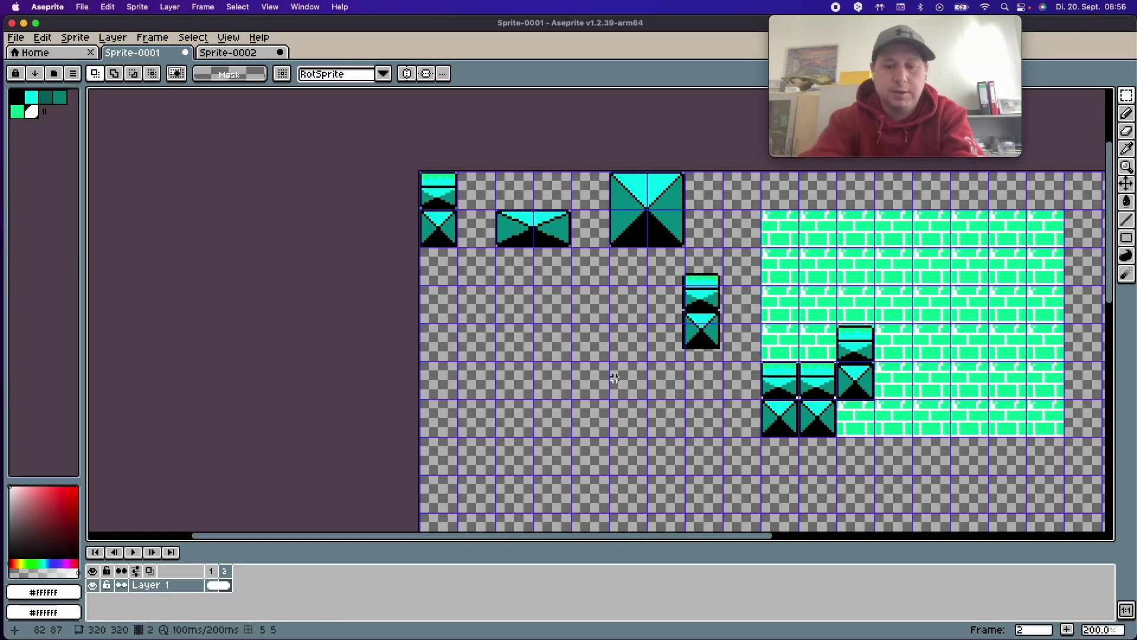
scroll(690, 305, down, 2)
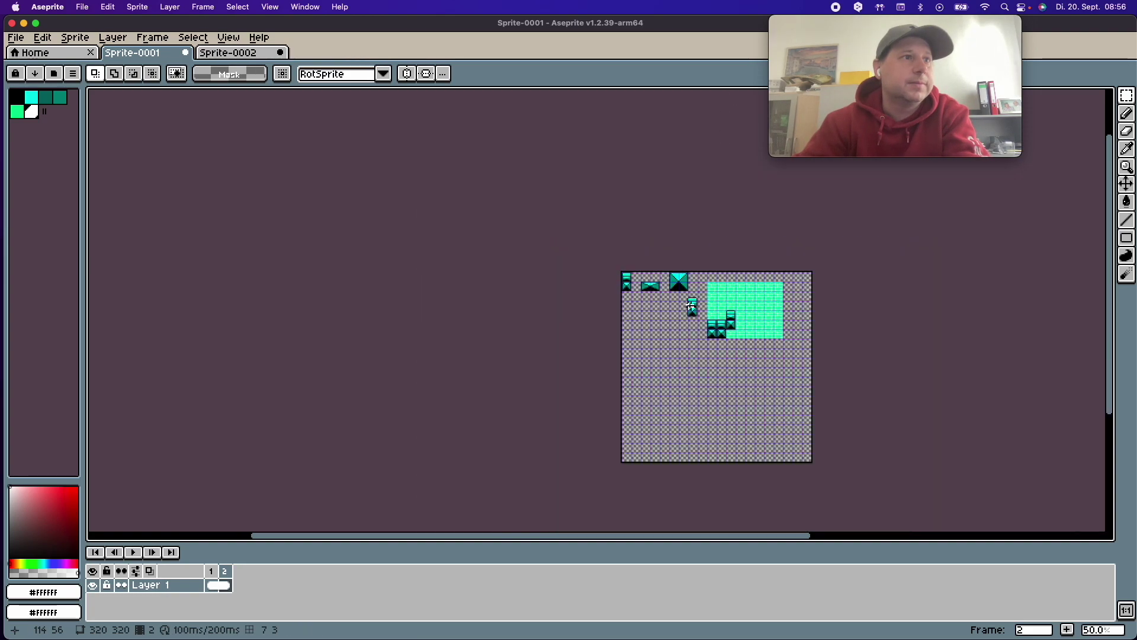
- Select the loose two-tile platform piece and drag it back into the sprite
scroll(691, 305, up, 4)
drag(674, 233, 747, 382)
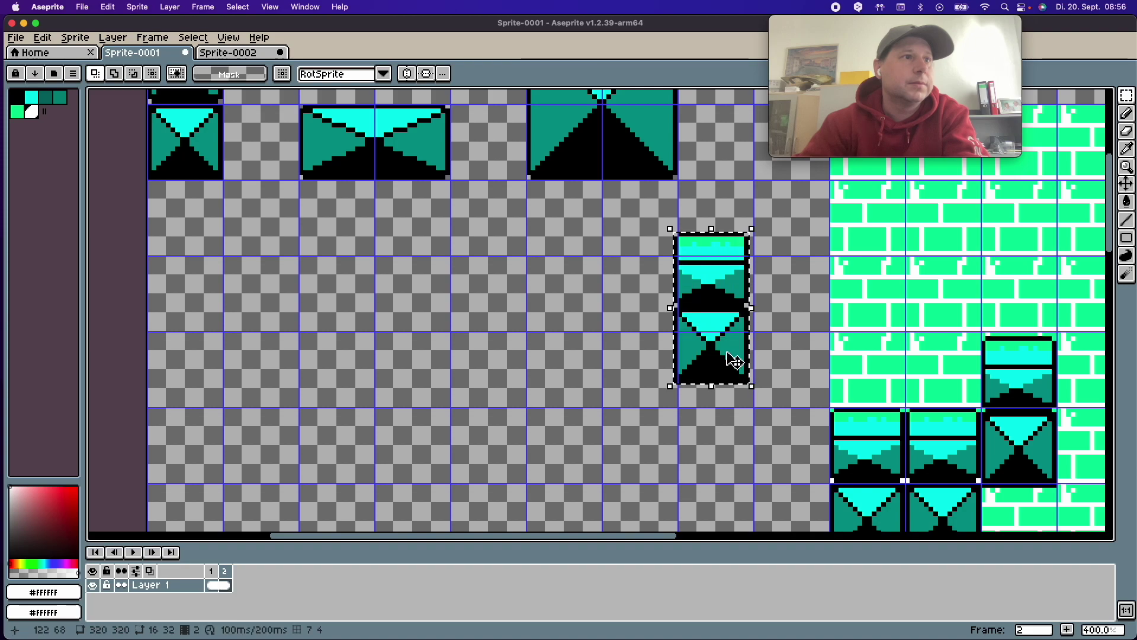
mouse_move(718, 356)
mouse_down()
mouse_move(1078, 574)
mouse_move(589, 574)
mouse_up()
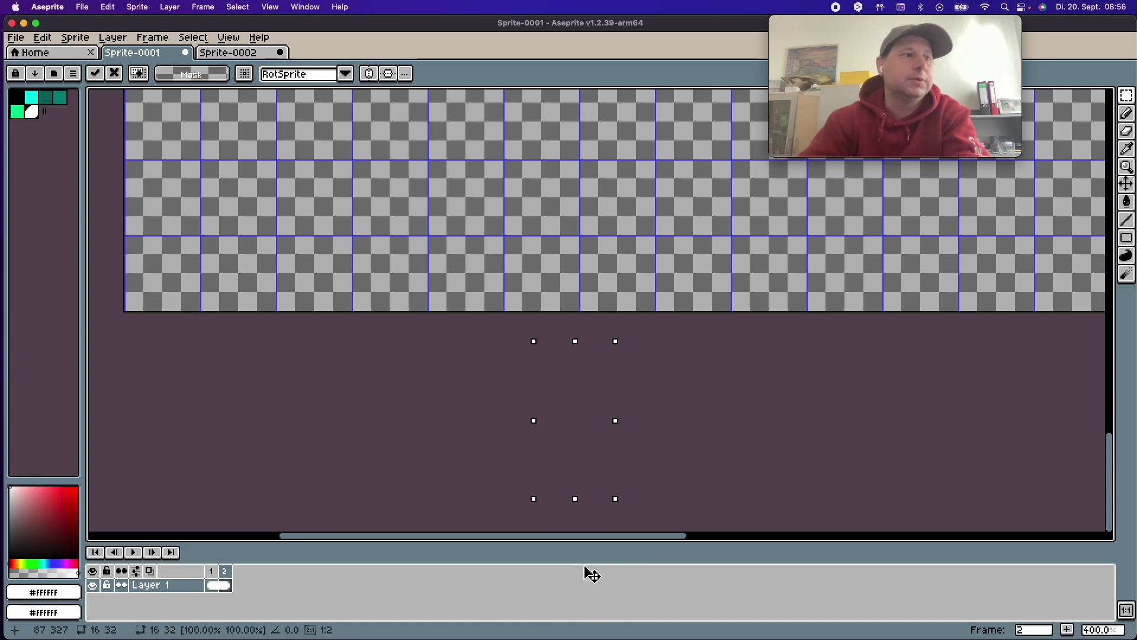
scroll(647, 367, up, 5)
scroll(647, 372, down, 3)
scroll(646, 305, down, 6)
scroll(640, 311, up, 3)
scroll(656, 332, up, 2)
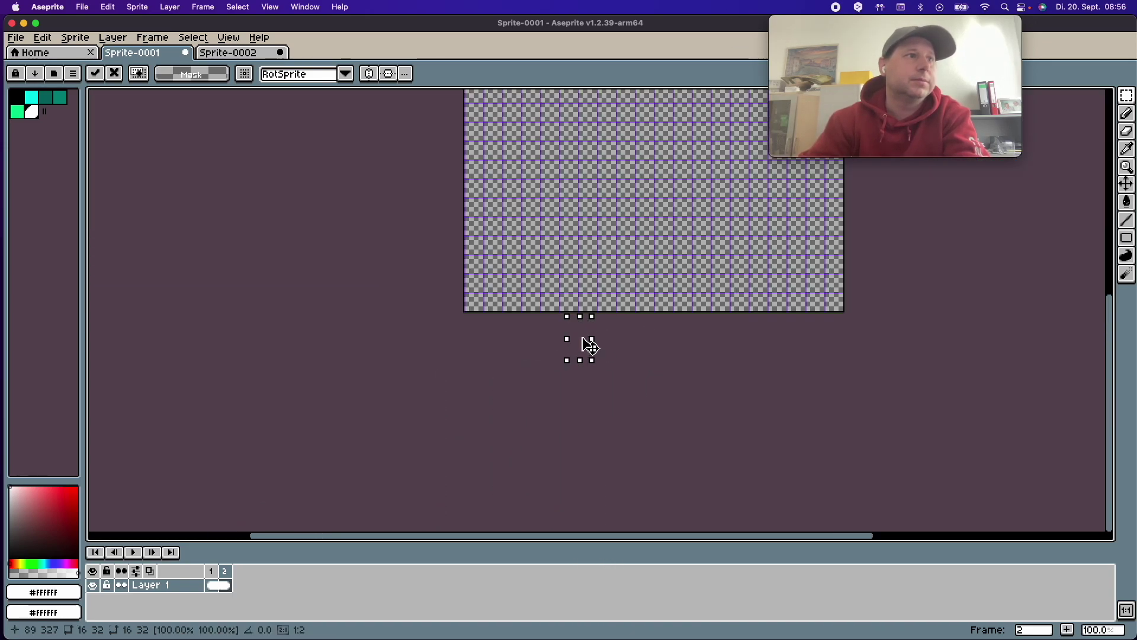
scroll(637, 193, up, 1)
mouse_move(590, 349)
mouse_down()
mouse_move(637, 193)
mouse_move(681, 141)
mouse_up()
scroll(633, 220, down, 2)
- Align the raised two-tile block on the grid beside the lower tiles and commit it
scroll(658, 171, up, 1)
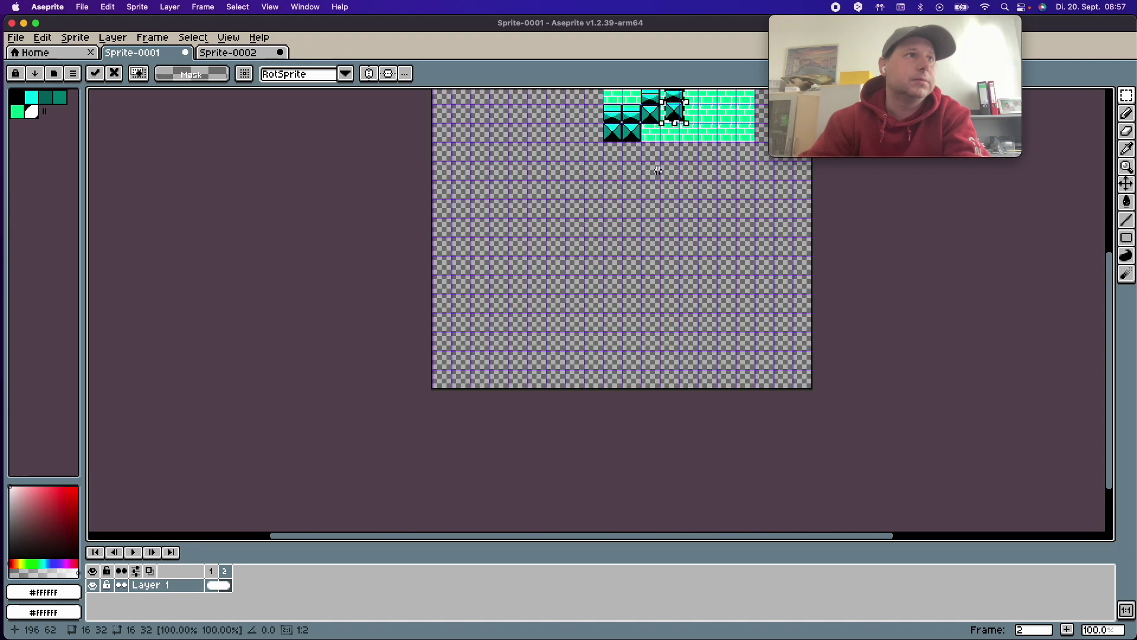
scroll(658, 171, up, 1)
scroll(1008, 208, up, 1)
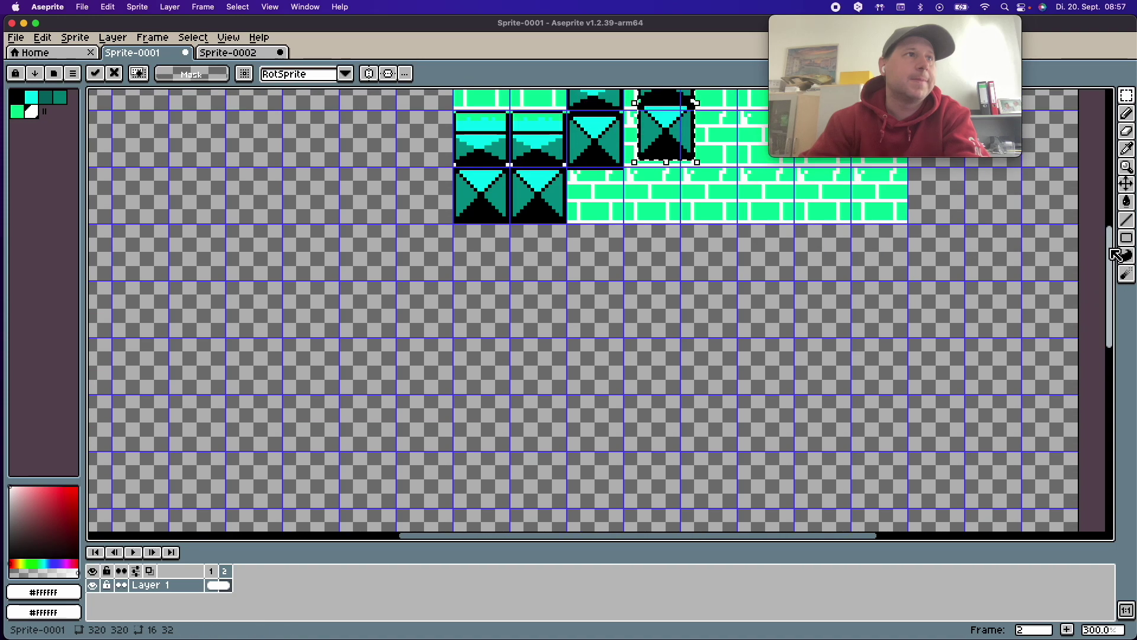
drag(1102, 278, 1041, 207)
drag(694, 301, 664, 309)
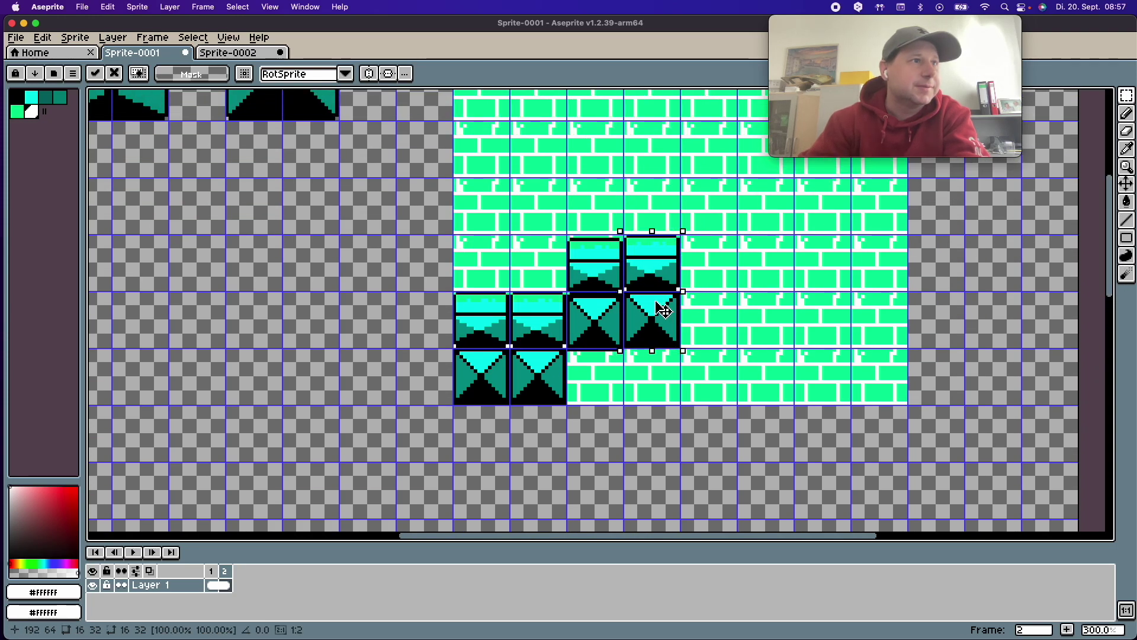
drag(664, 310, 662, 312)
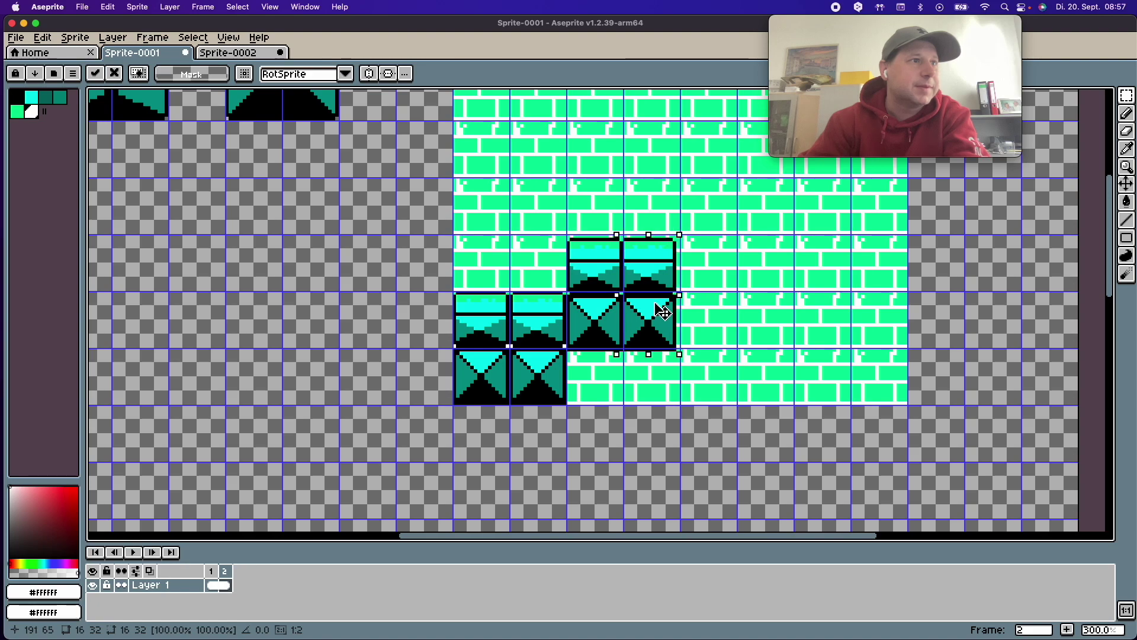
click(1009, 325)
scroll(624, 356, down, 2)
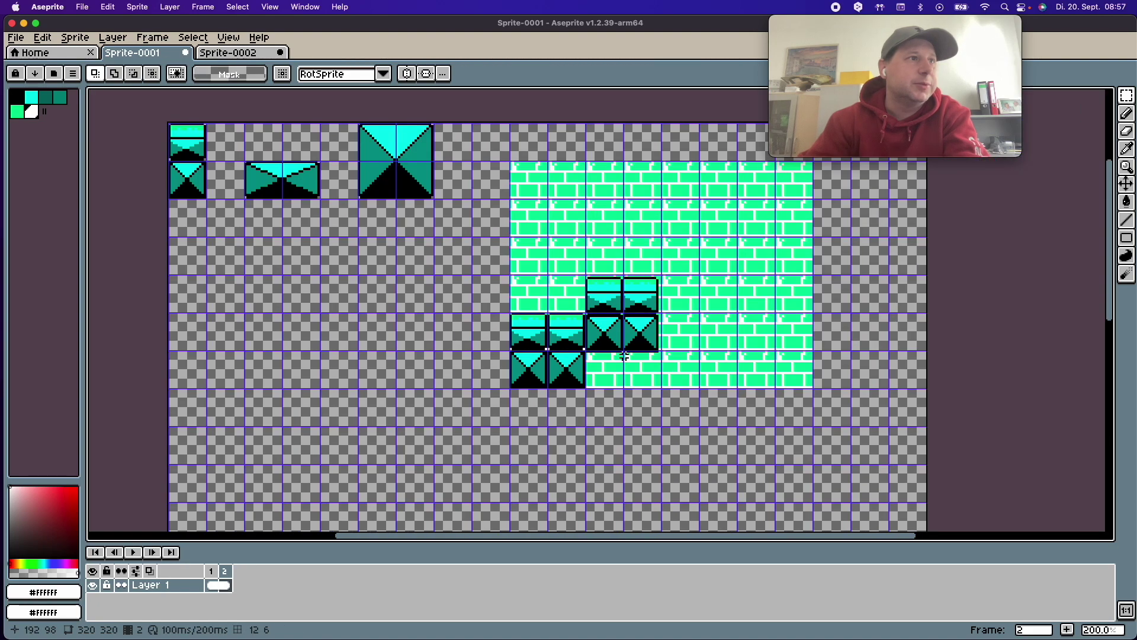
- Copy the wide platform tile into the wall's bottom row under the staircase
scroll(624, 356, down, 4)
scroll(521, 291, up, 2)
scroll(459, 252, up, 2)
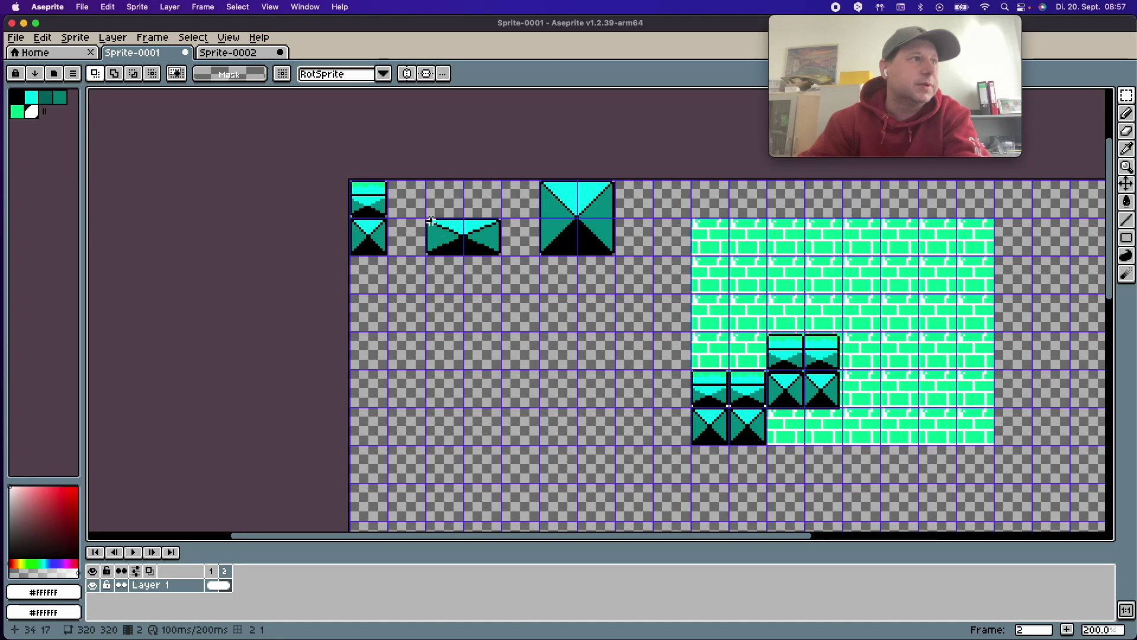
drag(424, 218, 487, 253)
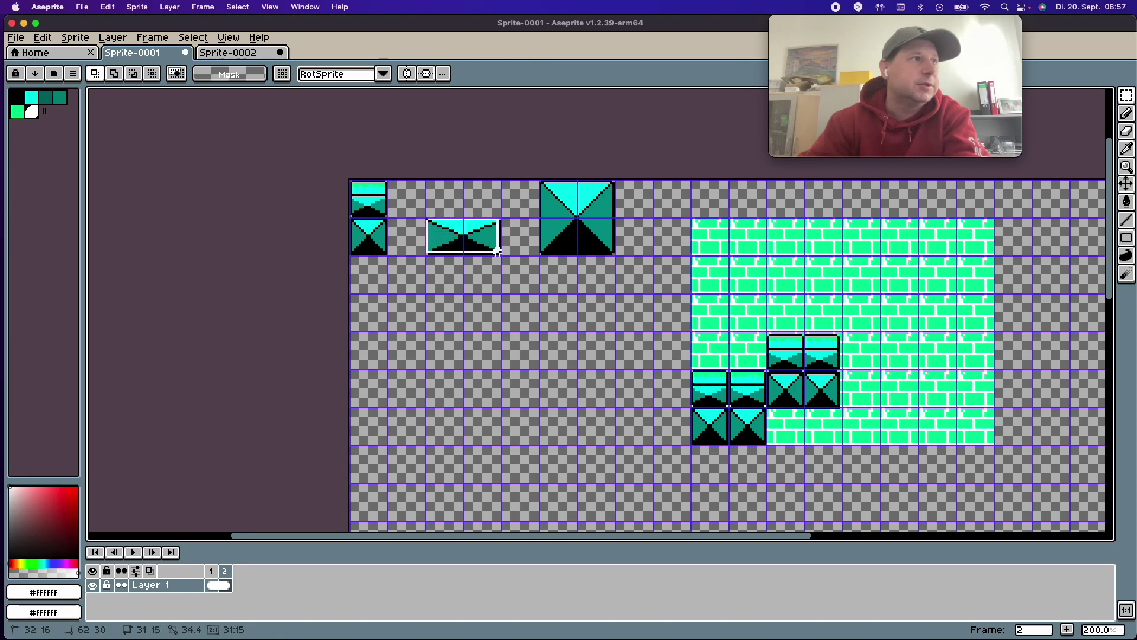
drag(503, 253, 503, 254)
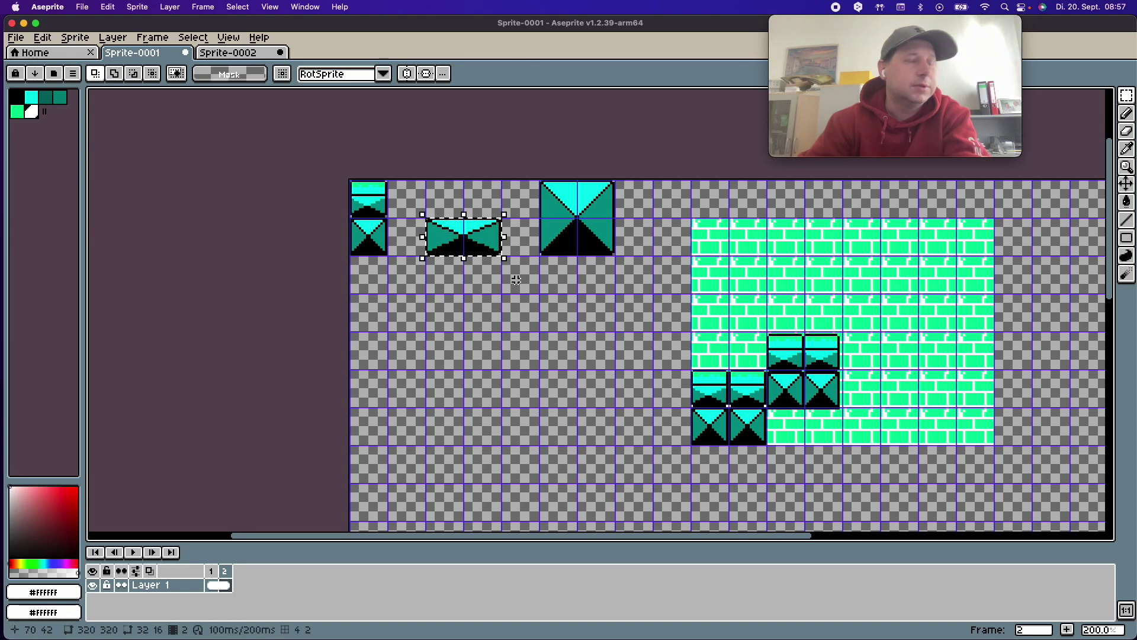
key(v)
drag(465, 253, 806, 445)
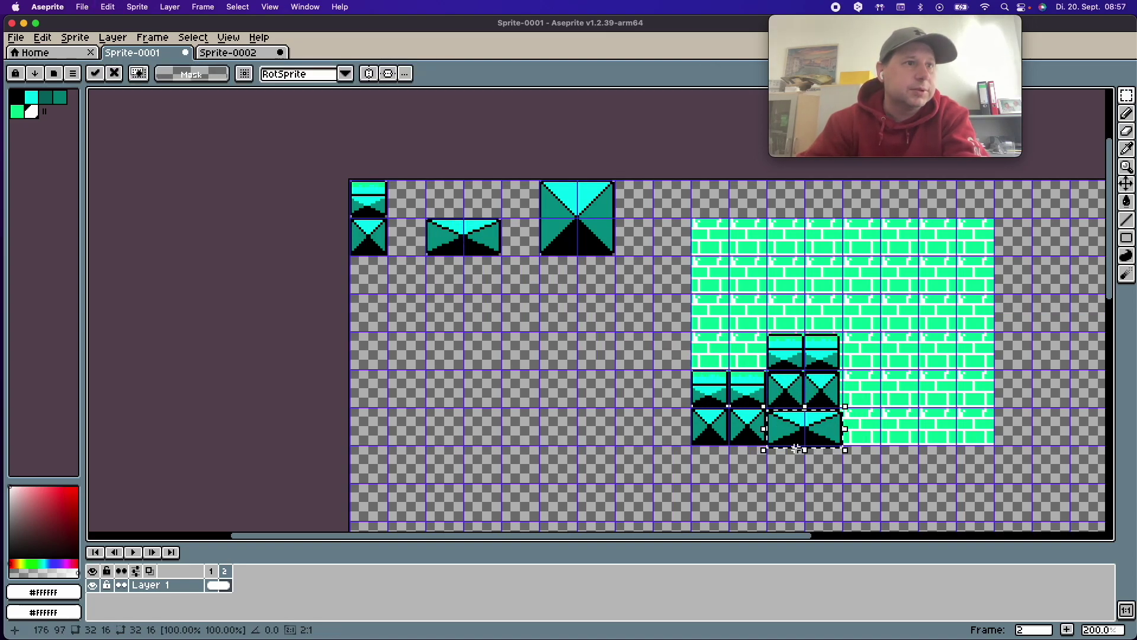
click(829, 485)
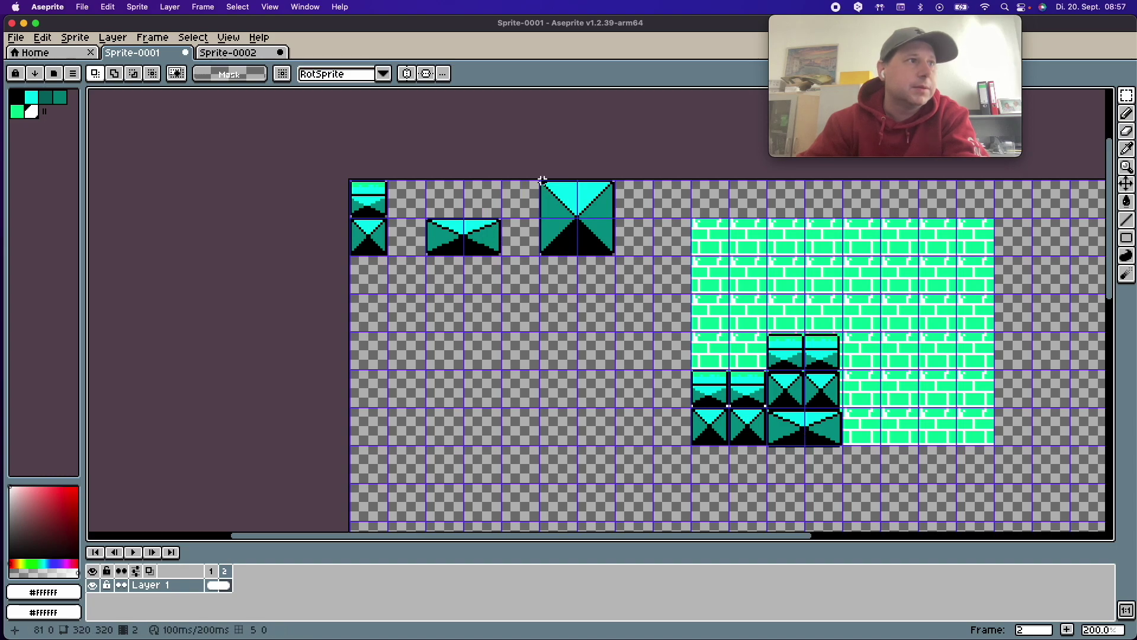
- Copy the large X-square tile to the brick wall's bottom-right corner
drag(541, 183, 613, 251)
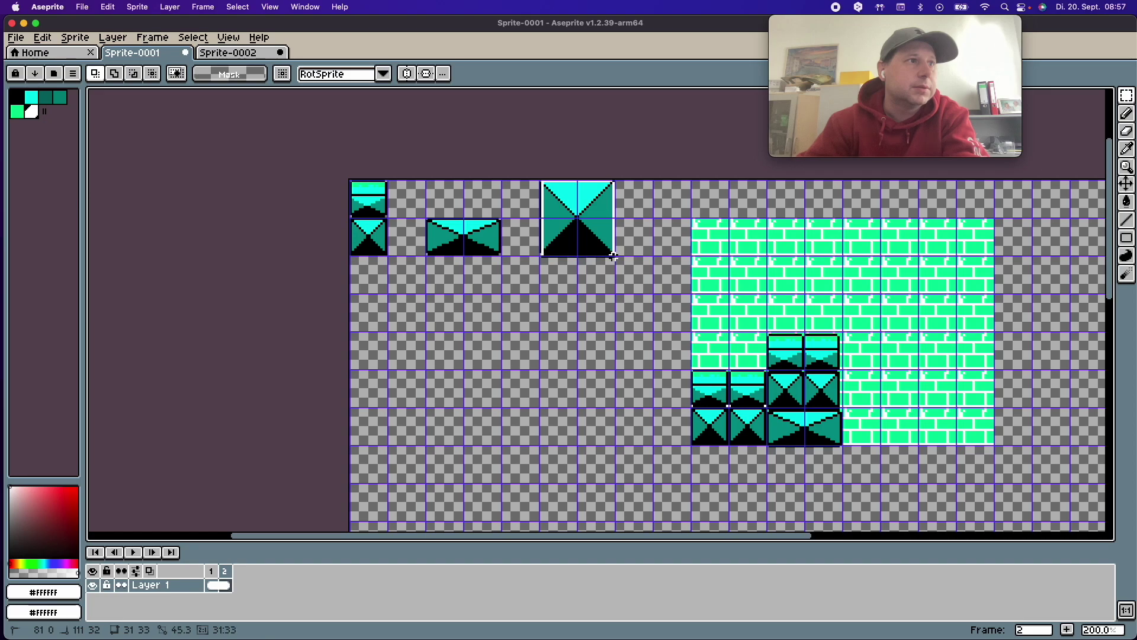
drag(613, 253, 614, 255)
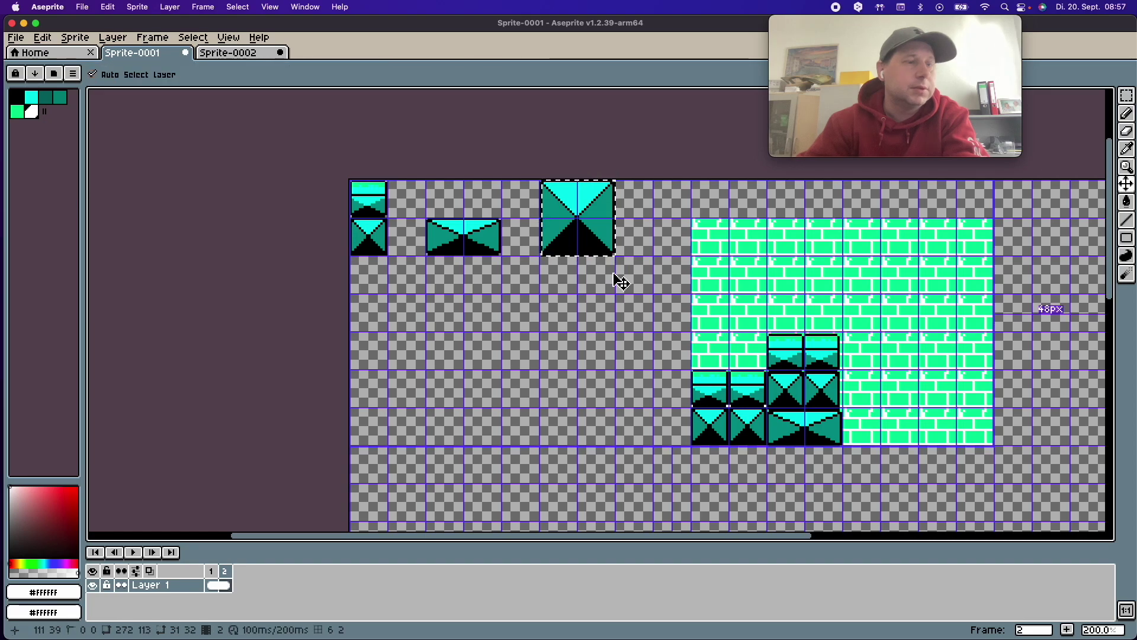
key(super+c)
key(super+v)
drag(622, 283, 969, 421)
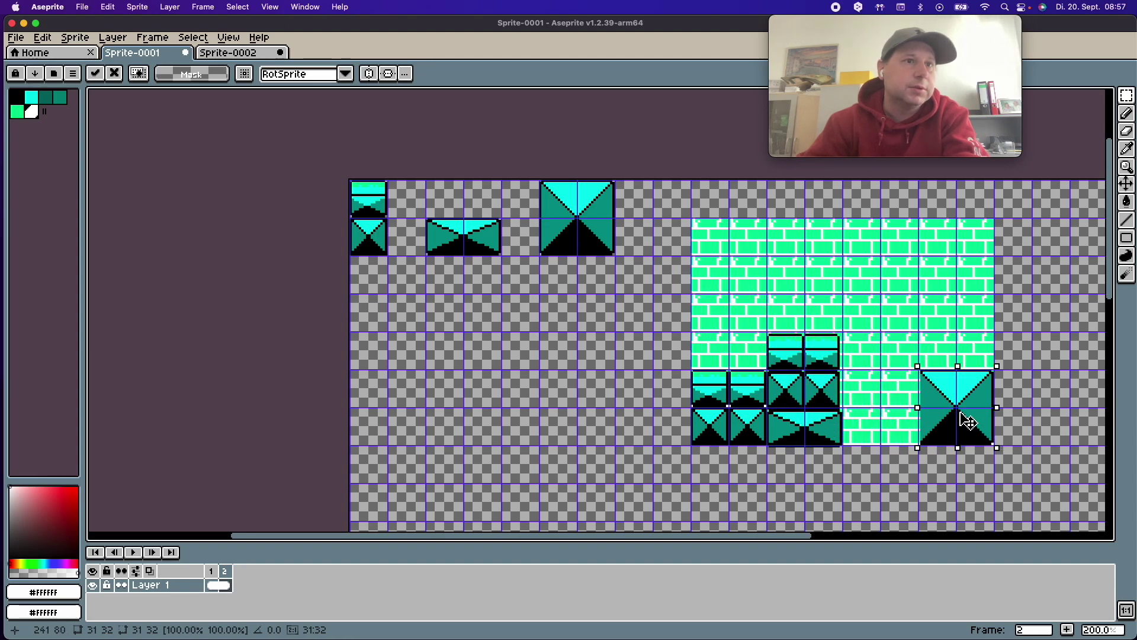
key(Return)
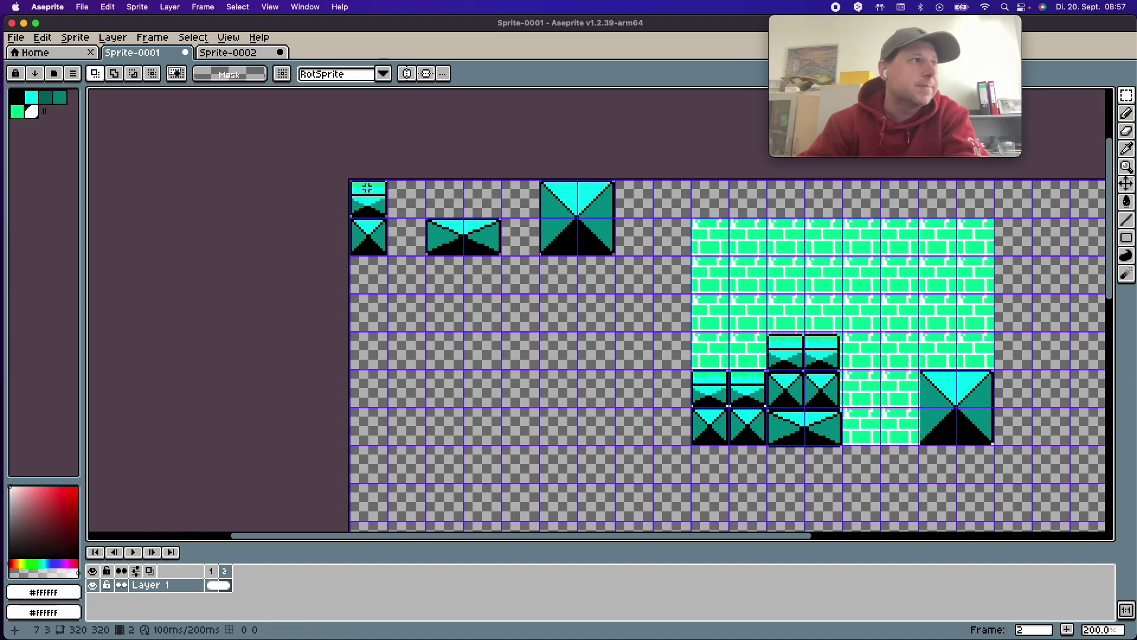
drag(350, 180, 388, 242)
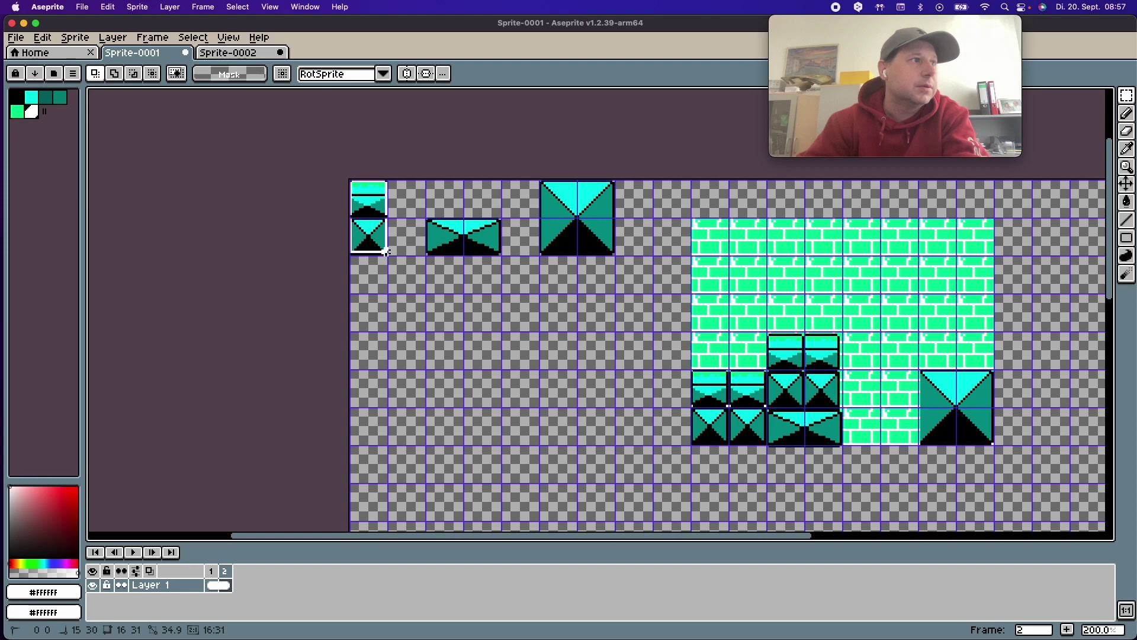
- Add four stacked hill-and-X tile copies extending the staircase toward the large tile
drag(384, 252, 388, 257)
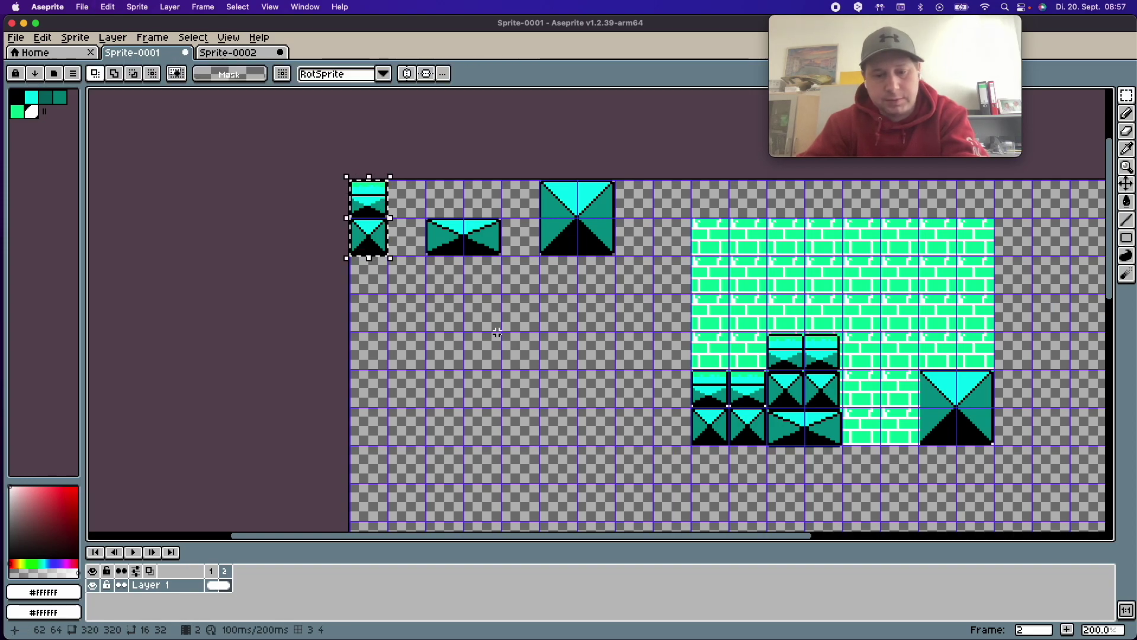
mouse_move(368, 235)
mouse_down()
mouse_move(899, 381)
mouse_move(988, 359)
mouse_move(983, 350)
mouse_up()
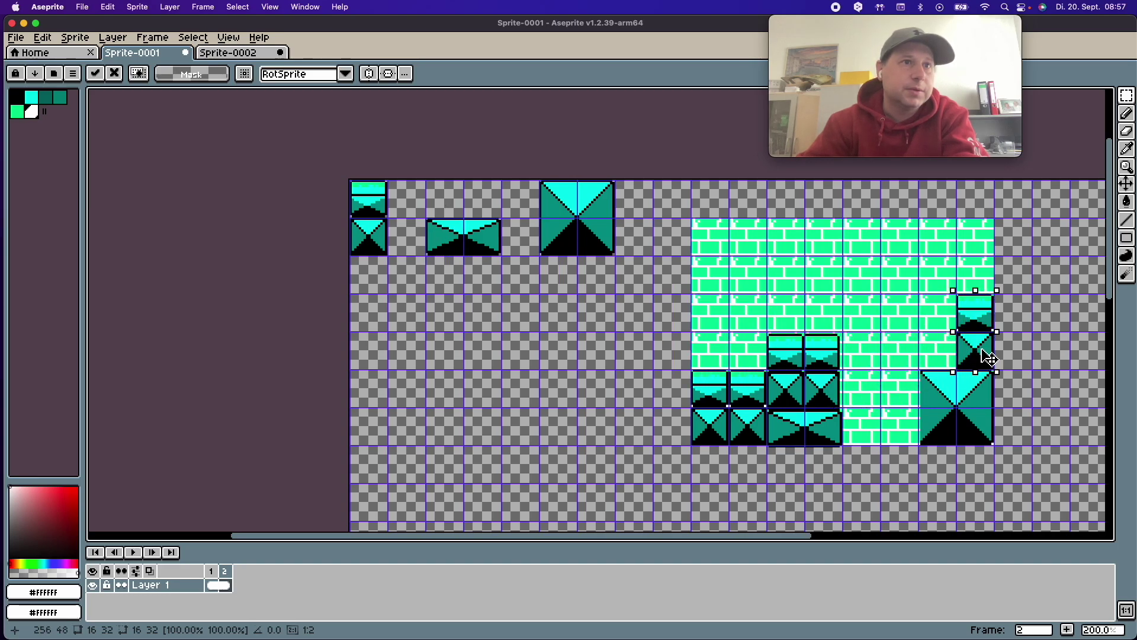
click(376, 234)
drag(376, 234, 950, 351)
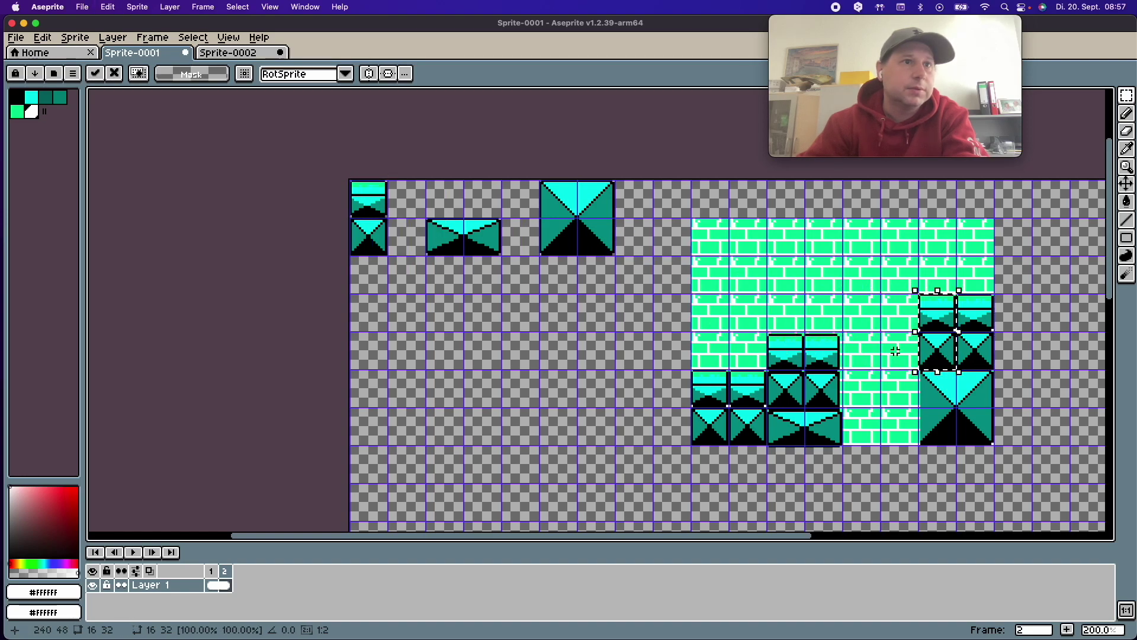
click(379, 234)
mouse_move(379, 234)
mouse_down()
mouse_move(764, 371)
mouse_move(870, 385)
mouse_up()
click(368, 235)
drag(369, 236, 897, 391)
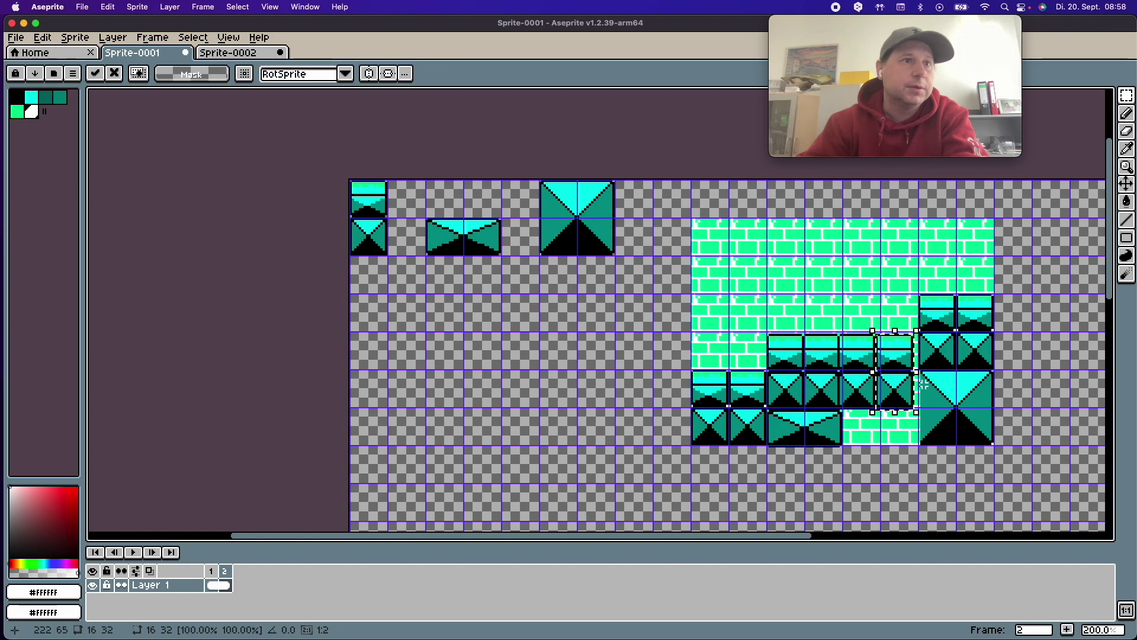
click(1038, 383)
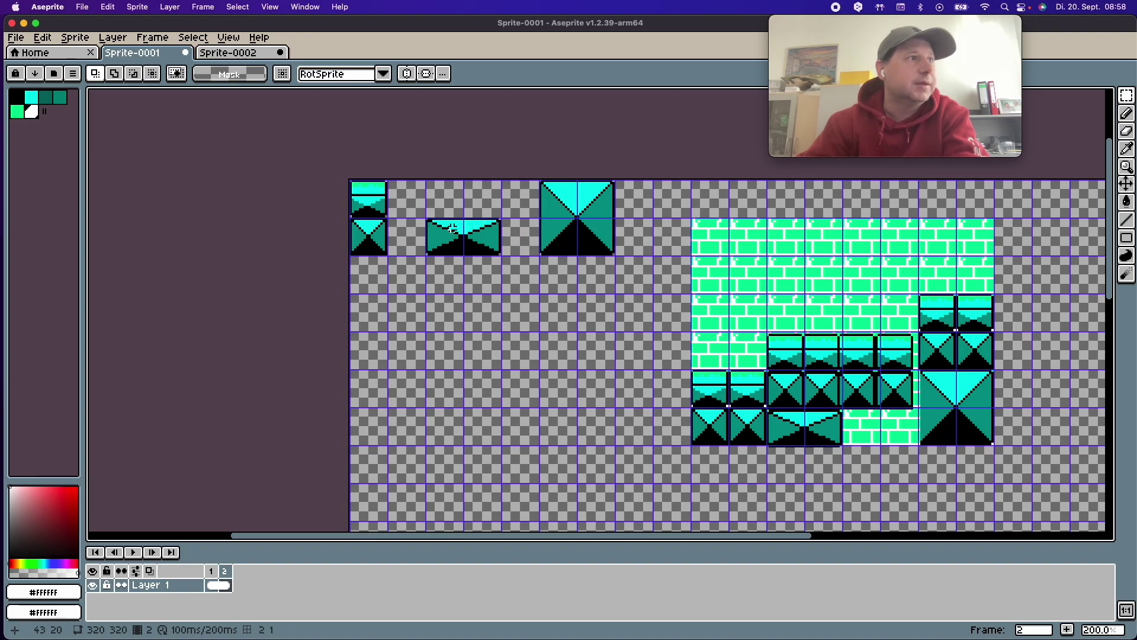
- Fill the bottom-row gap with a second copy of the wide platform tile
drag(425, 220, 497, 250)
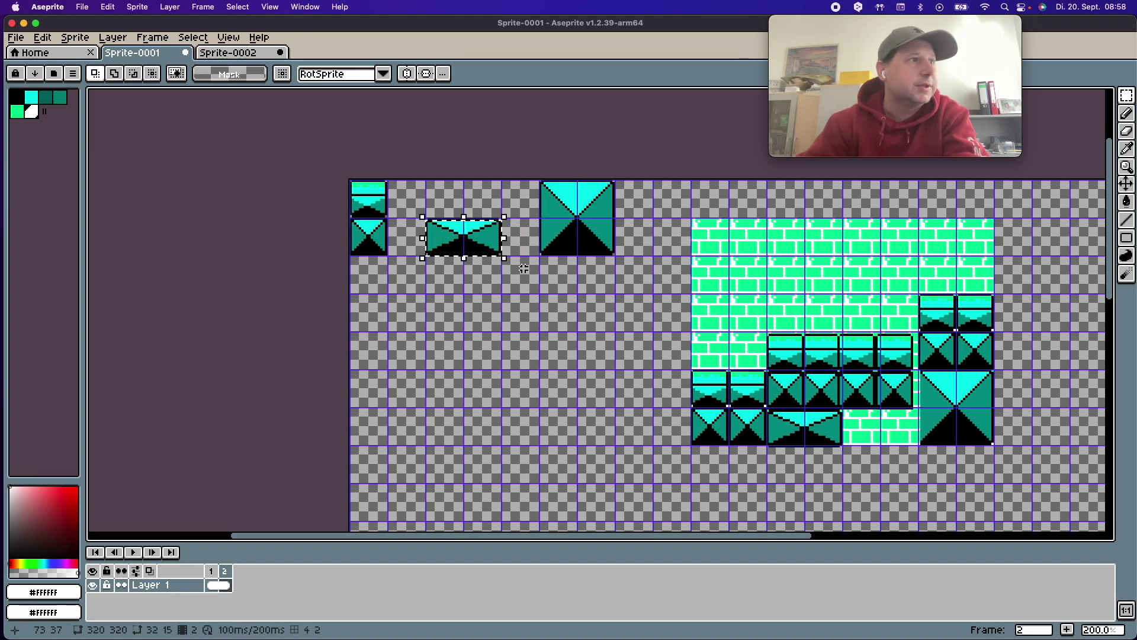
key(ctrl+t)
drag(507, 254, 894, 439)
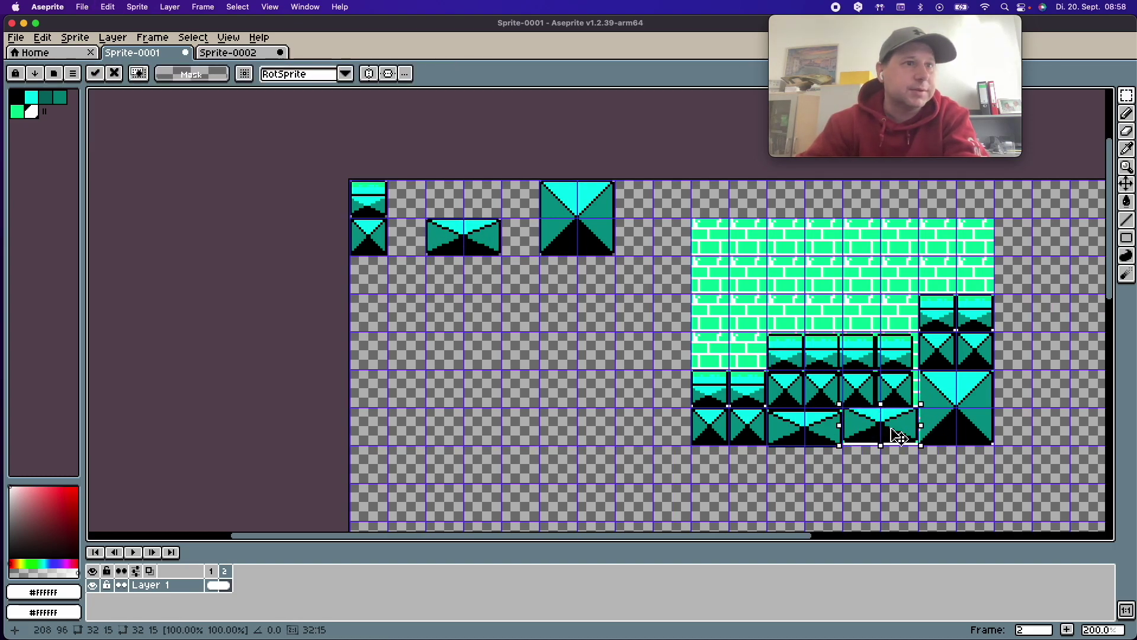
key(Return)
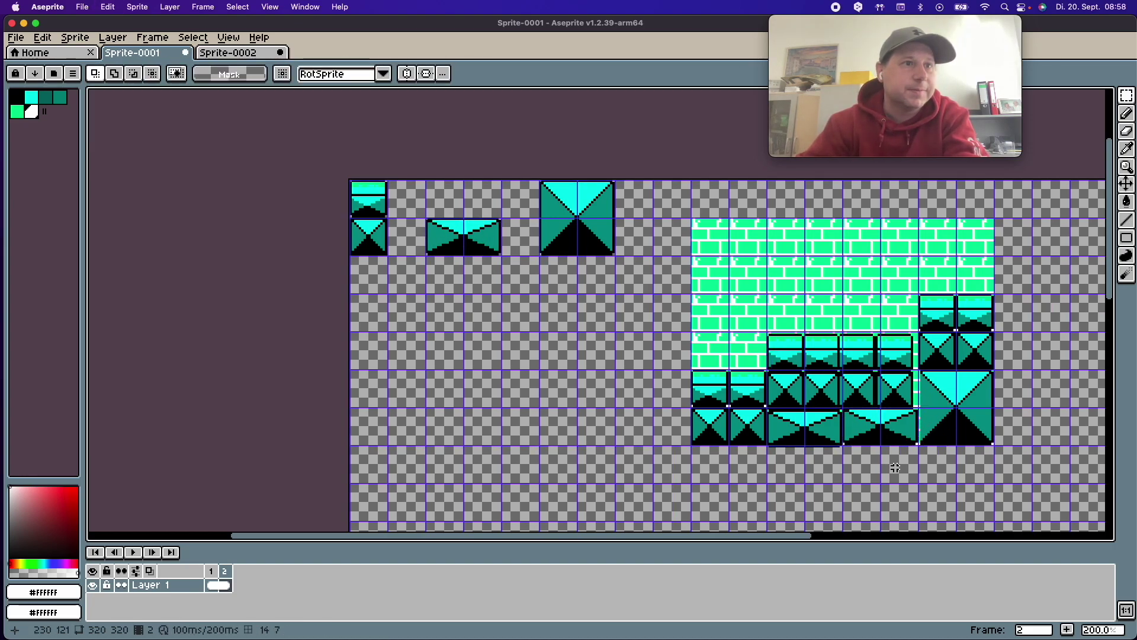
scroll(907, 396, down, 3)
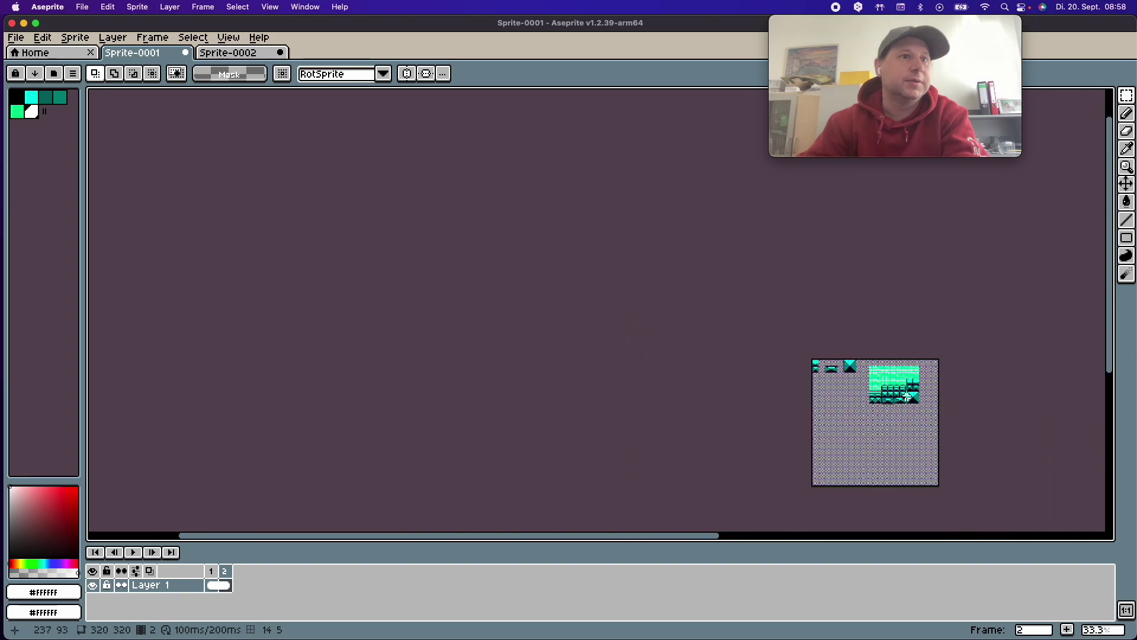
scroll(907, 396, up, 3)
drag(810, 538, 861, 537)
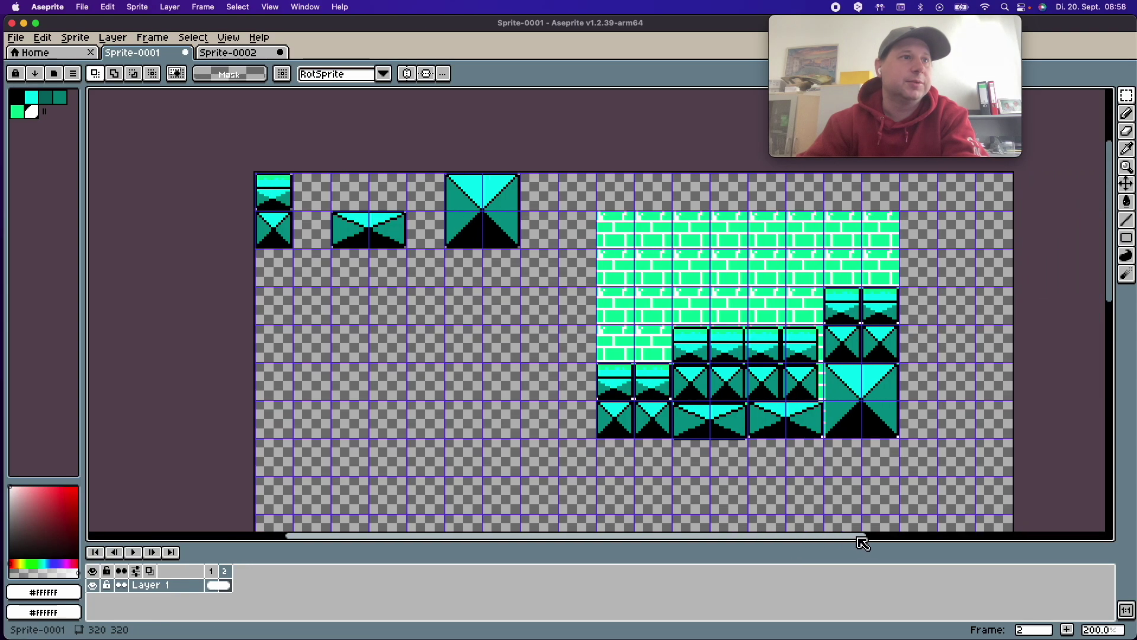
scroll(827, 431, up, 1)
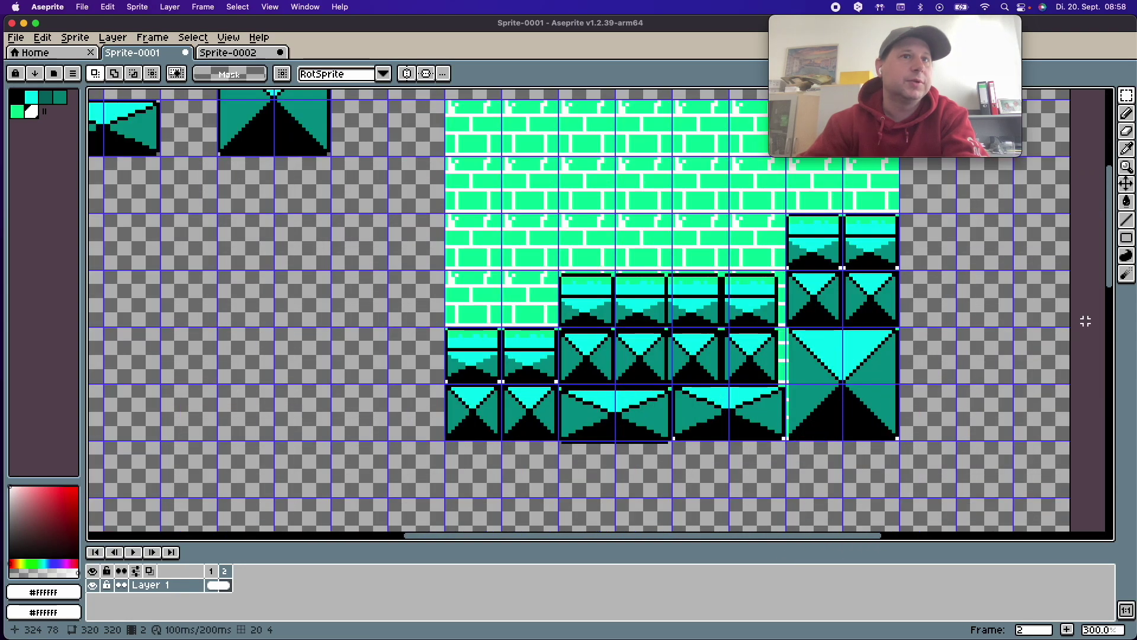
drag(1109, 279, 1109, 249)
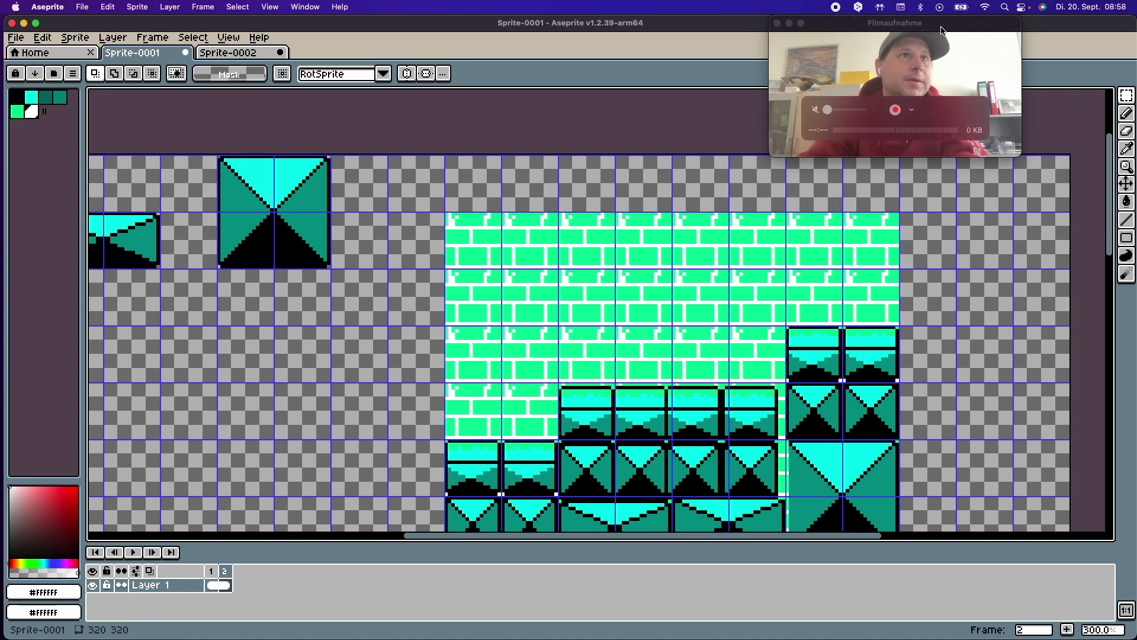
scroll(900, 346, down, 1)
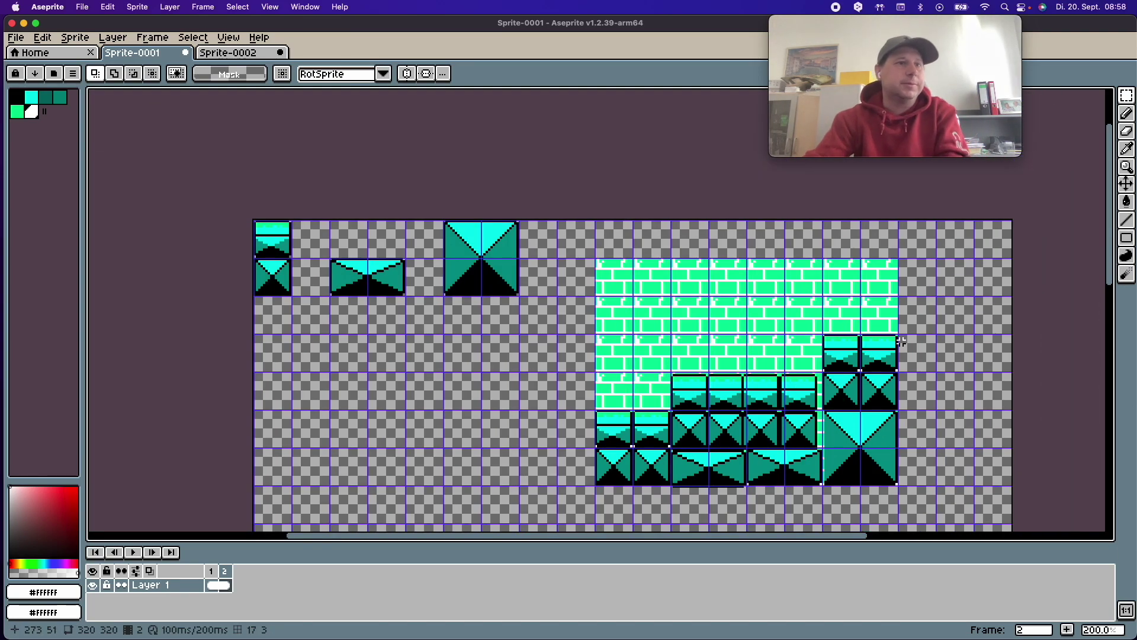